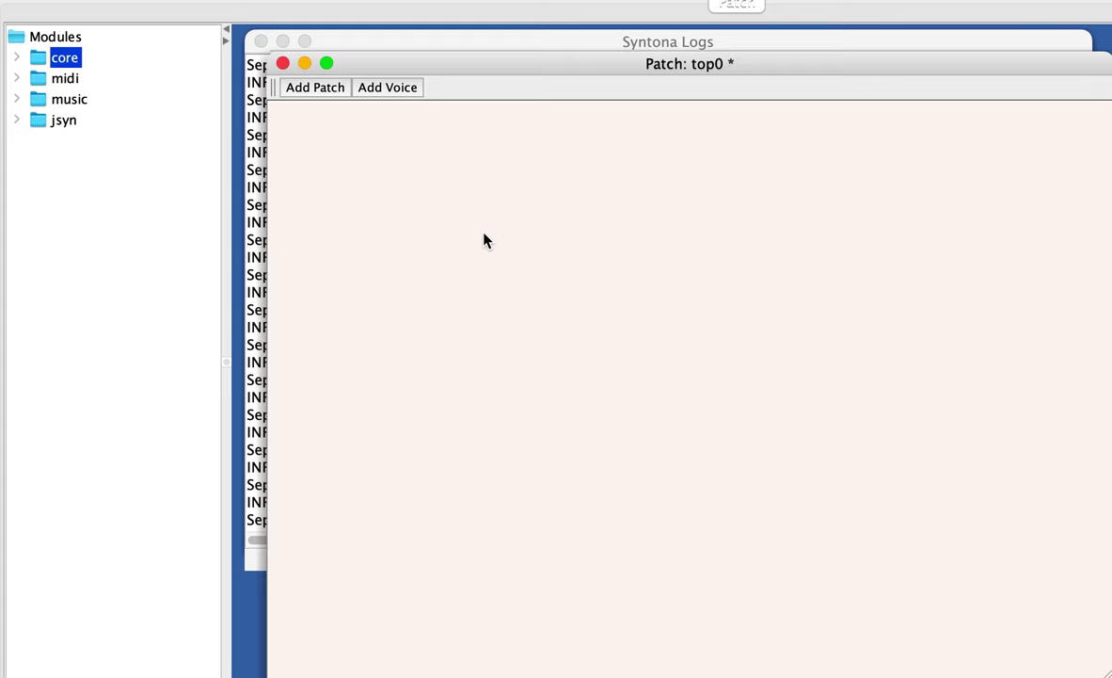
Add a voice module to the top0 patch and rename it FMPair.
left_click(389, 88)
left_click_drag(366, 145, 603, 203)
right_click(604, 202)
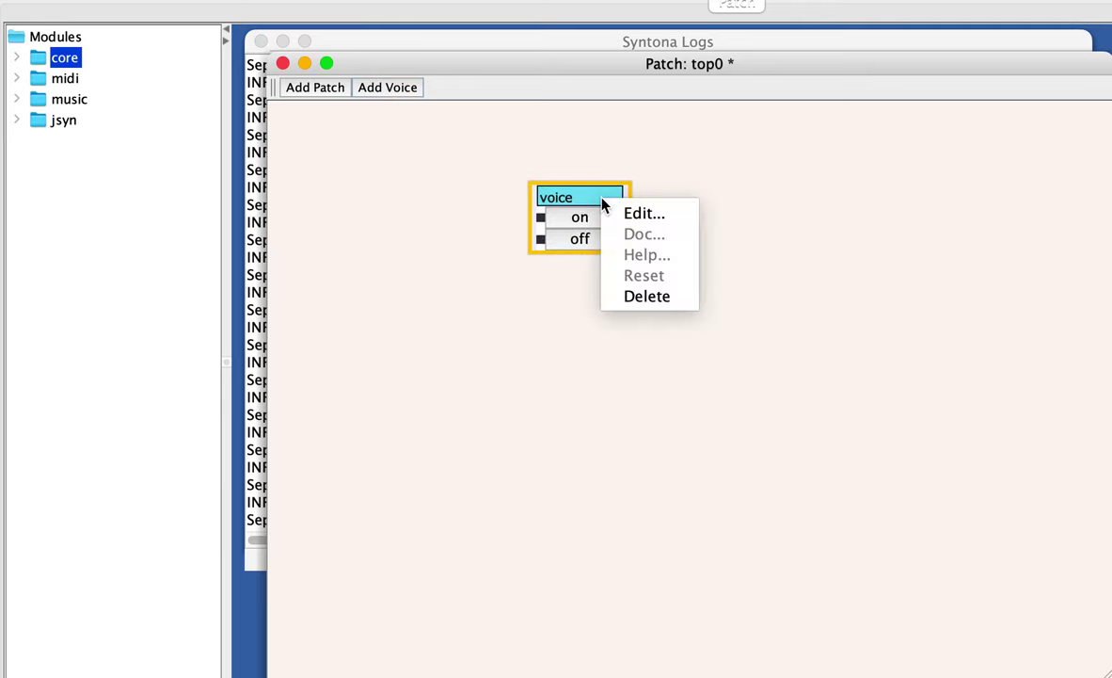
left_click(645, 215)
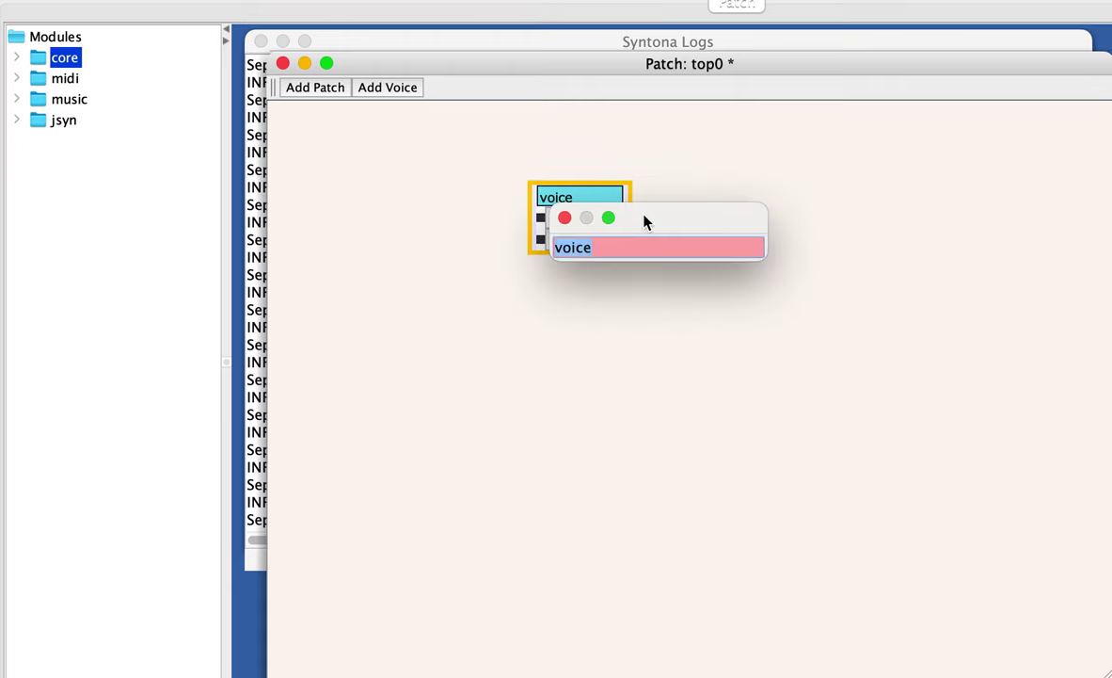
type("FMPaqir")
key("BackSpace")
key("BackSpace")
key("BackSpace")
type("ir")
key("Return")
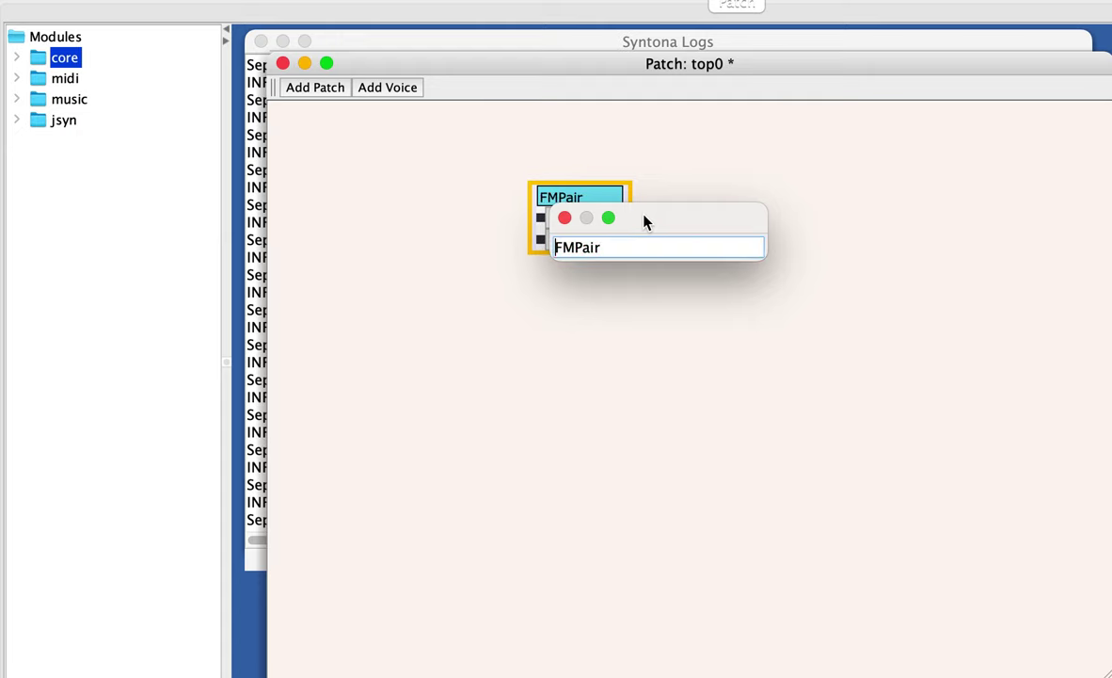
left_click(564, 219)
Open FMPair's inner patch, step back to top0, and reopen the FMPair patch.
double_click(585, 201)
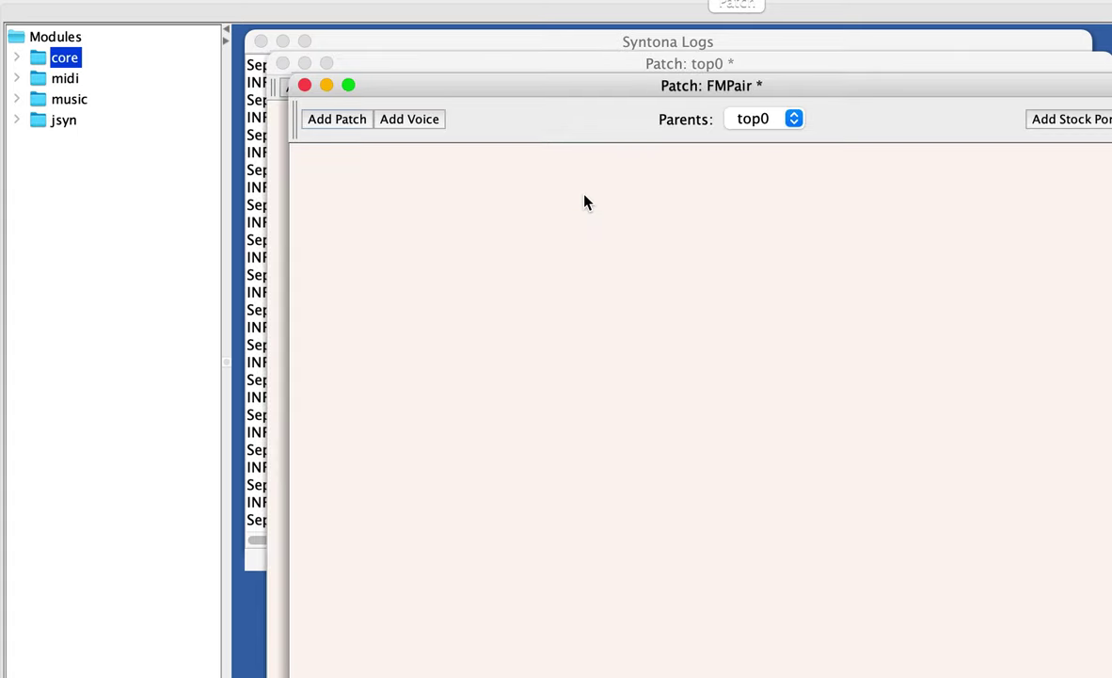
left_click_drag(482, 94, 448, 73)
left_click(725, 98)
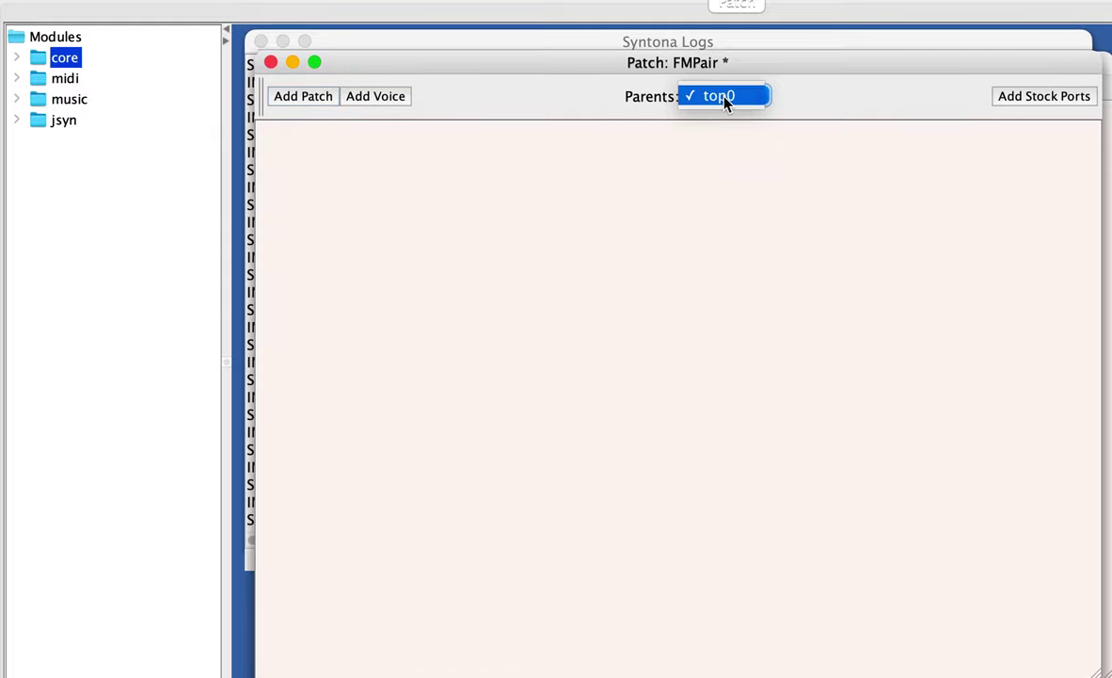
left_click(725, 98)
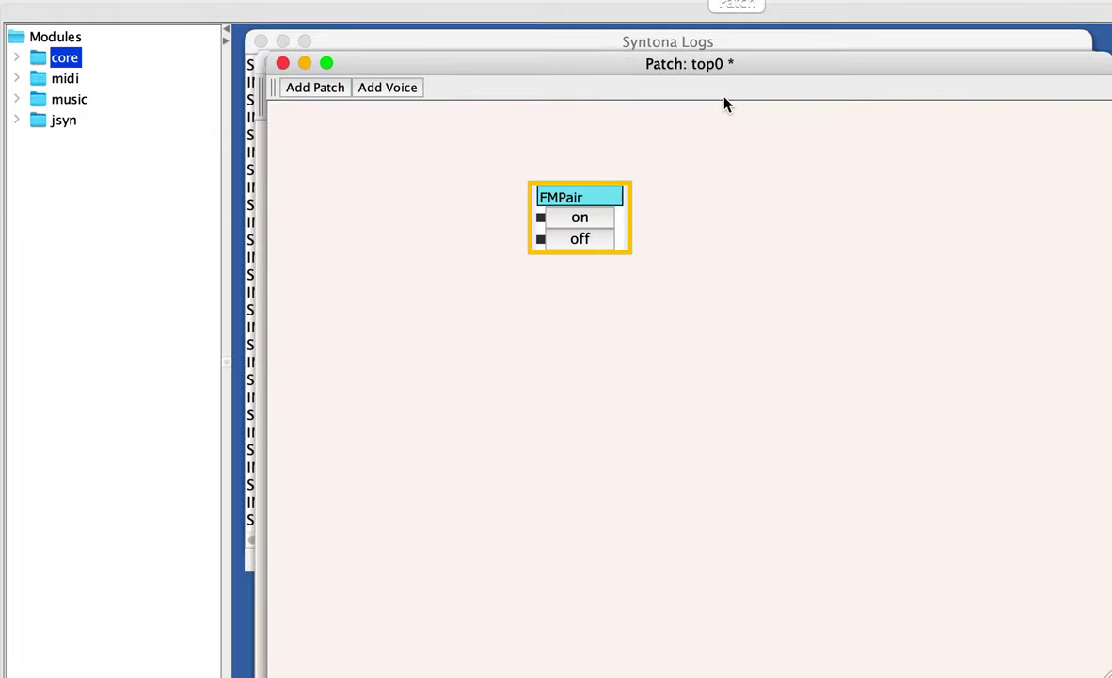
double_click(581, 203)
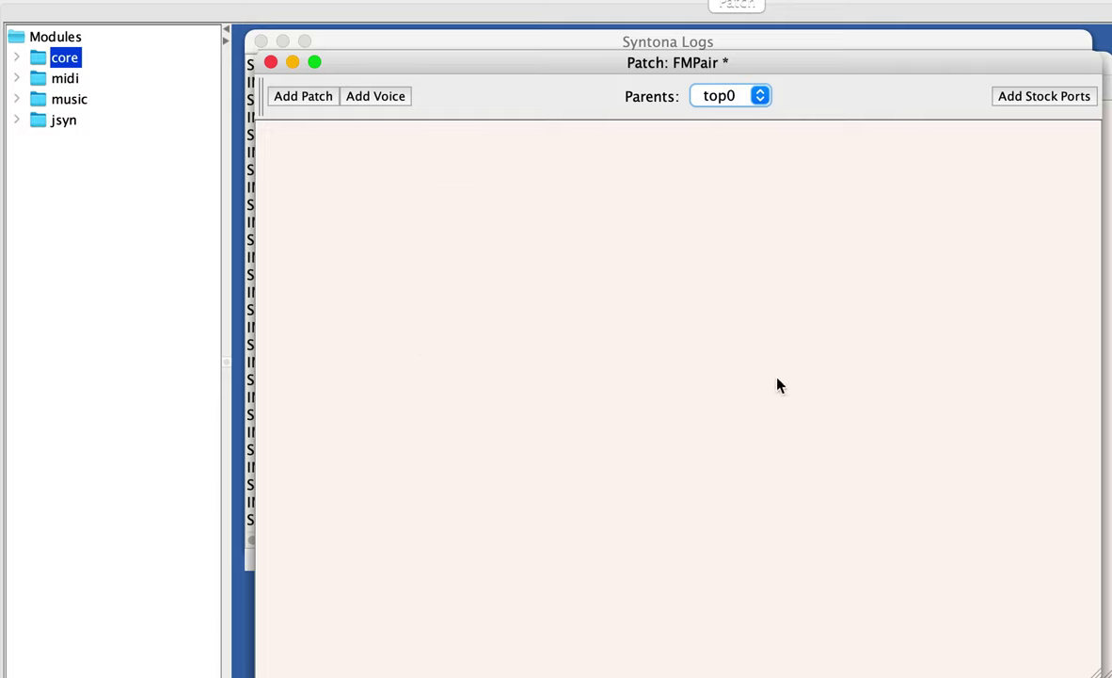
Add frequency, amplitude and output stock ports plus two jsyn sineOsc modules.
left_click(1043, 98)
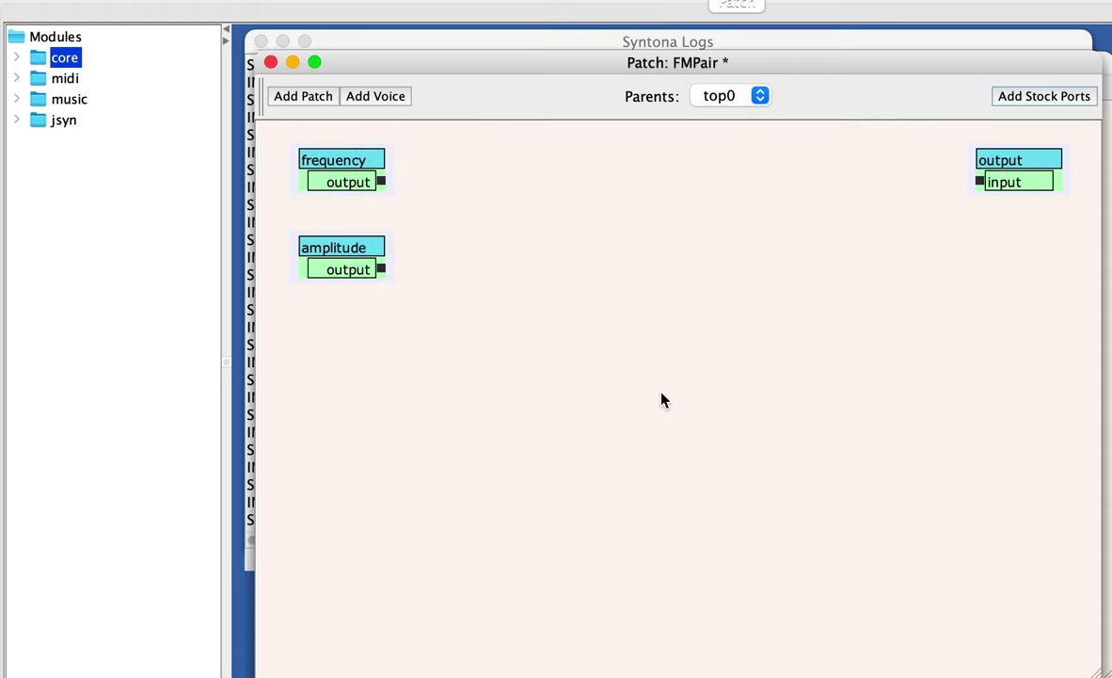
left_click(16, 121)
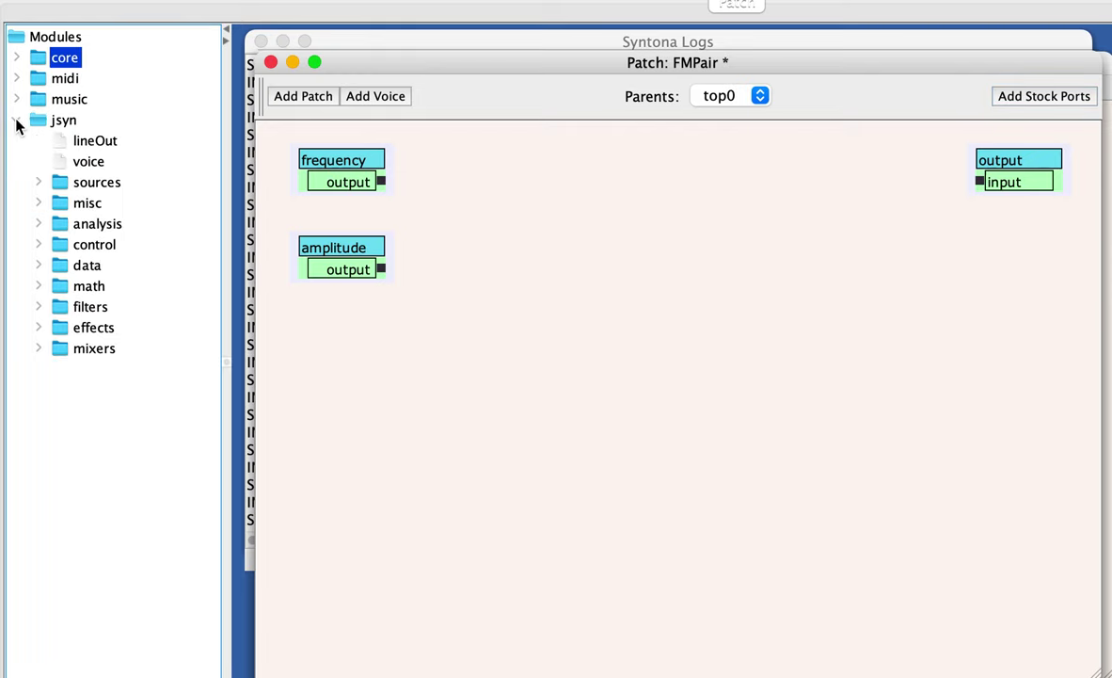
left_click(38, 182)
double_click(109, 203)
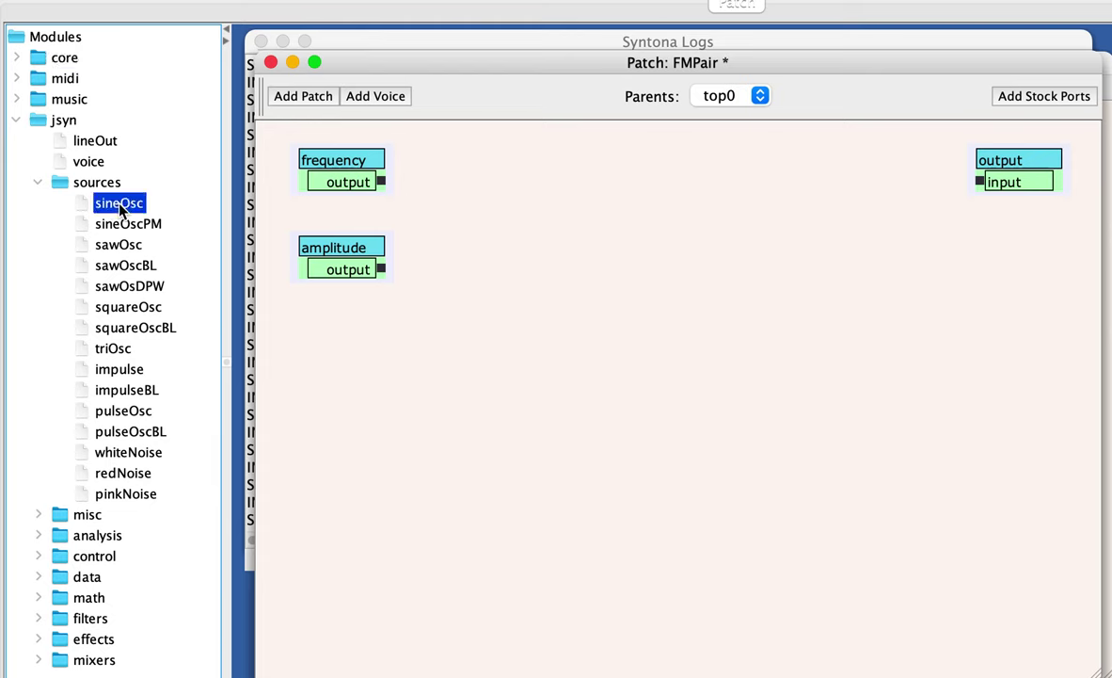
left_click_drag(318, 162, 648, 255)
double_click(120, 209)
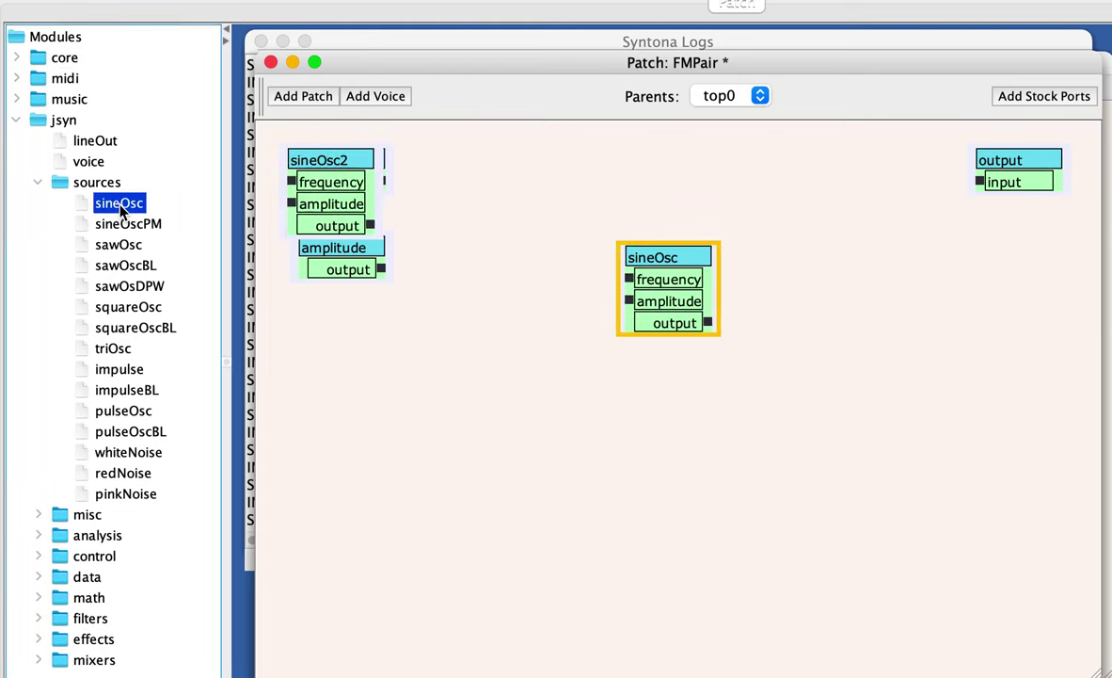
left_click_drag(320, 160, 764, 450)
Rename the first oscillator modOsc and the second carrierOsc.
left_click_drag(665, 258, 577, 387)
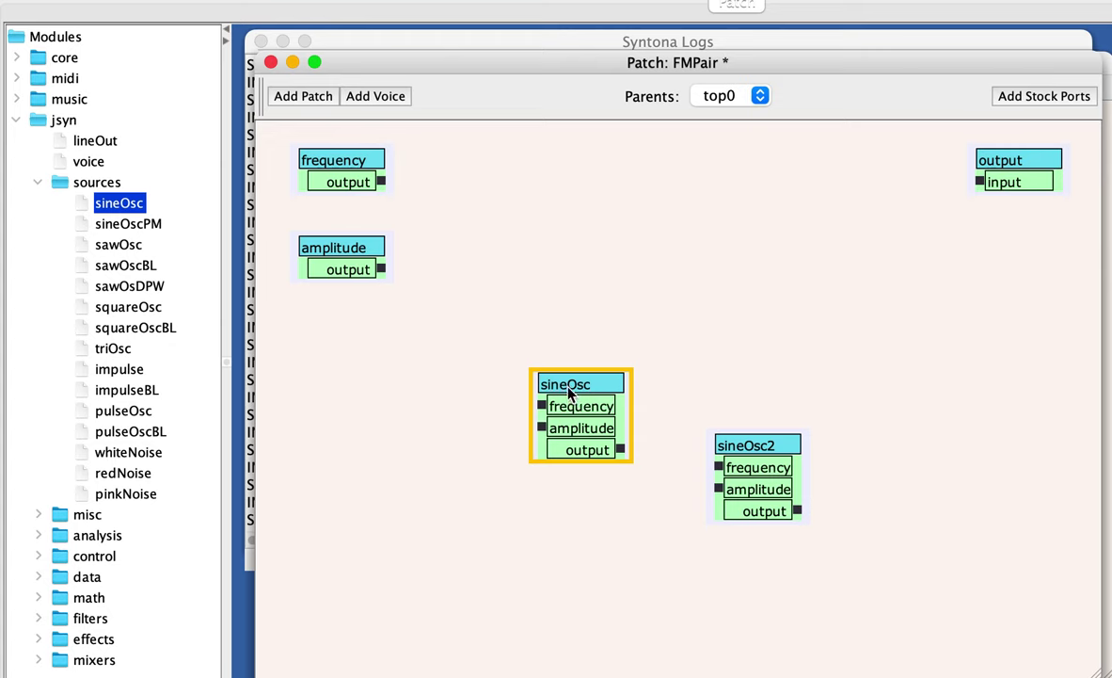
double_click(564, 386)
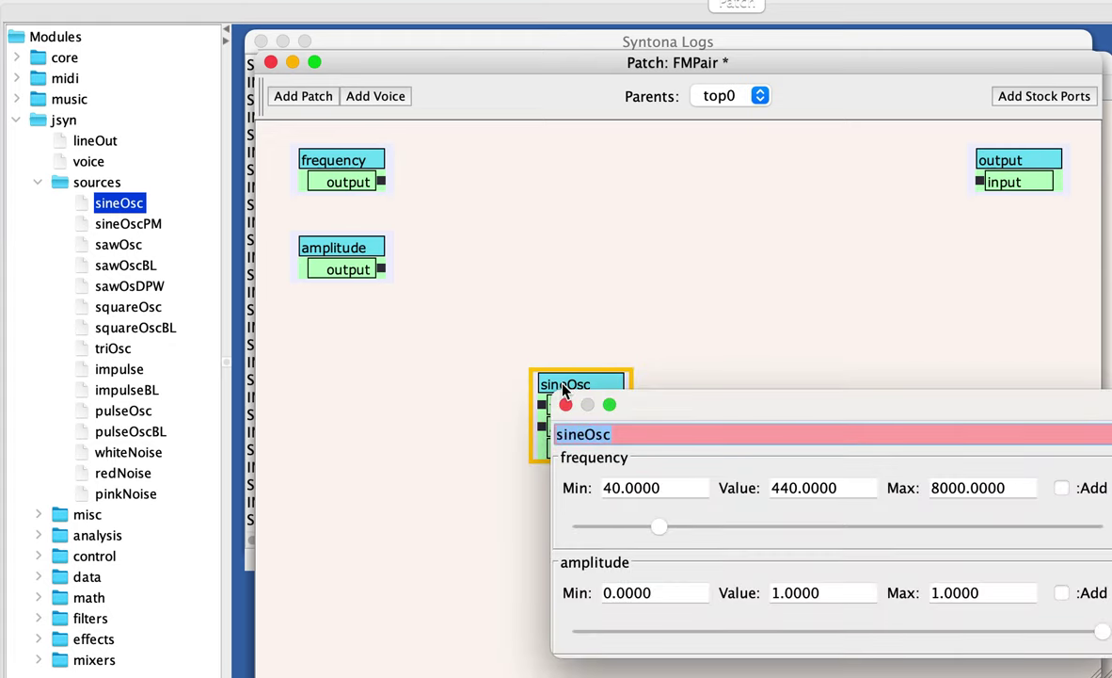
type("modOsc")
key("Return")
left_click(566, 404)
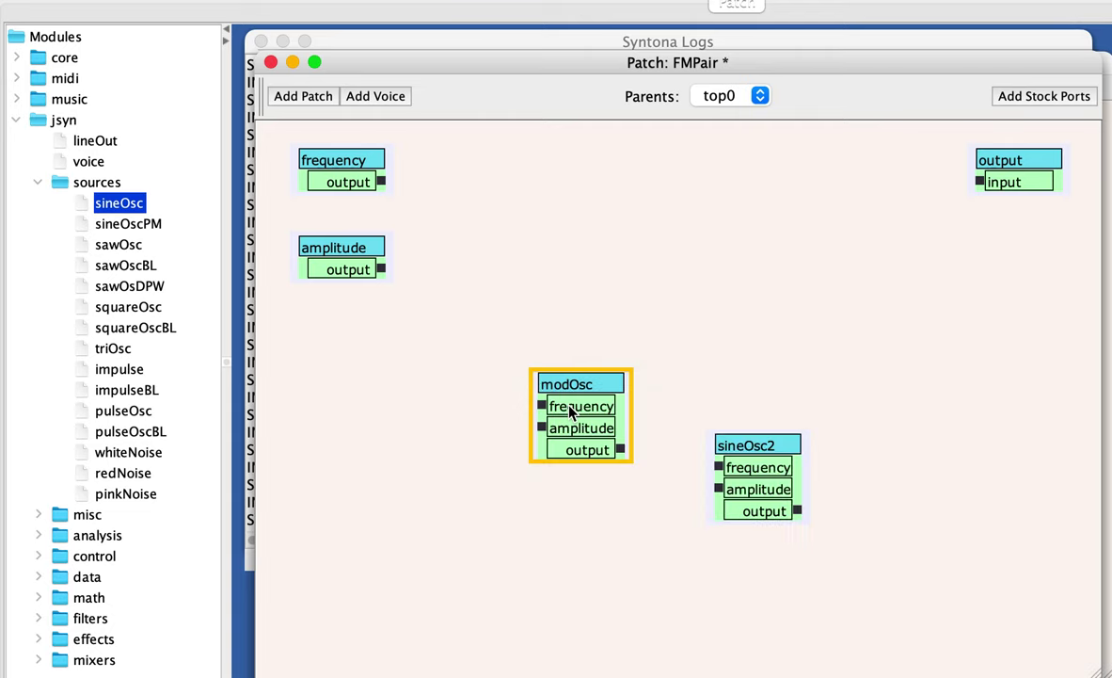
double_click(767, 447)
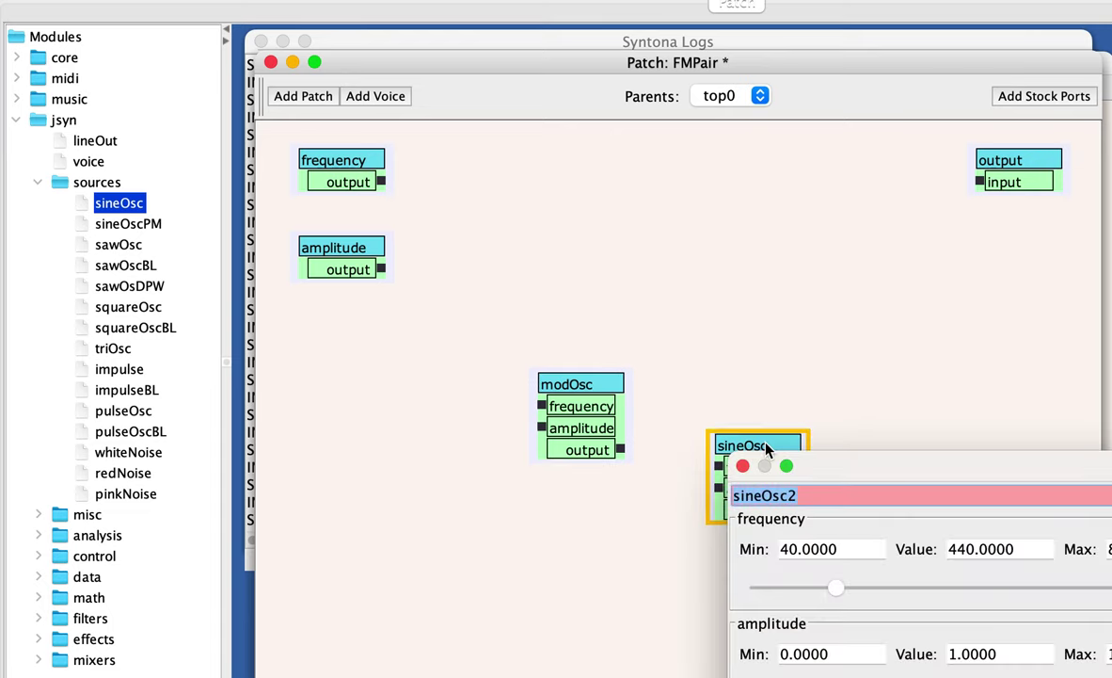
type("carrierOsc")
key("Return")
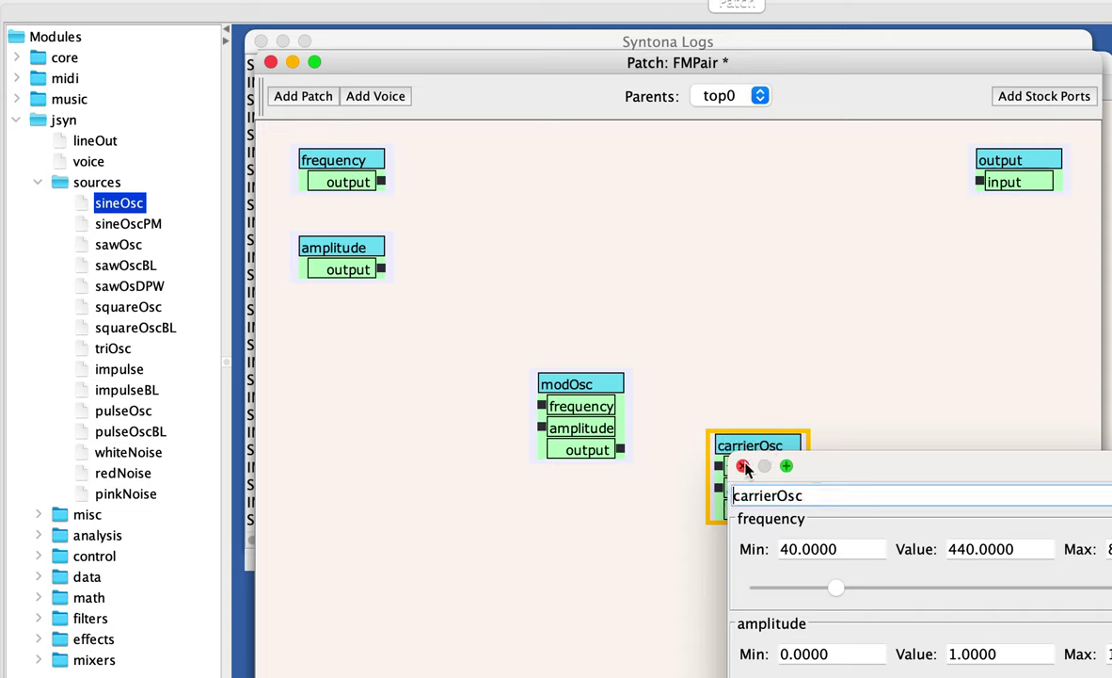
left_click(742, 465)
Wire modOsc's output to carrierOsc's frequency, then delete that connection.
left_click_drag(563, 382, 549, 346)
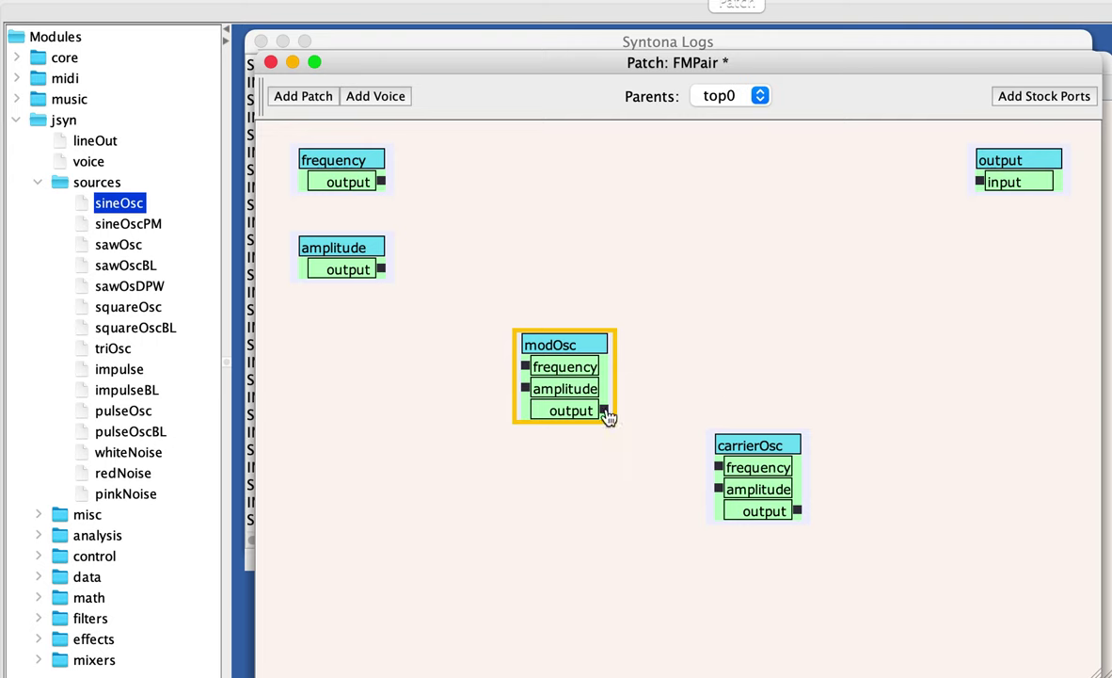
left_click_drag(605, 411, 716, 463)
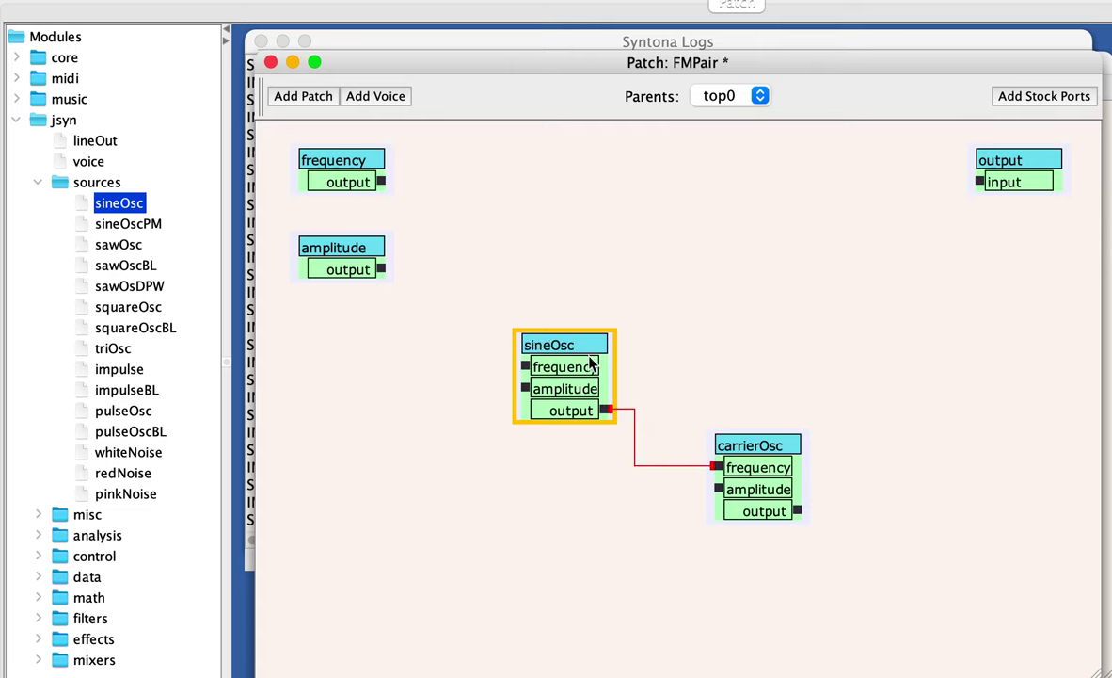
mouse_move(778, 461)
left_click(633, 431)
Move frequency to the lower left, raise modOsc, and shift carrierOsc right.
left_click_drag(568, 347, 592, 324)
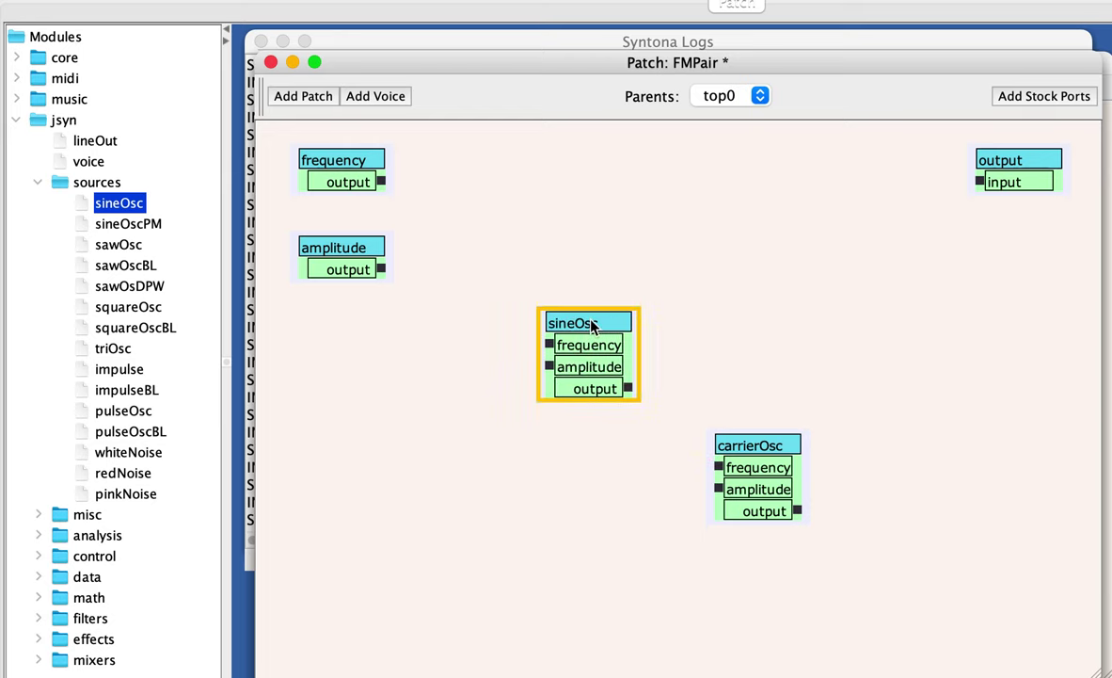
left_click_drag(366, 165, 367, 541)
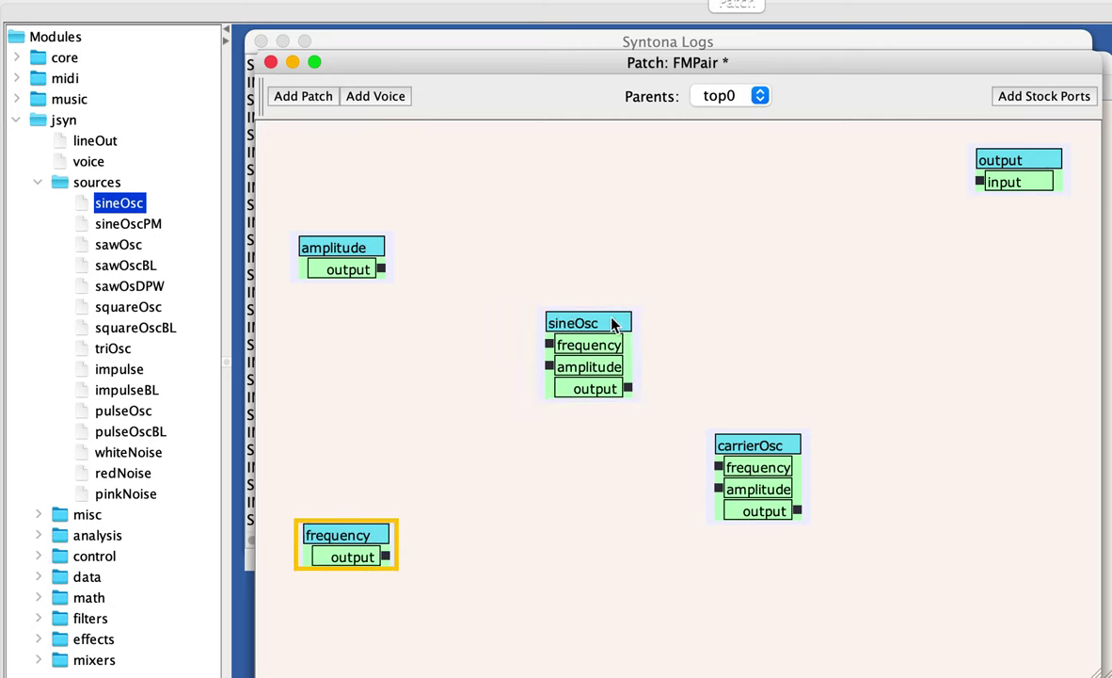
left_click_drag(612, 325, 614, 314)
left_click_drag(751, 446, 809, 448)
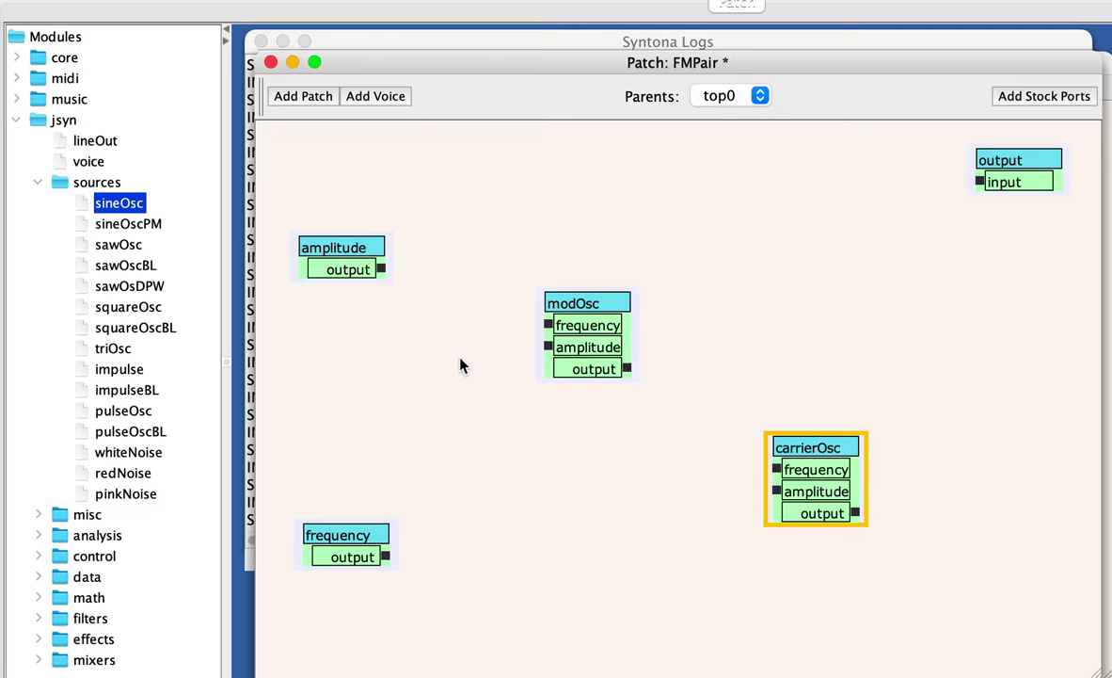
left_click_drag(350, 536, 347, 546)
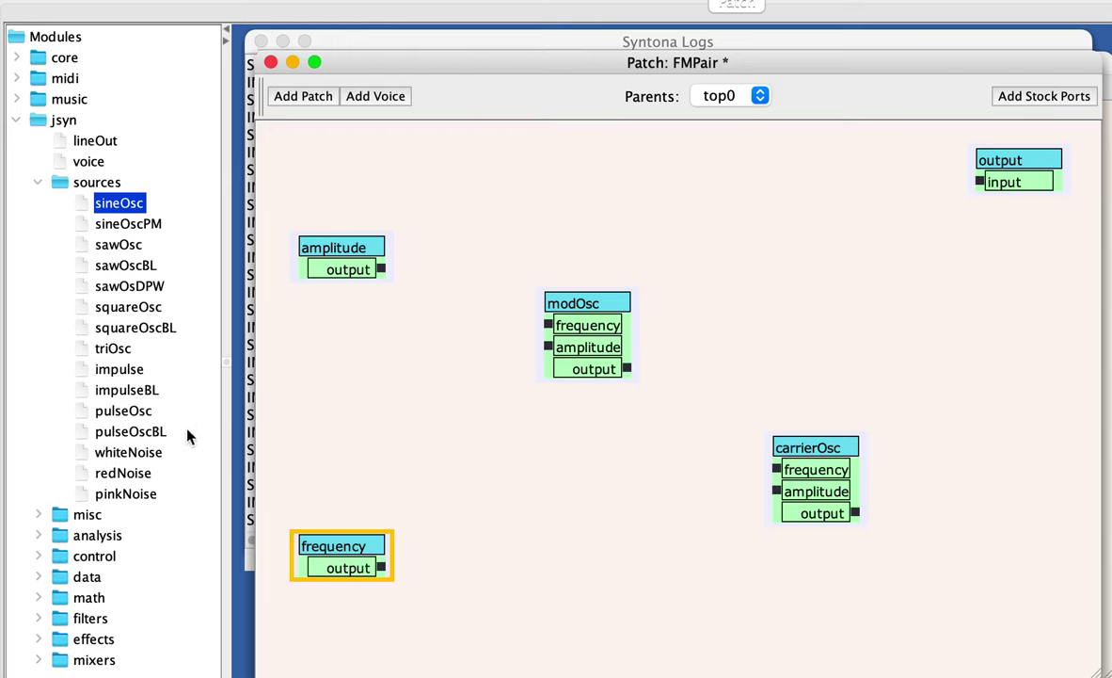
Expand jsyn > math, browse and collapse core > math, and scroll to the a+ through aRanger modules.
double_click(94, 600)
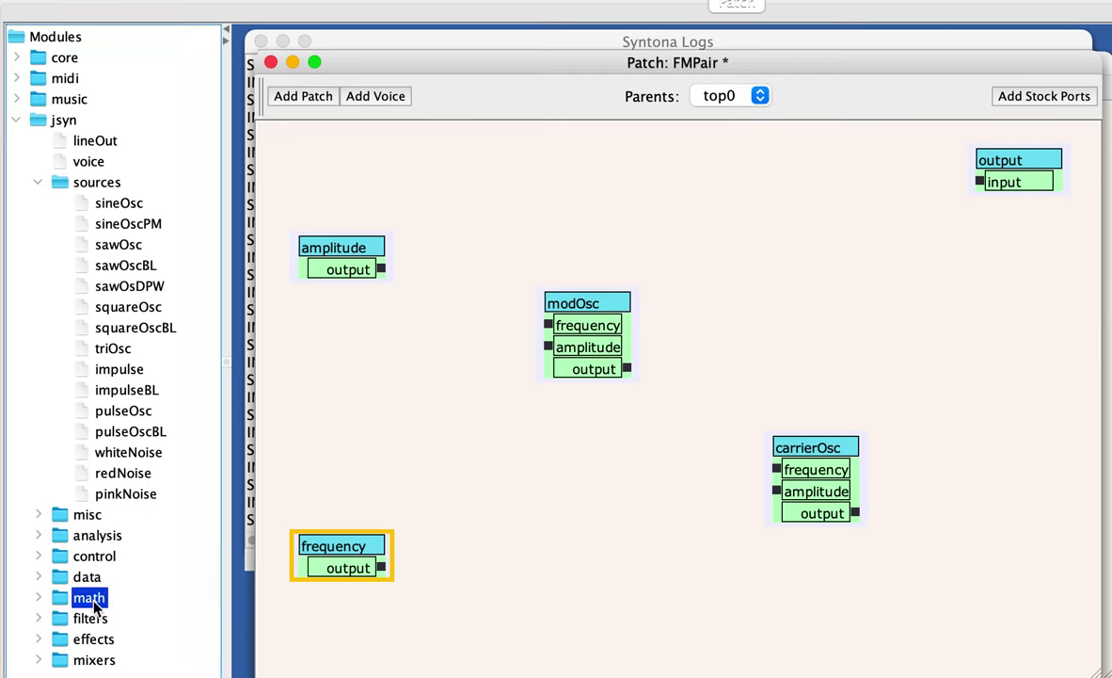
scroll(94, 607, "down", 5)
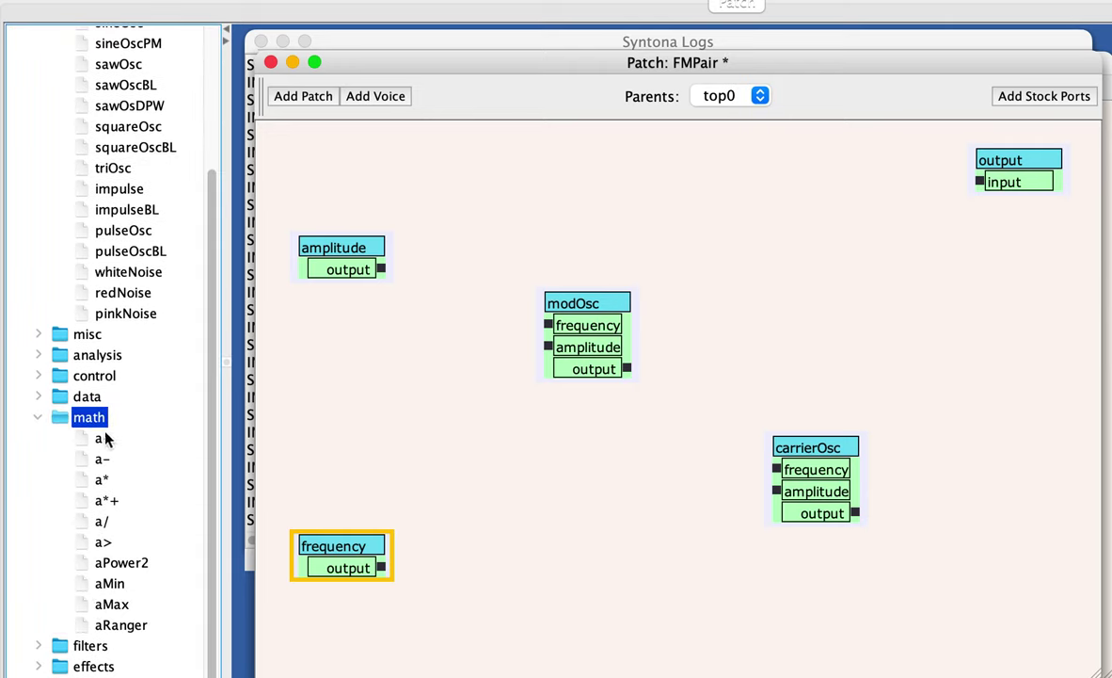
scroll(103, 447, "up", 5)
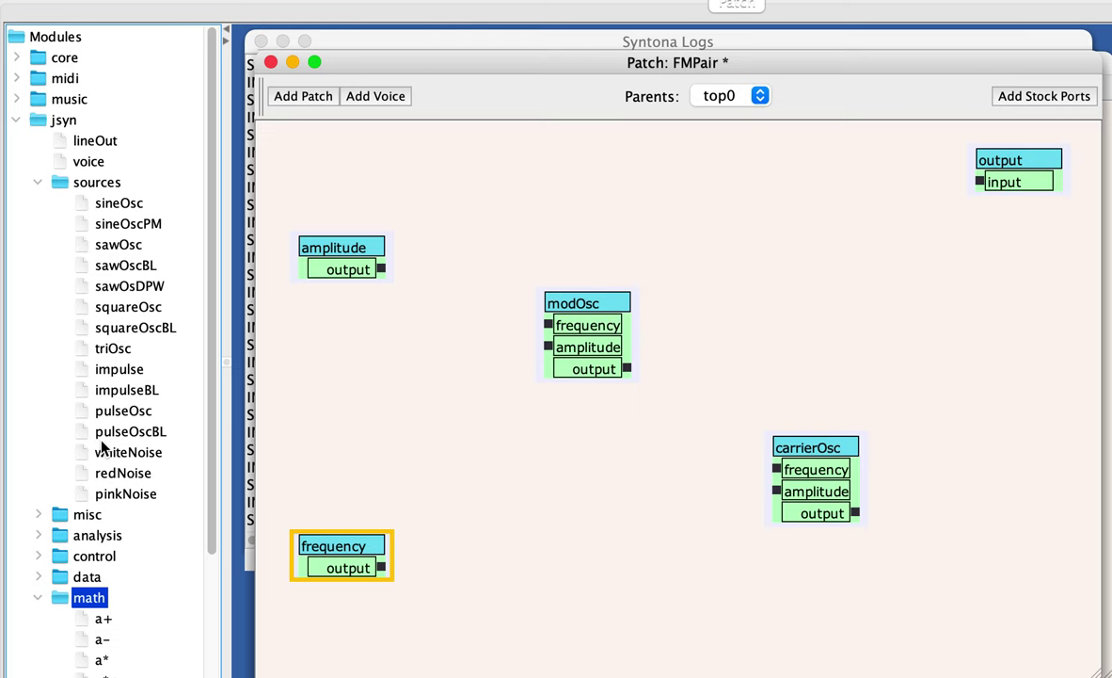
double_click(64, 58)
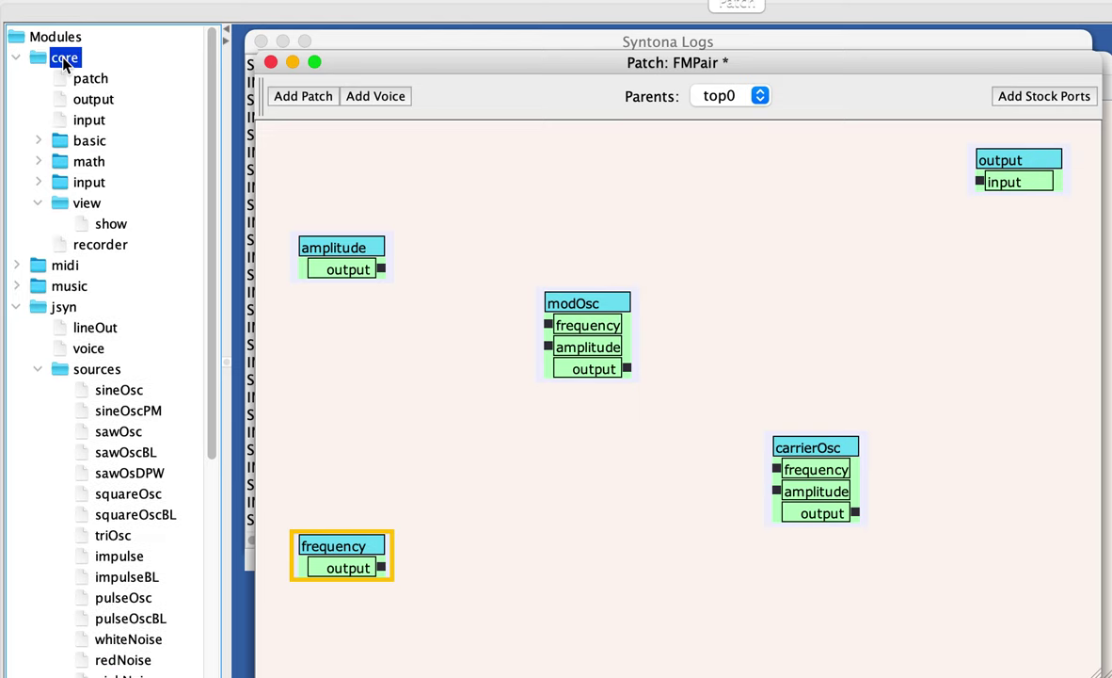
double_click(92, 161)
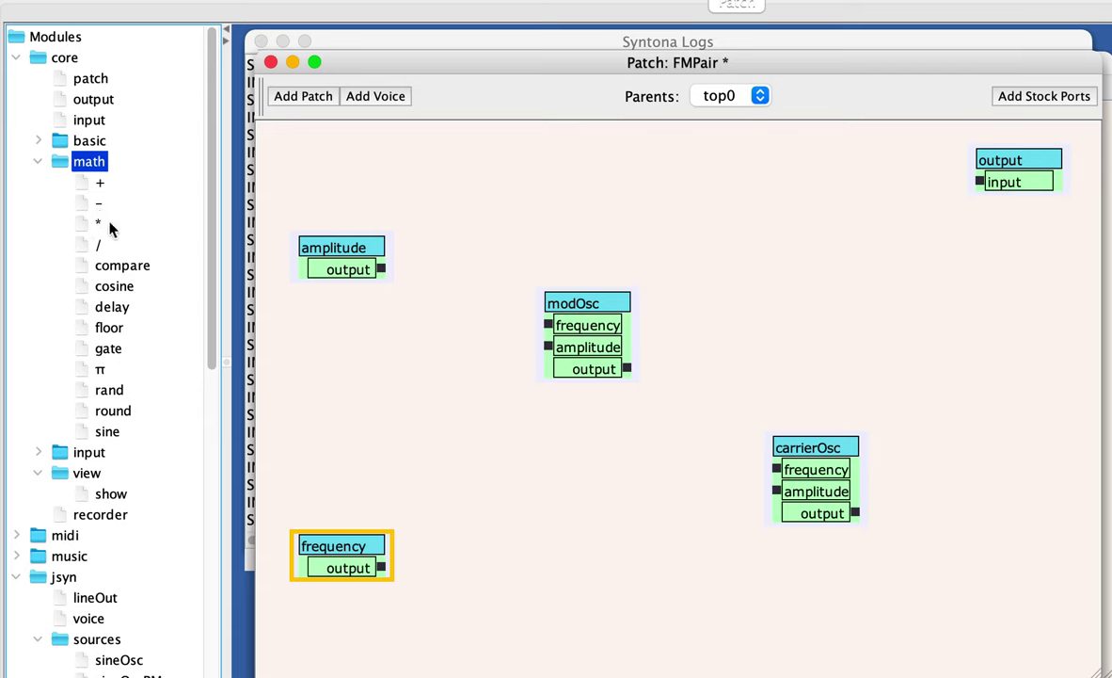
left_click(37, 162)
left_click(16, 59)
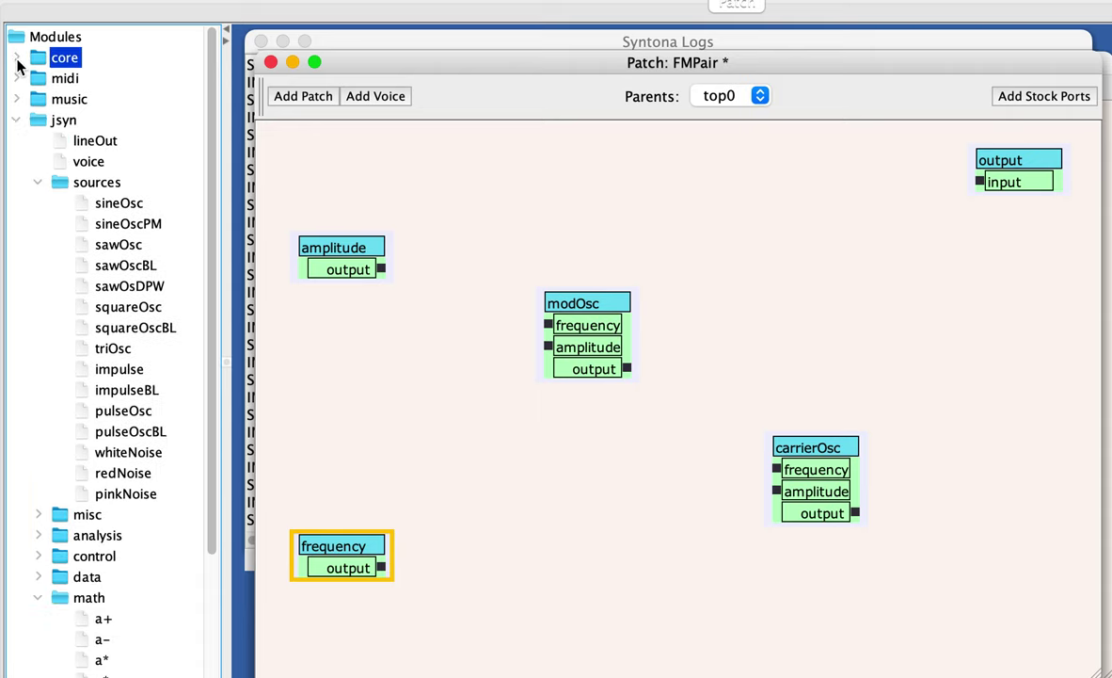
scroll(172, 560, "down", 5)
scroll(171, 560, "up", 5)
scroll(108, 374, "down", 4)
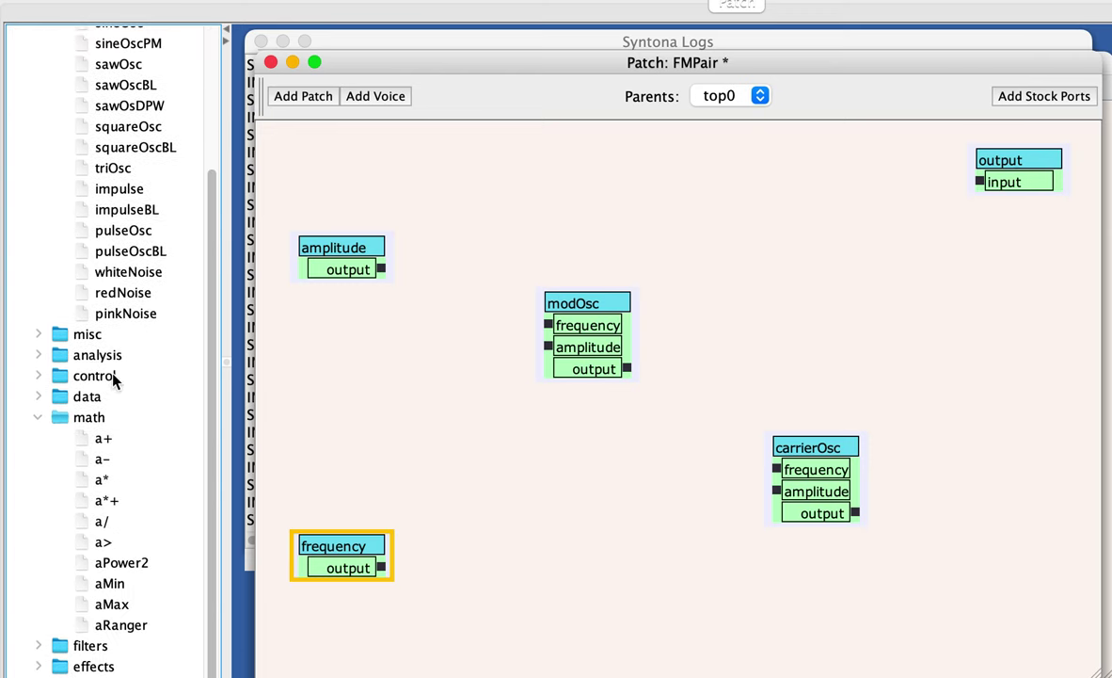
Add an a+ adder module mid-canvas and move modOsc further left.
double_click(104, 440)
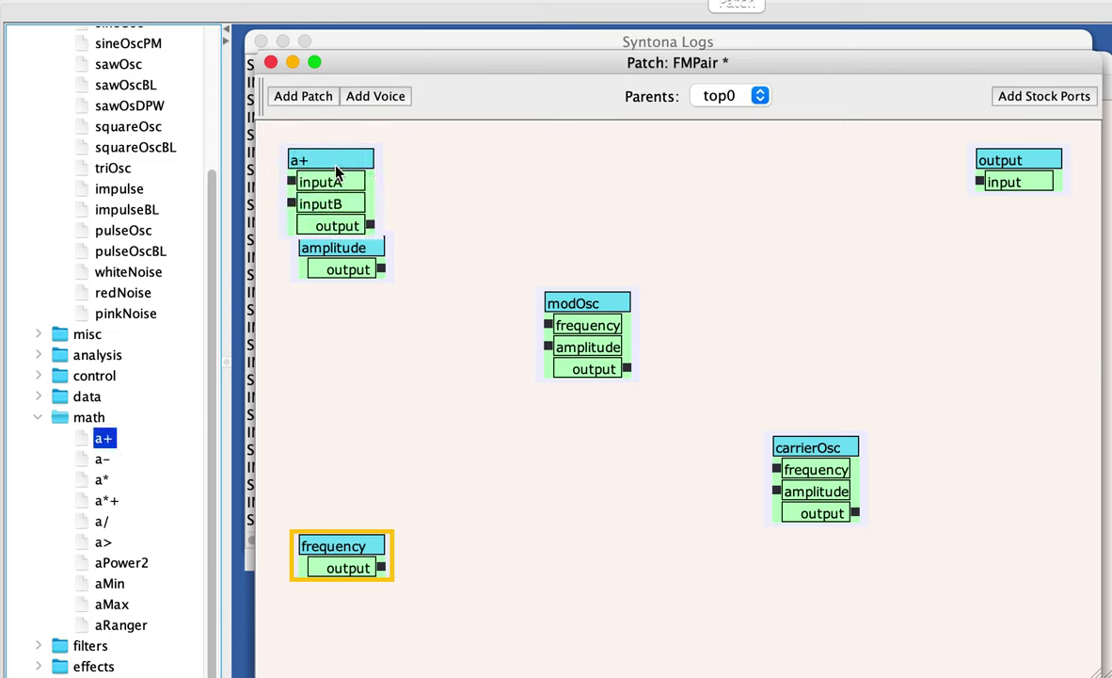
left_click_drag(344, 165, 622, 478)
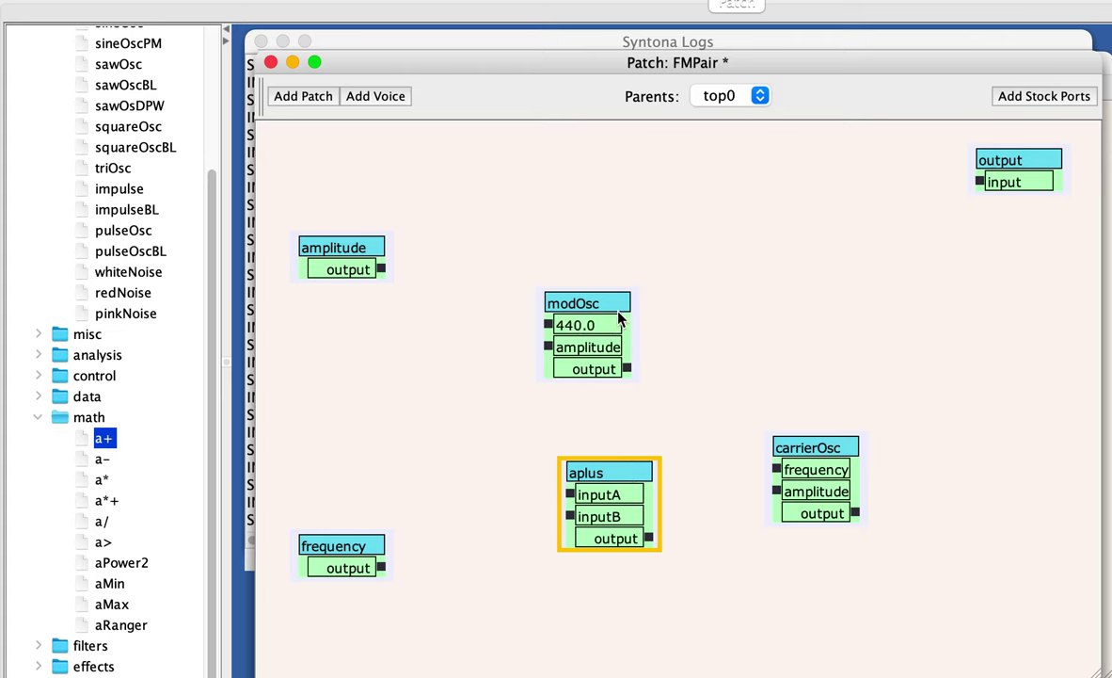
mouse_move(608, 305)
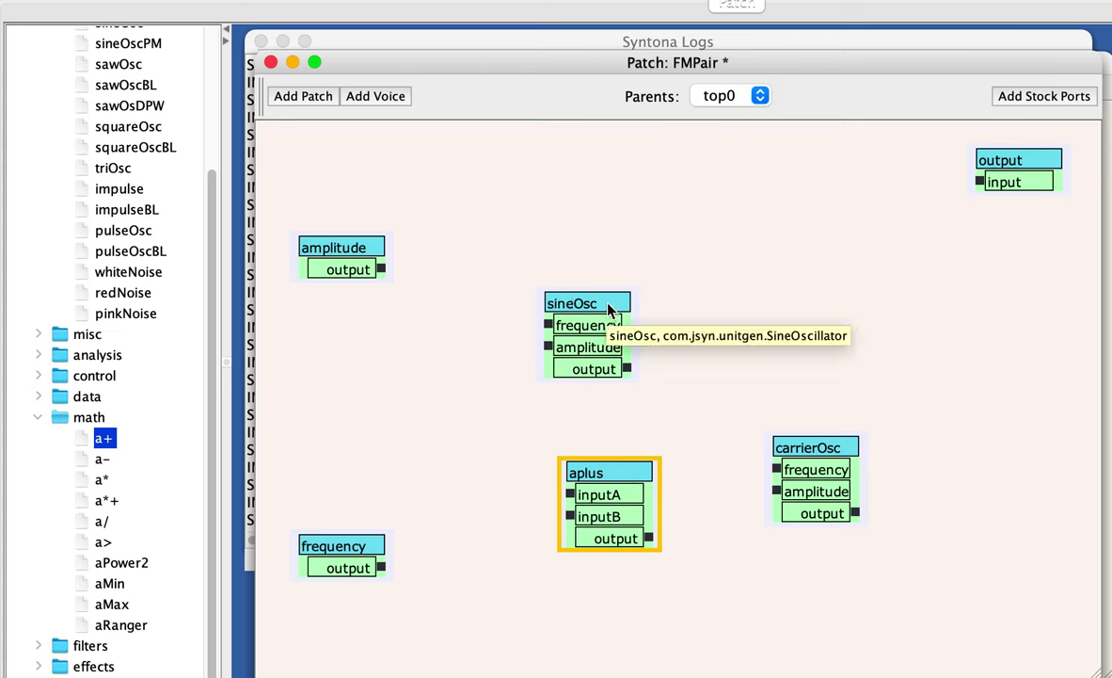
left_click_drag(608, 308, 564, 312)
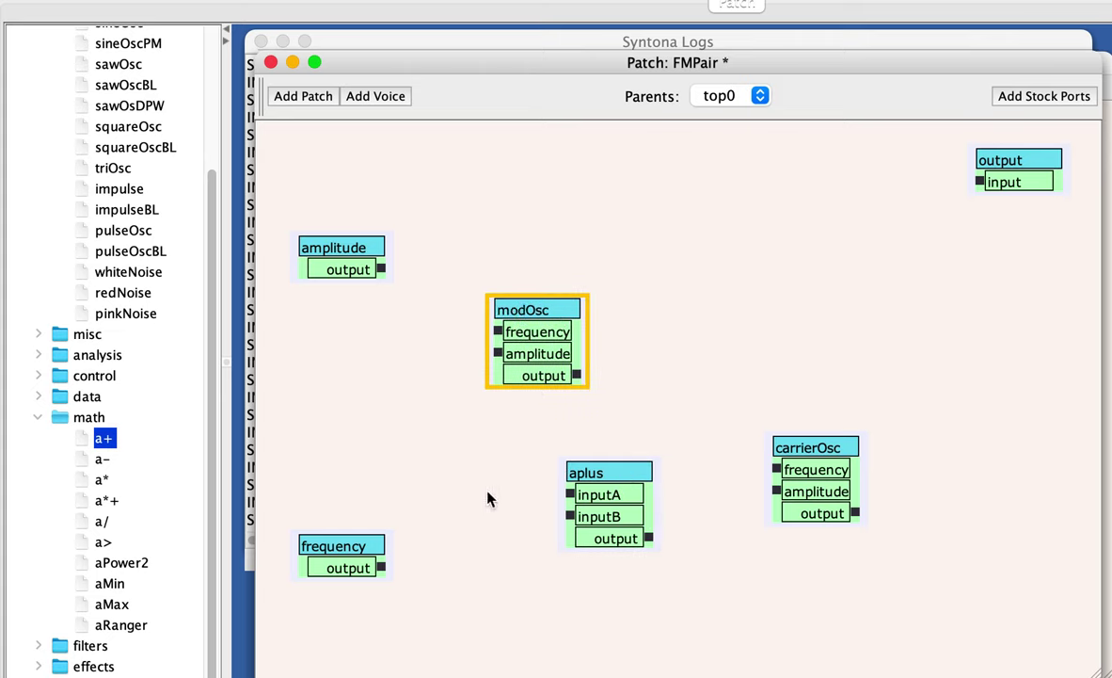
Wire frequency to aplus inputB, modOsc to inputA, and aplus output to carrierOsc frequency.
left_click_drag(381, 567, 571, 518)
left_click_drag(576, 375, 568, 494)
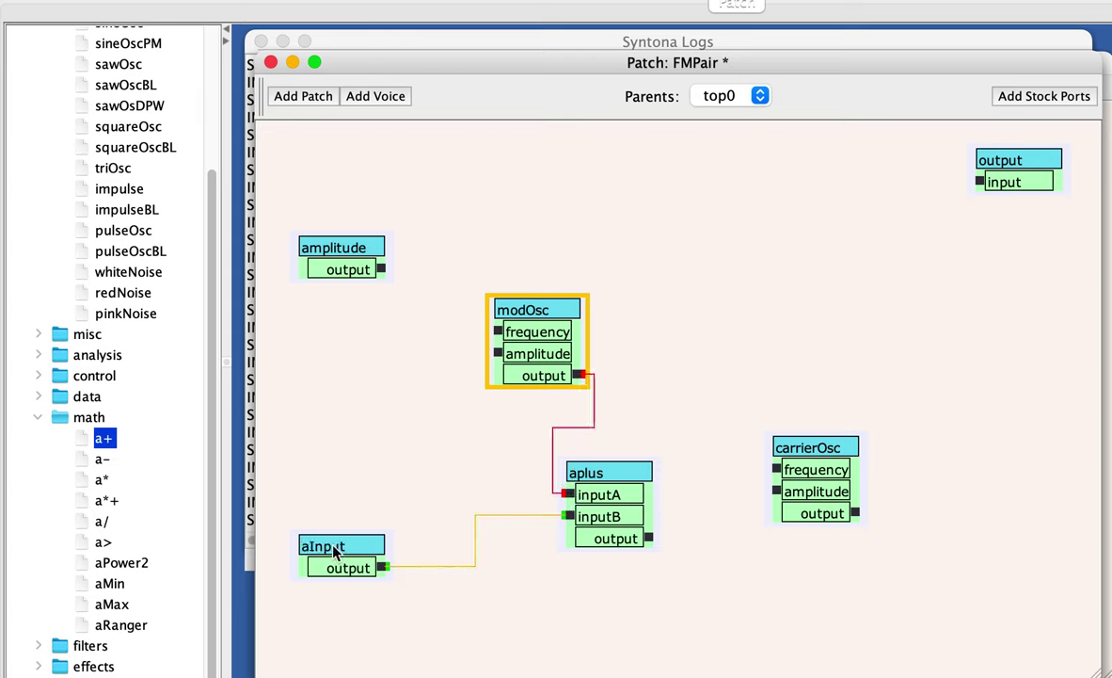
mouse_move(321, 572)
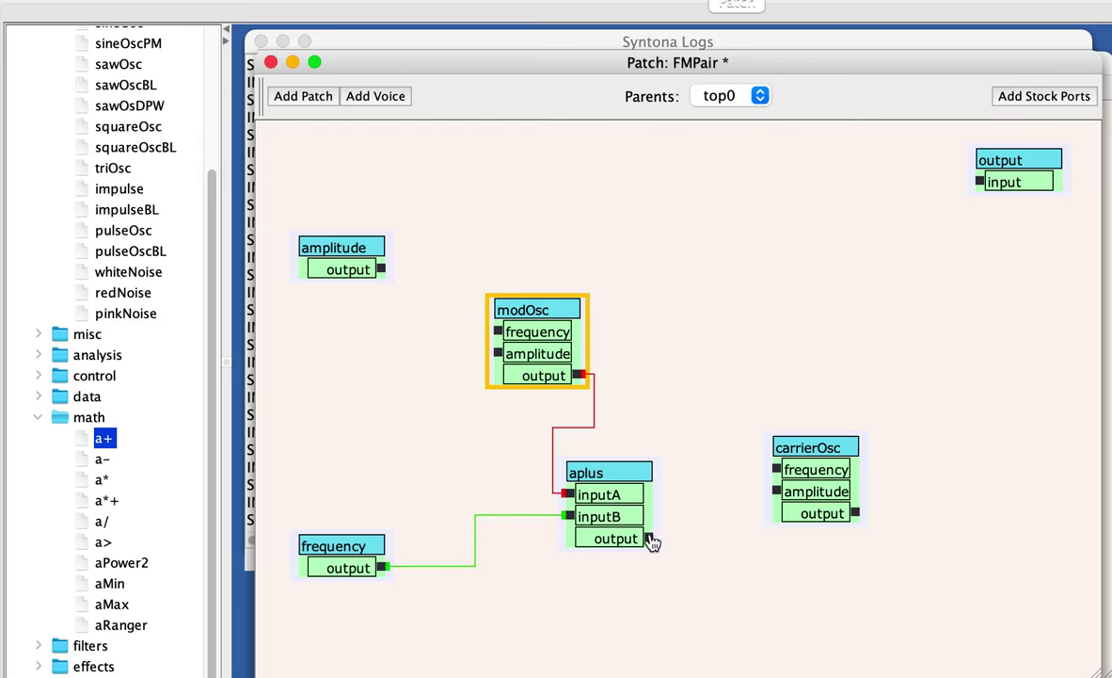
left_click_drag(652, 543, 777, 473)
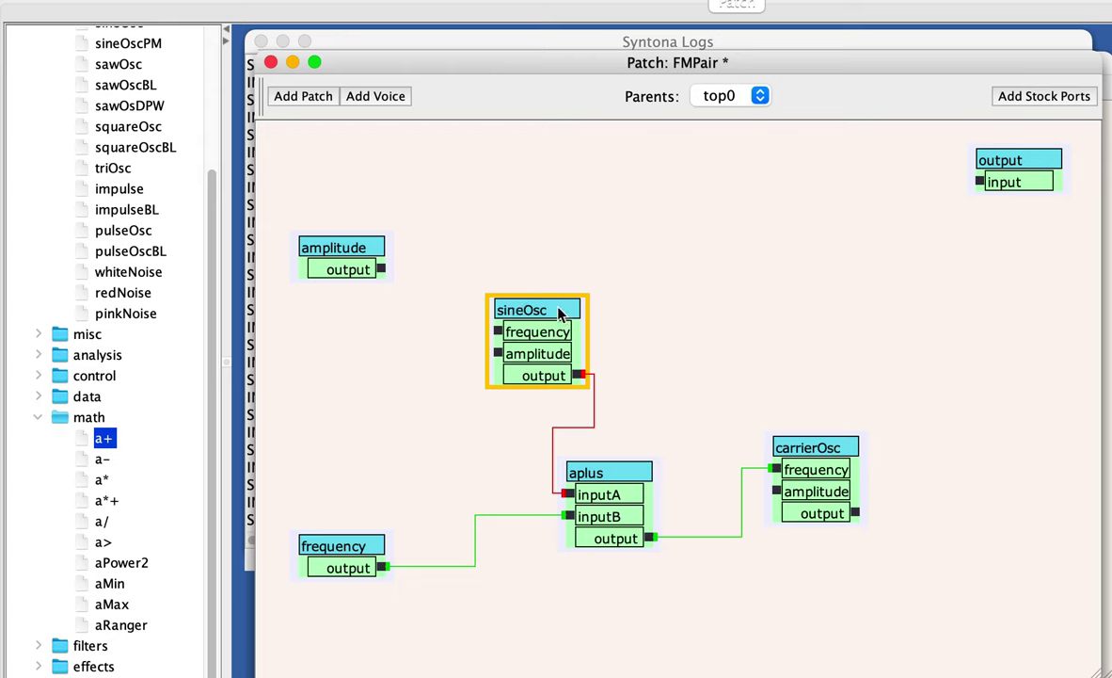
left_click_drag(543, 311, 526, 311)
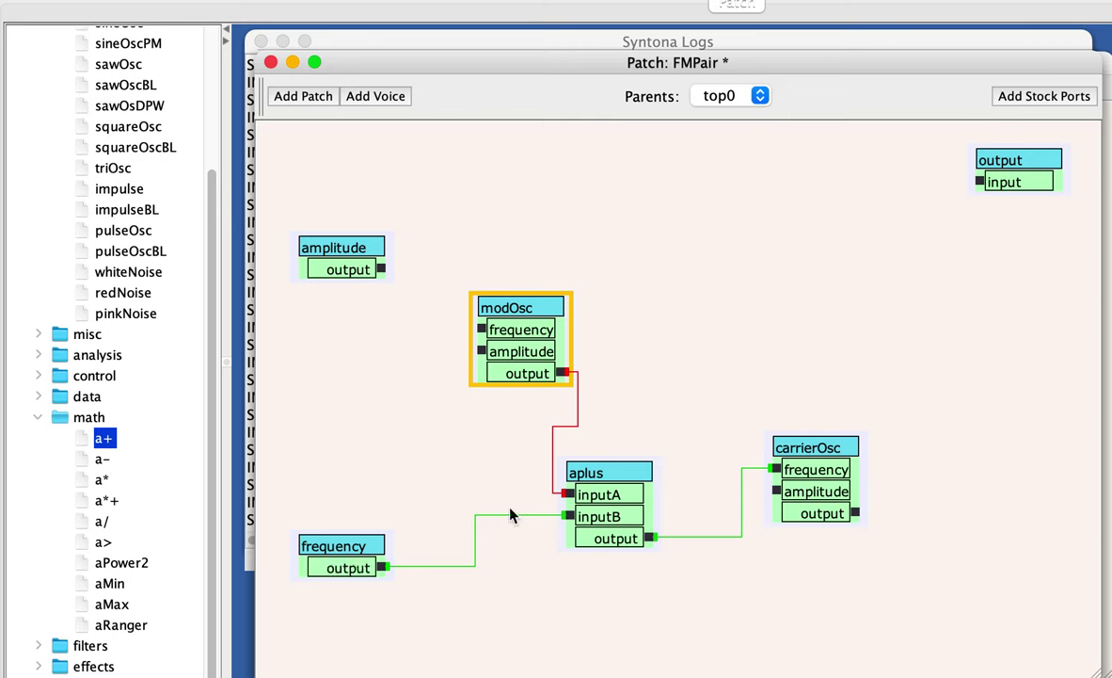
mouse_move(603, 515)
mouse_move(630, 536)
mouse_move(806, 473)
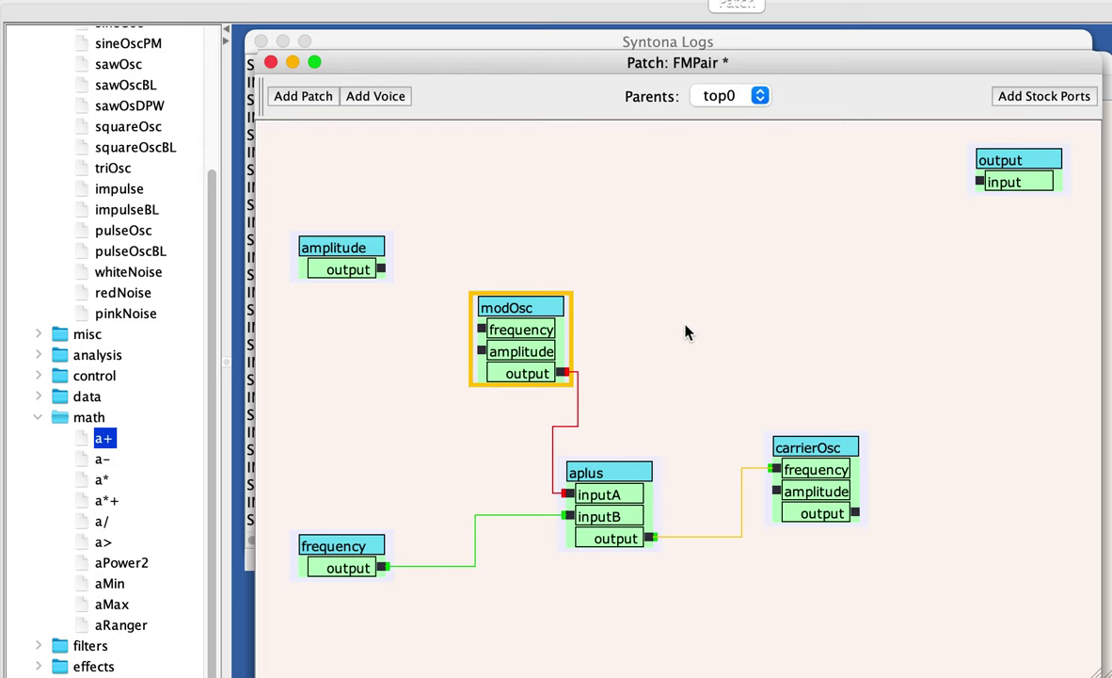
Route carrierOsc to the output port and amplitude into carrierOsc's amplitude input.
mouse_move(325, 573)
left_click_drag(856, 515, 999, 187)
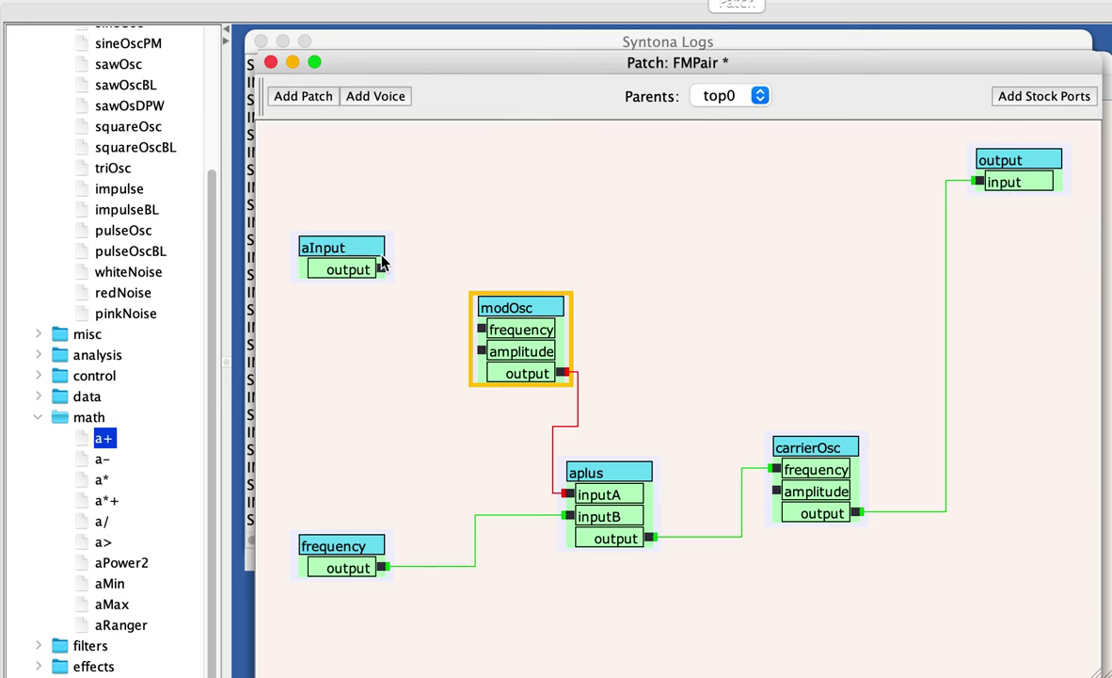
left_click_drag(346, 249, 348, 615)
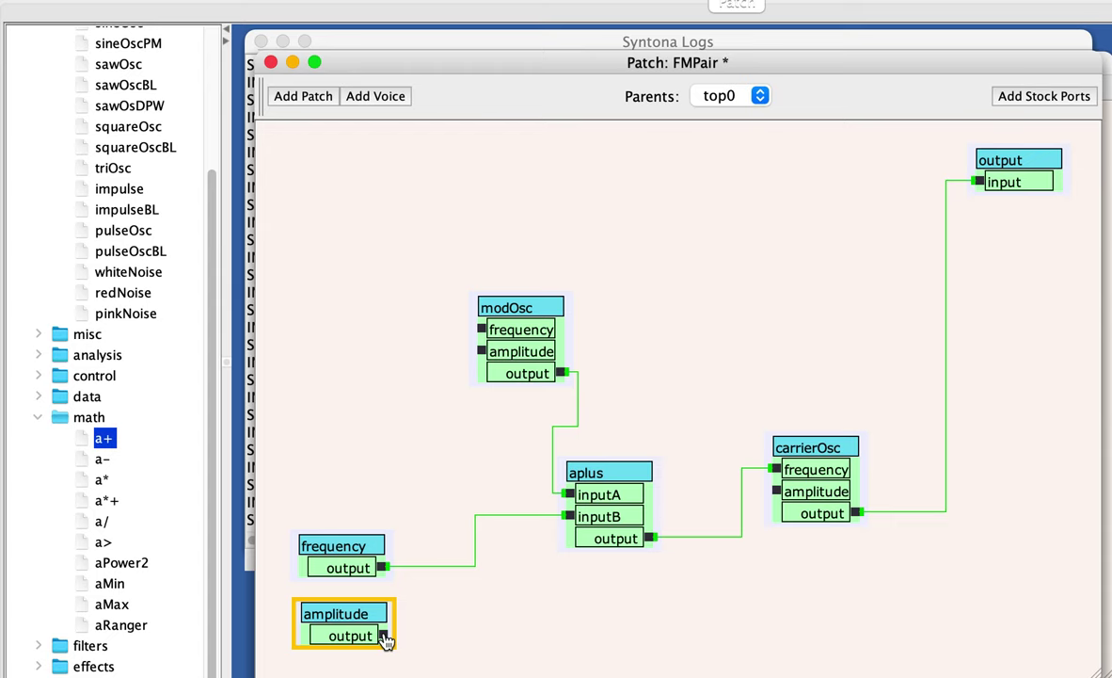
left_click_drag(385, 636, 777, 491)
Reposition aplus and modOsc, visit the top0 parent, and return to FMPair.
left_click_drag(641, 471, 676, 388)
left_click_drag(490, 306, 480, 247)
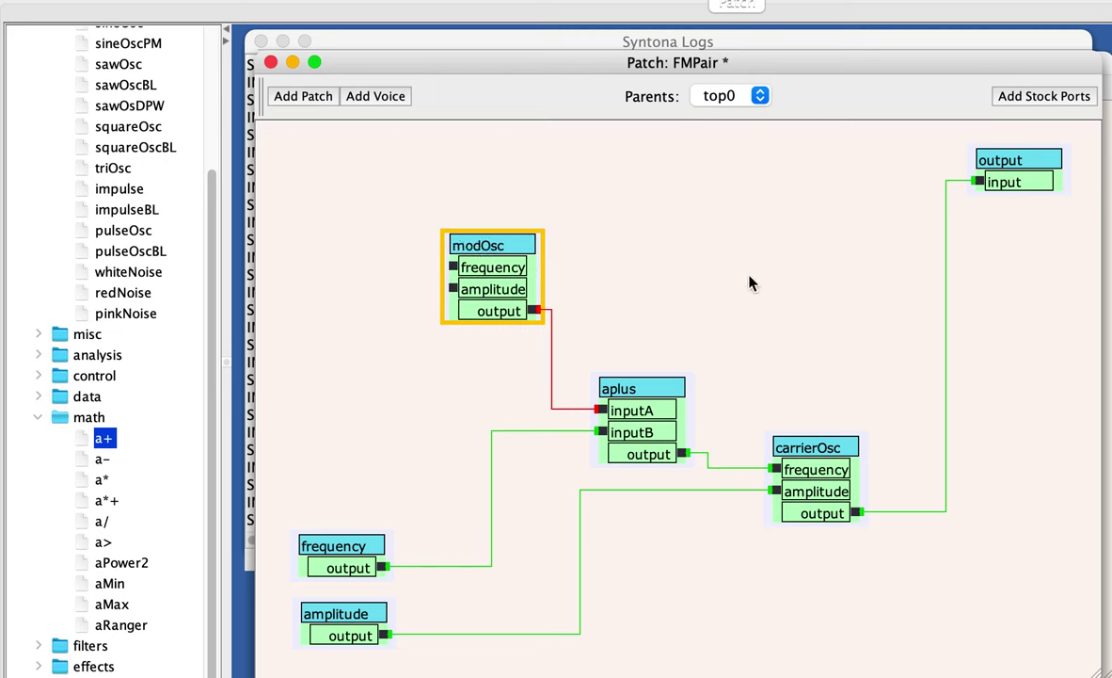
mouse_move(496, 269)
left_click(38, 417)
left_click(715, 95)
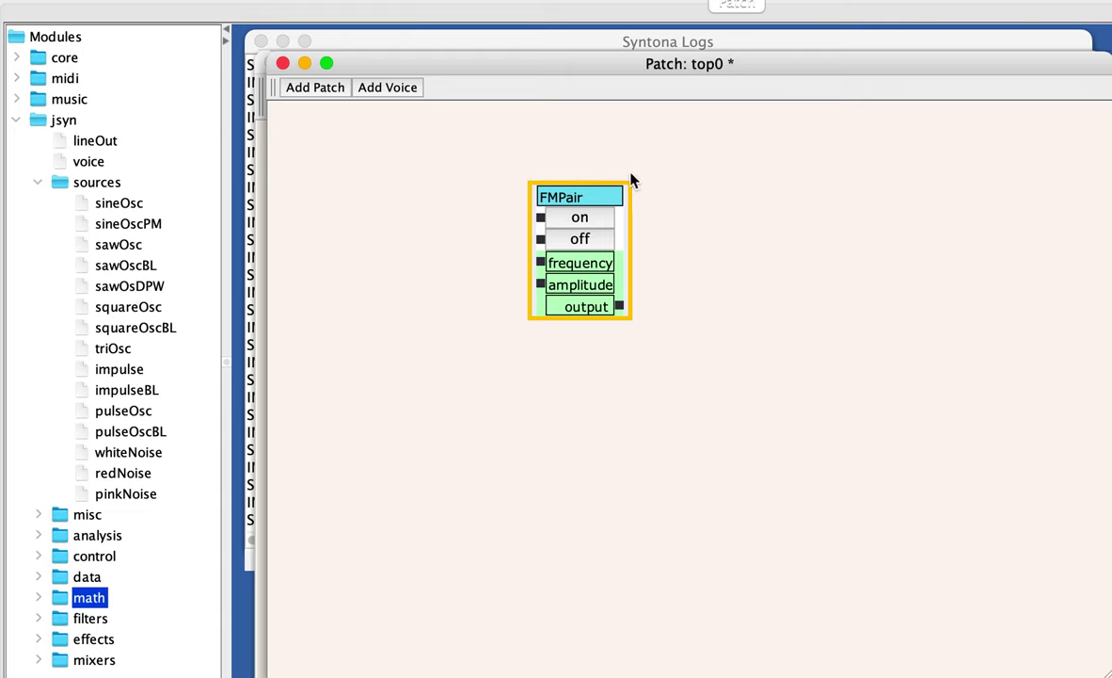
double_click(605, 196)
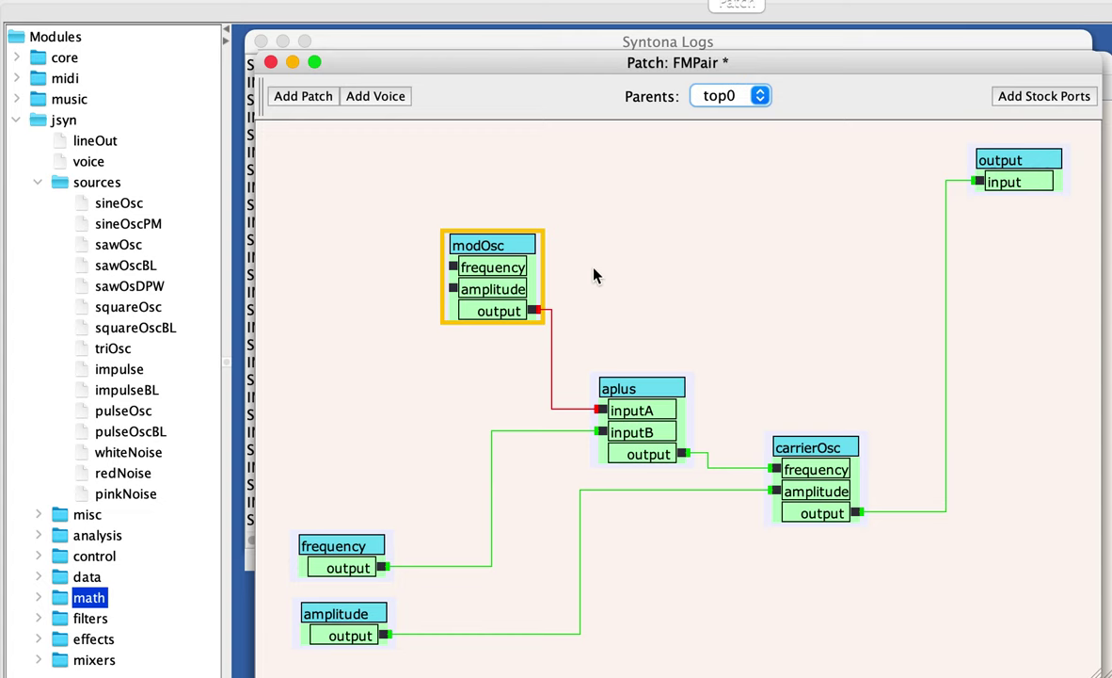
Add two aInput modules from the misc category to the FMPair patch.
double_click(68, 518)
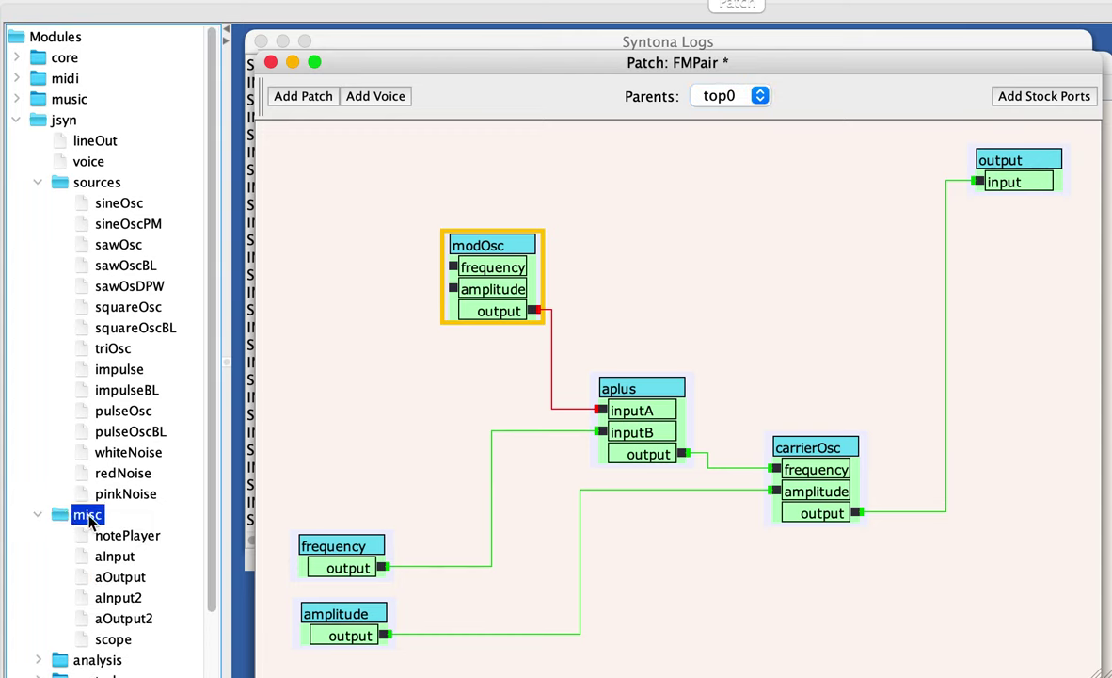
double_click(117, 556)
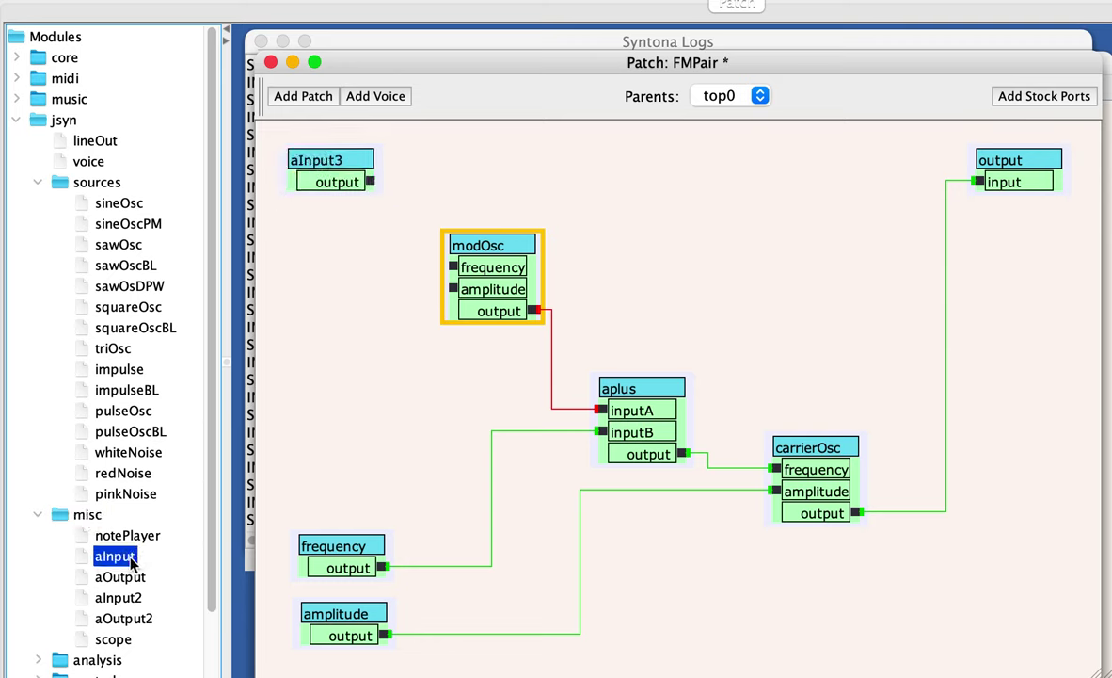
double_click(132, 558)
left_click_drag(354, 164, 355, 330)
Rename the inputs modFreq and modAmp and wire them to modOsc's frequency and amplitude.
double_click(331, 162)
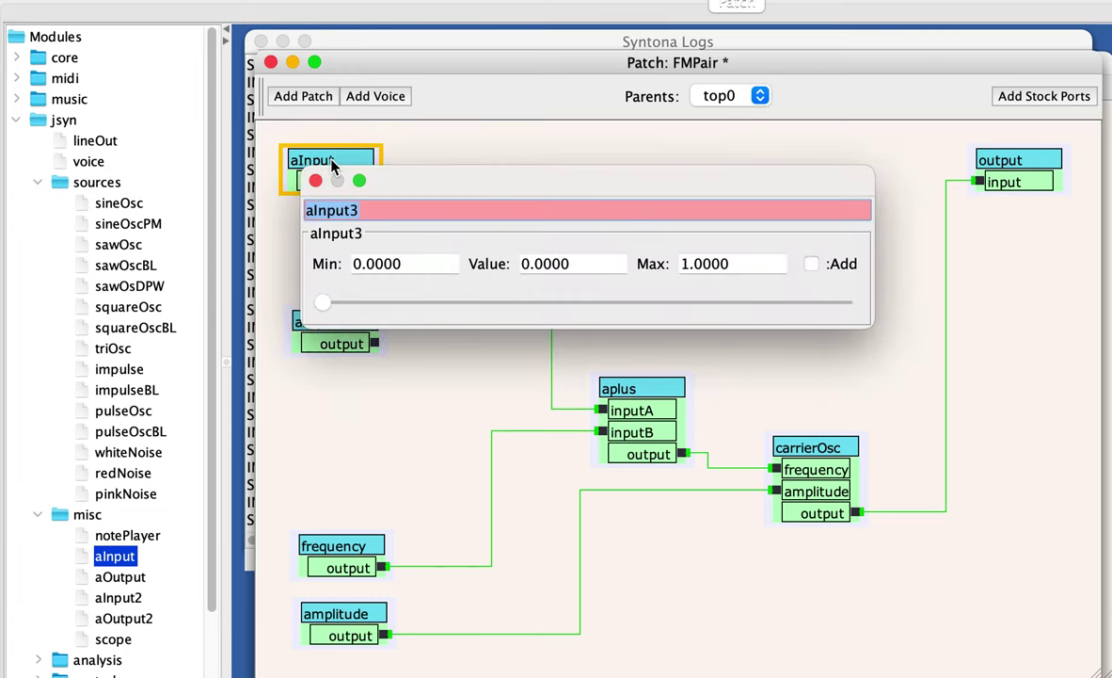
type("modFreq")
key("Return")
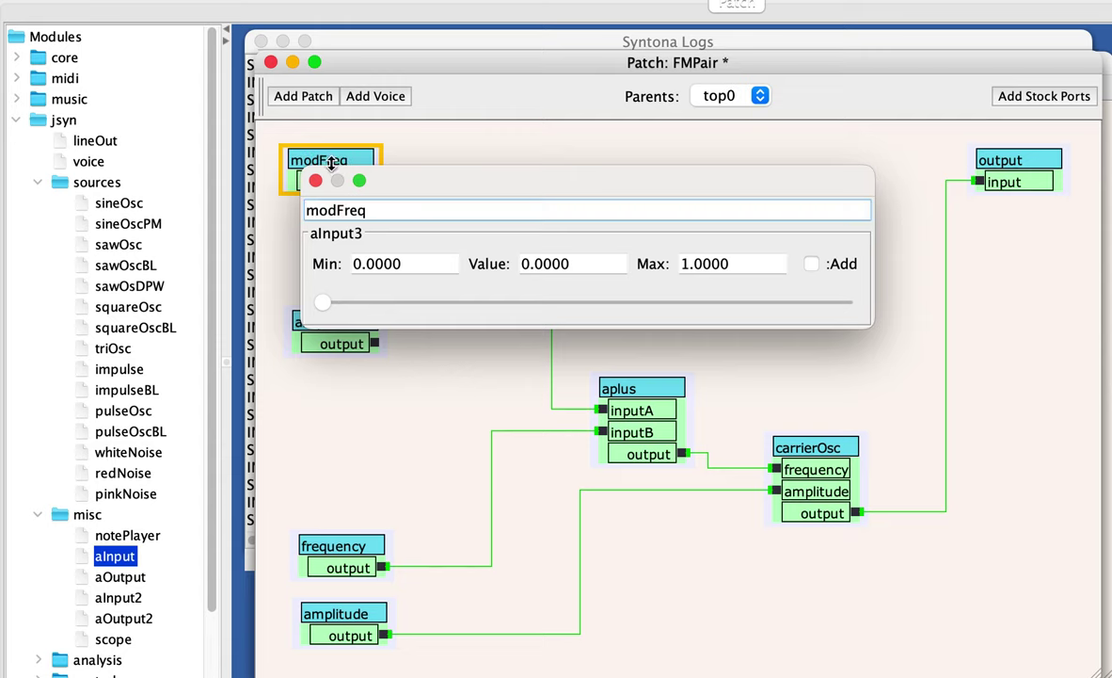
left_click(315, 180)
left_click(334, 323)
double_click(334, 323)
type("modAmp")
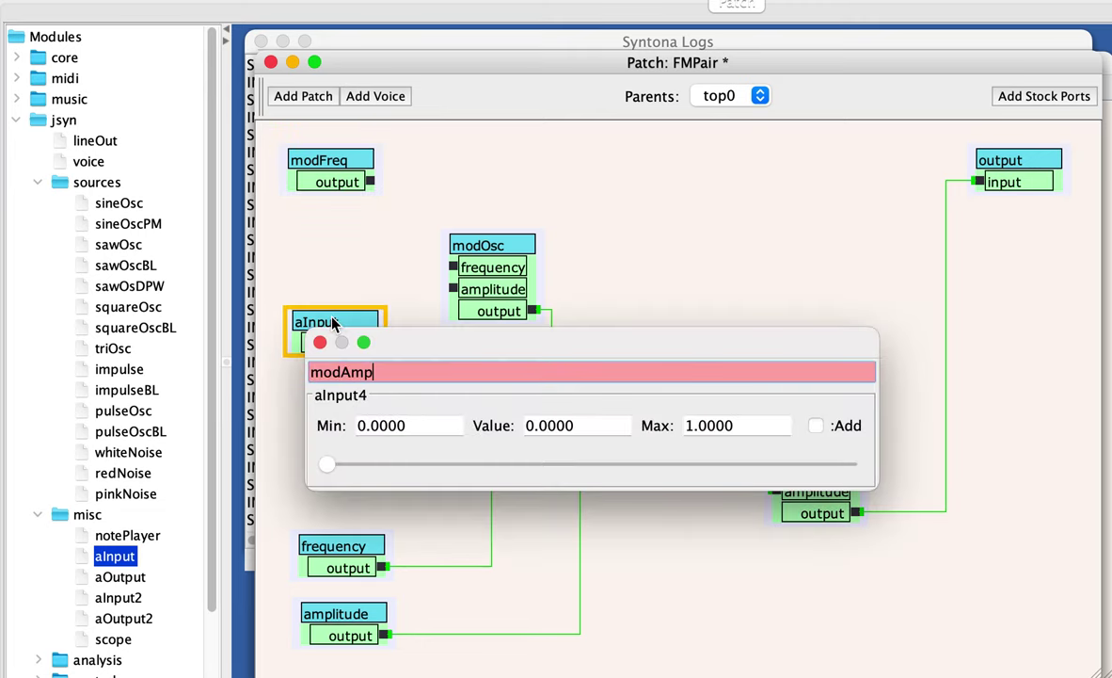
key("Return")
left_click(320, 341)
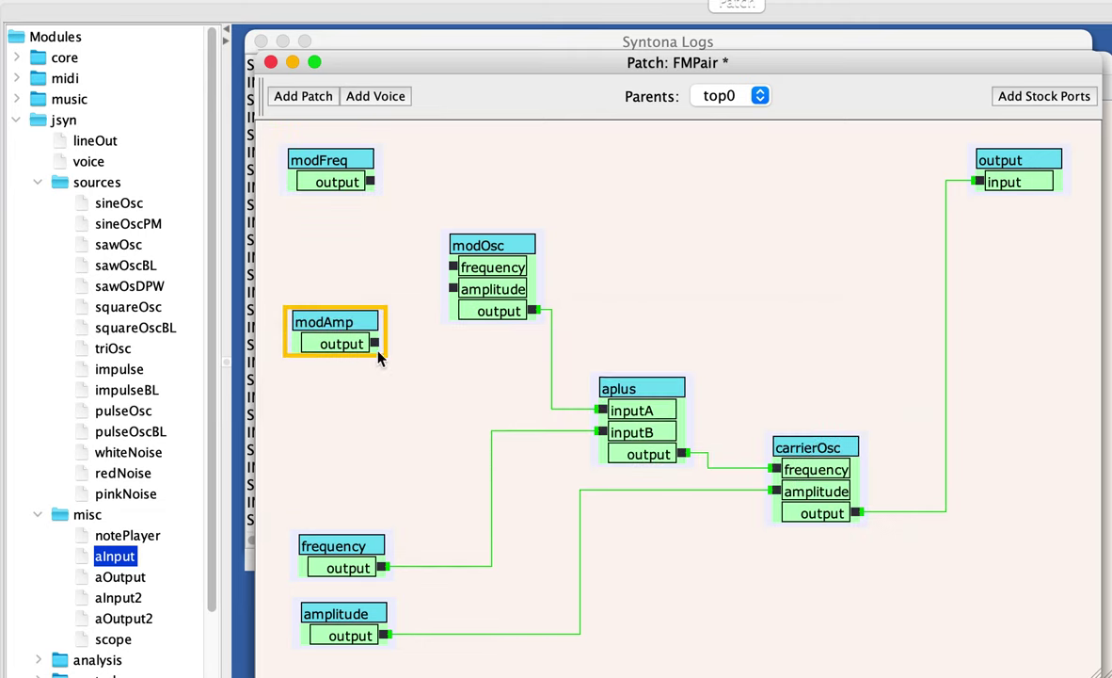
left_click_drag(374, 343, 453, 288)
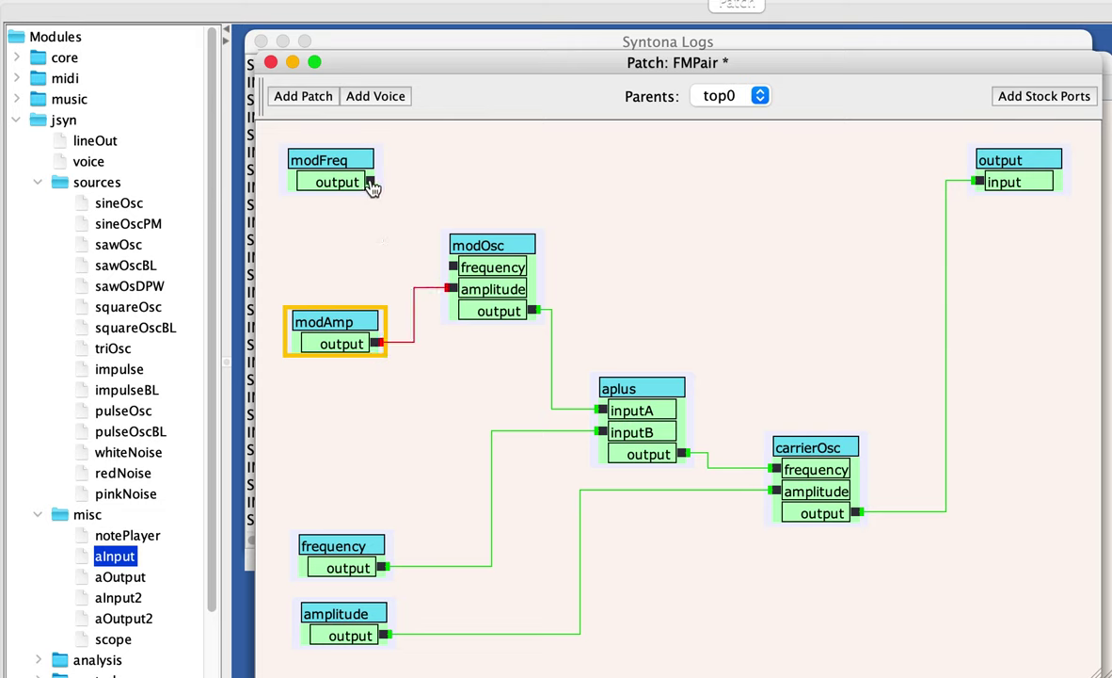
left_click_drag(372, 184, 452, 267)
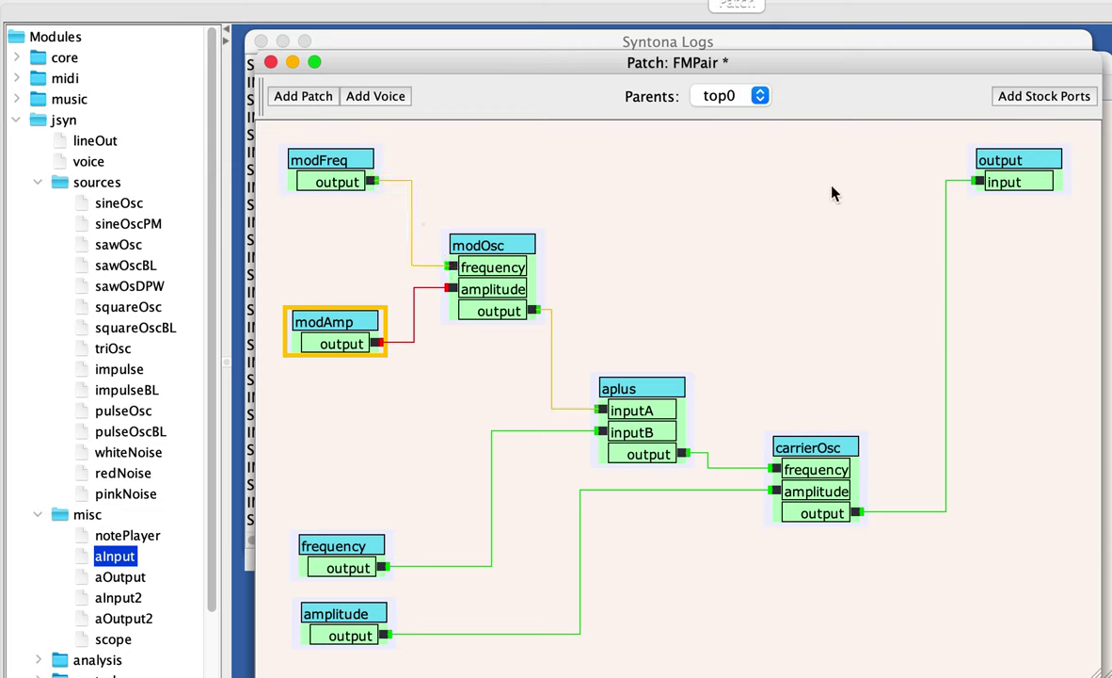
In top0, add a lineOut and wire FMPair's output to its input0 and input1 to listen.
left_click(728, 97)
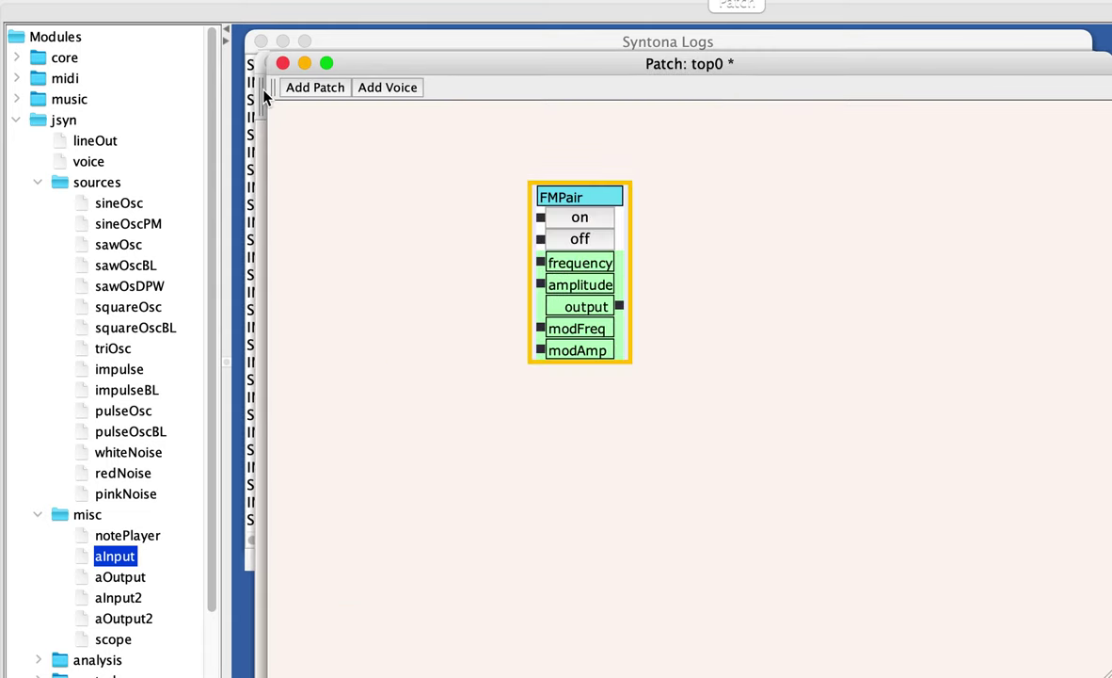
left_click_drag(84, 141, 791, 297)
left_click_drag(620, 306, 775, 318)
left_click_drag(623, 315, 767, 342)
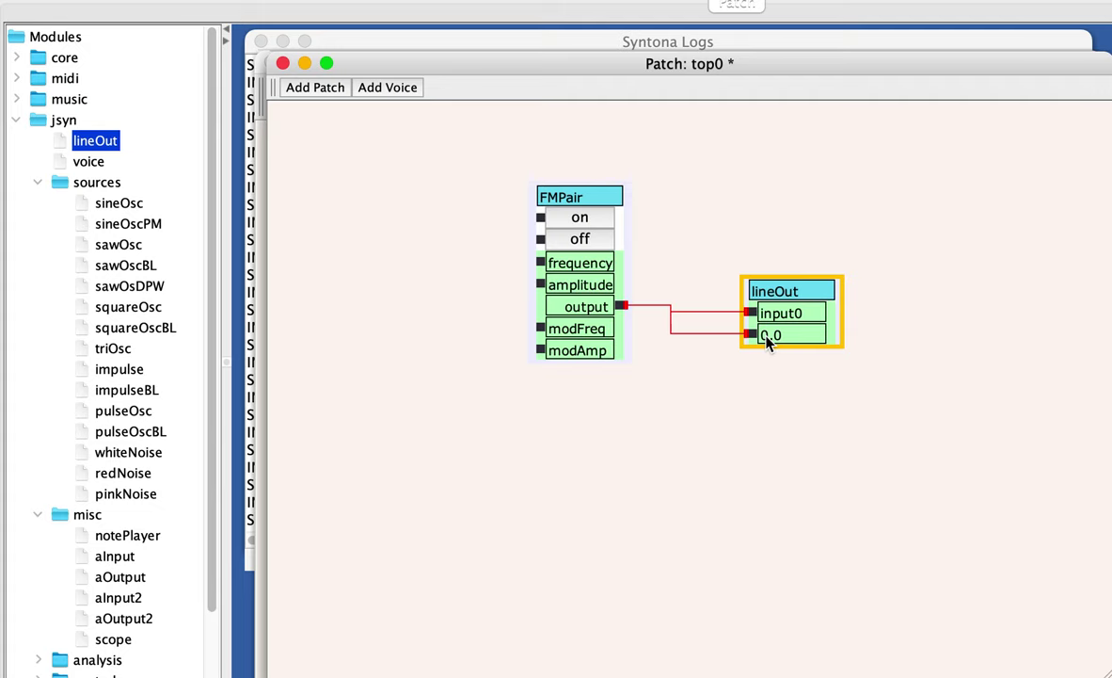
key("XF86AudioRaiseVolume")
Remove the wires between FMPair and lineOut.
left_click(407, 306)
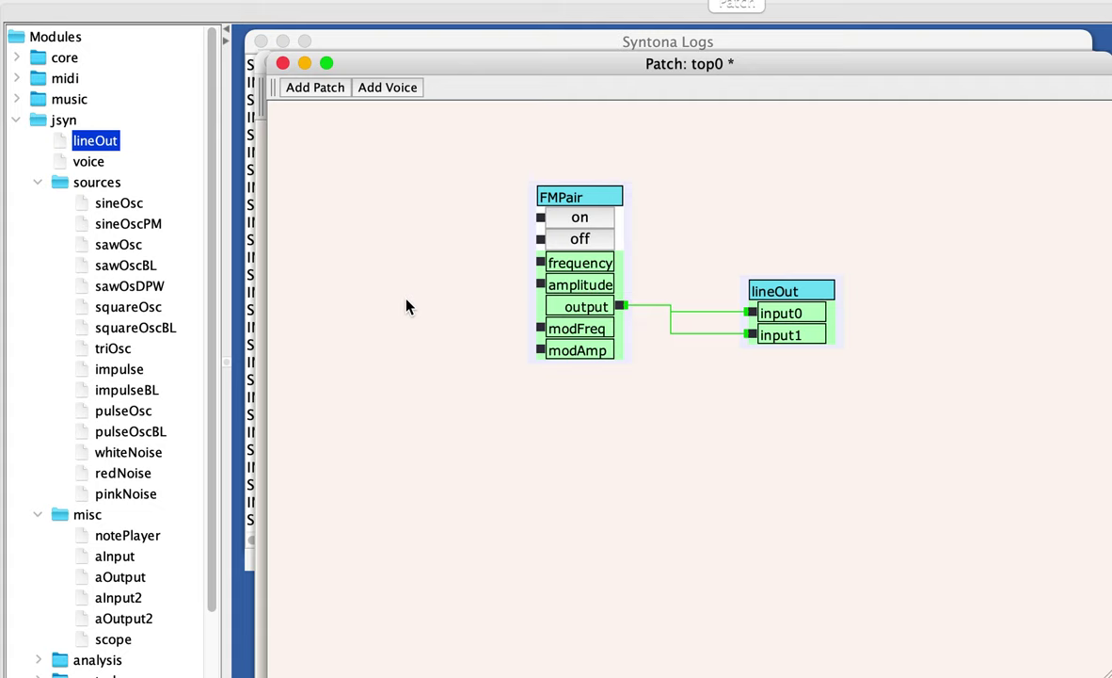
left_click(658, 305)
mouse_move(585, 356)
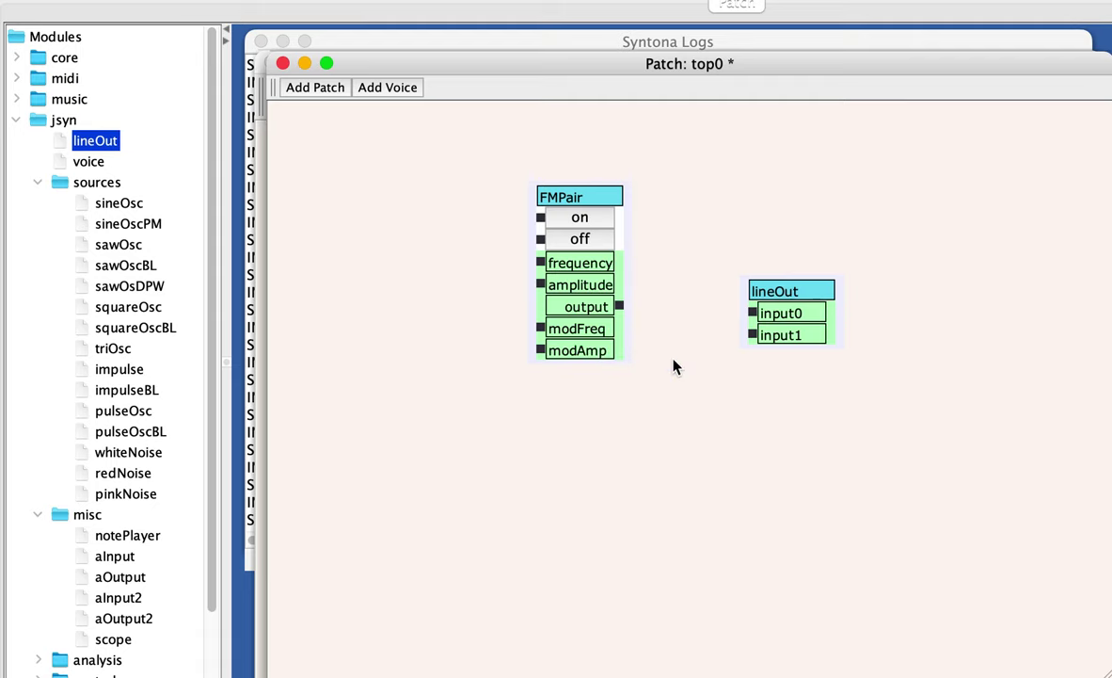
mouse_move(582, 333)
Add a fader from core > input to top0 and shift FMPair right.
left_click(17, 58)
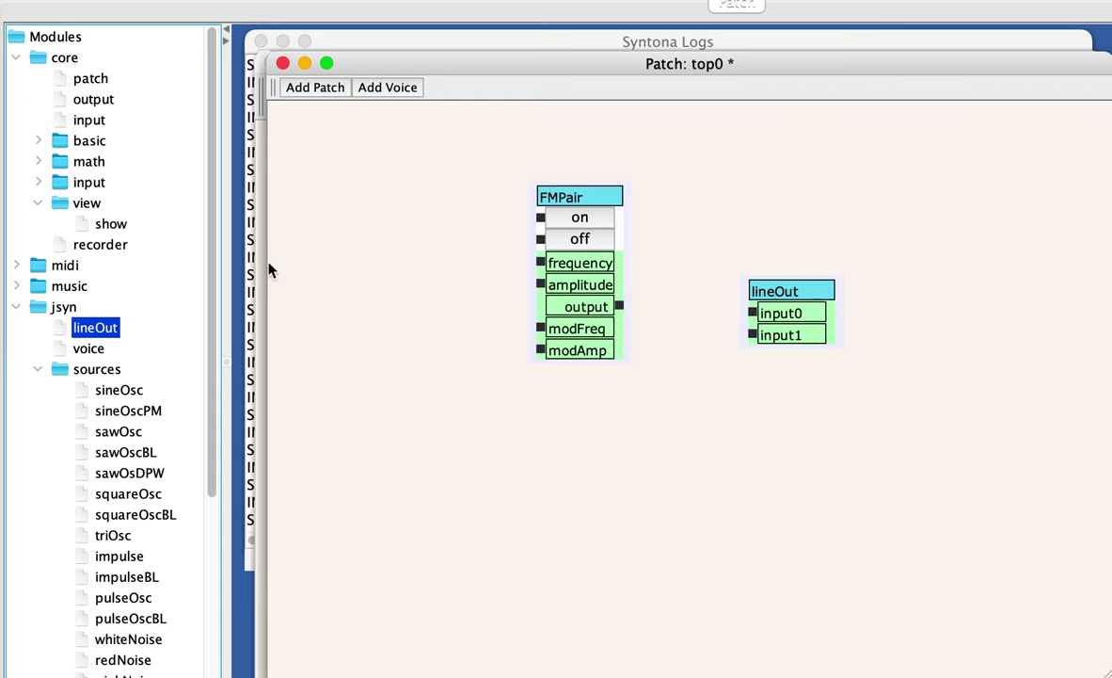
double_click(98, 188)
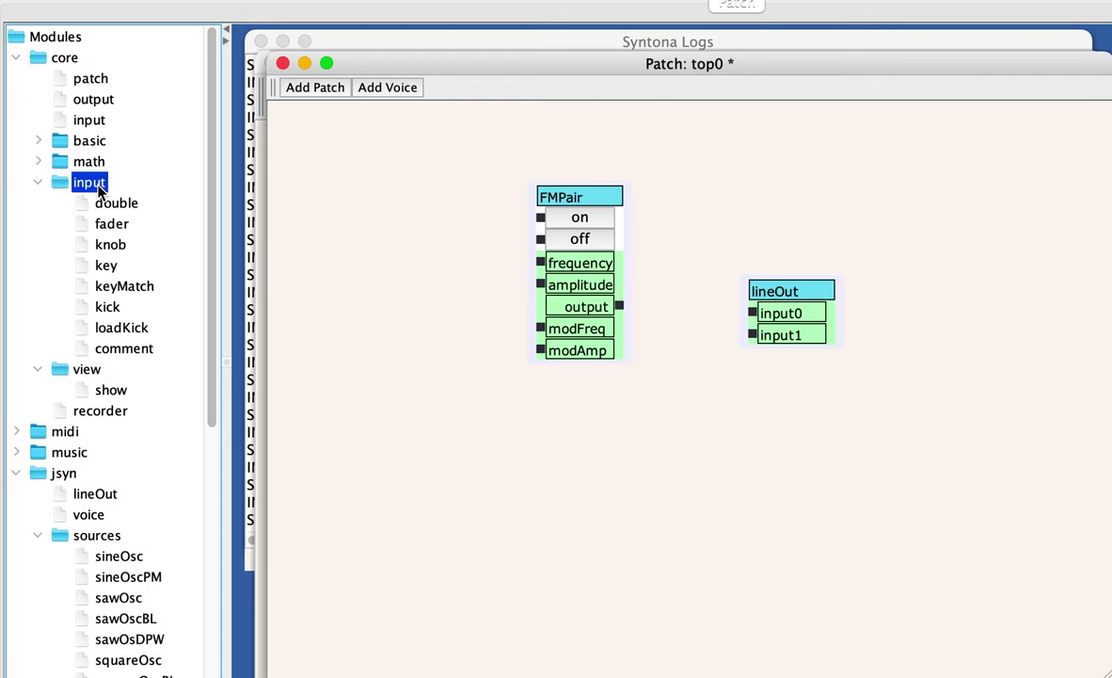
double_click(117, 226)
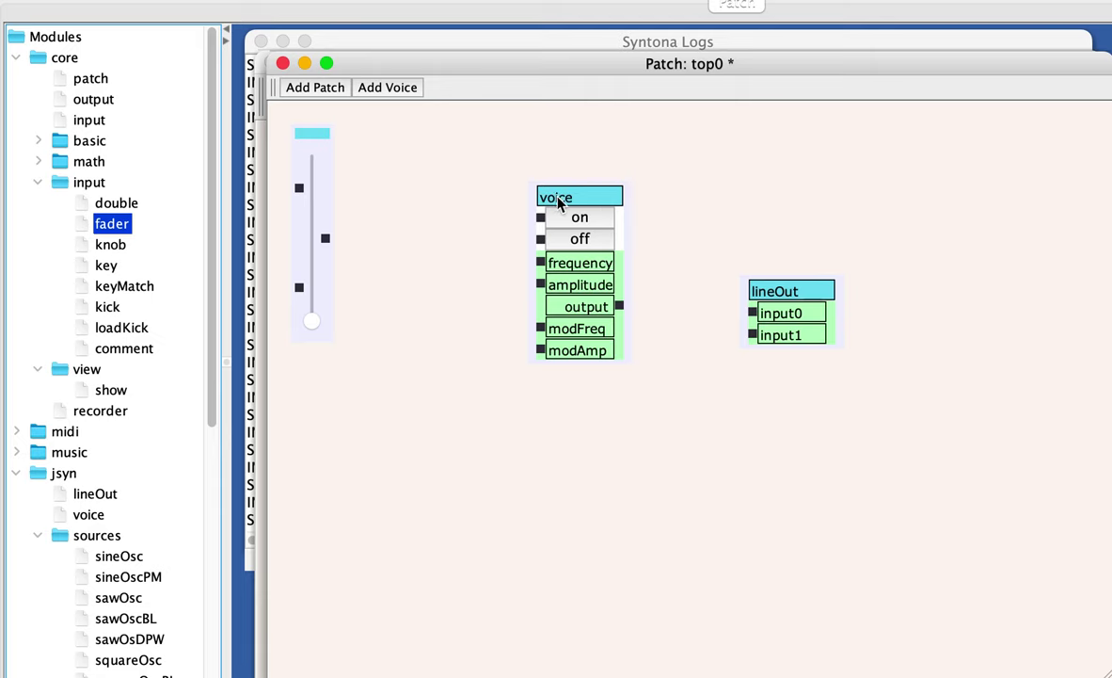
left_click_drag(561, 202, 585, 204)
left_click_drag(321, 144, 345, 228)
Set the fader's input range maximum to 3000.
double_click(306, 135)
left_click(616, 188)
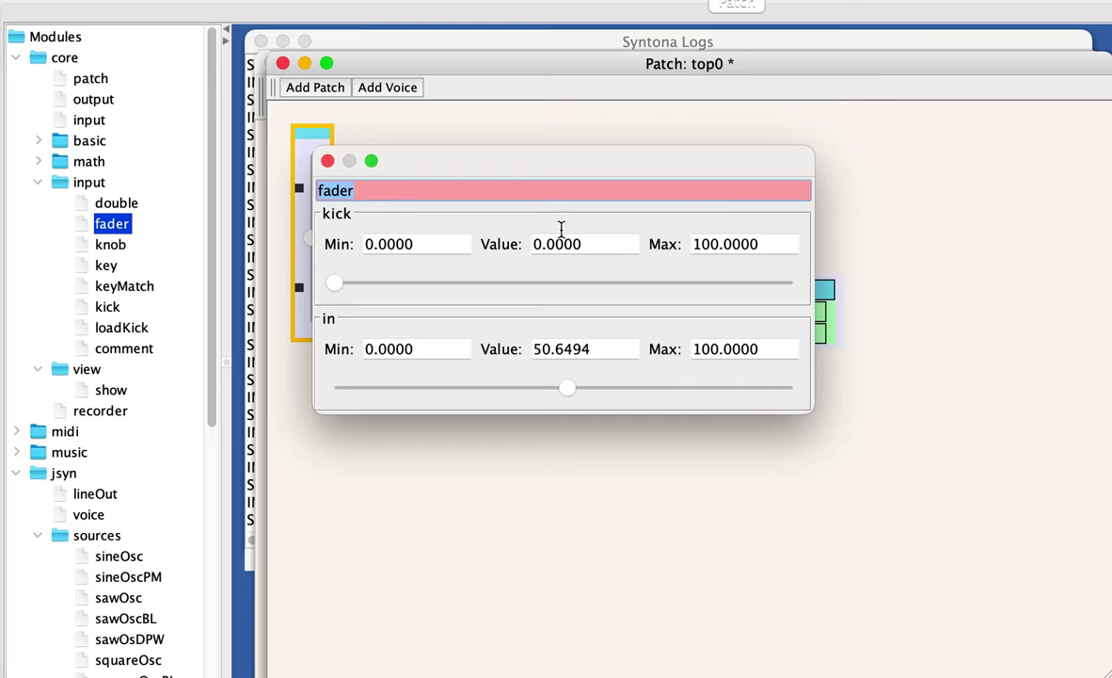
left_click(373, 349)
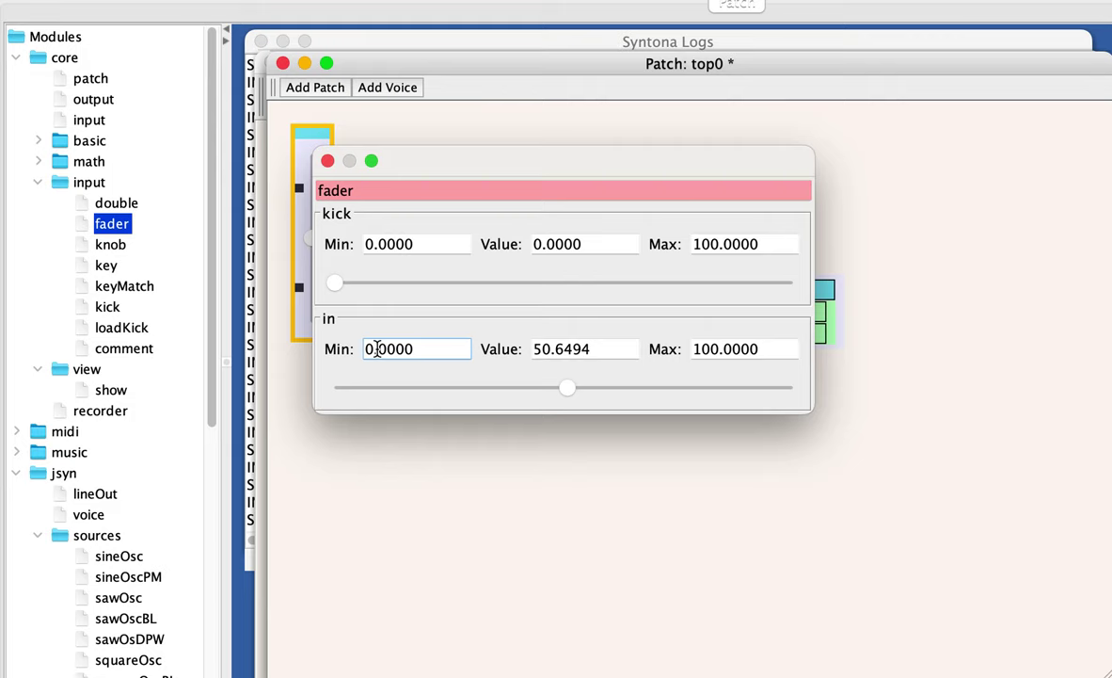
left_click(711, 349)
key("BackSpace")
key("BackSpace")
type("30")
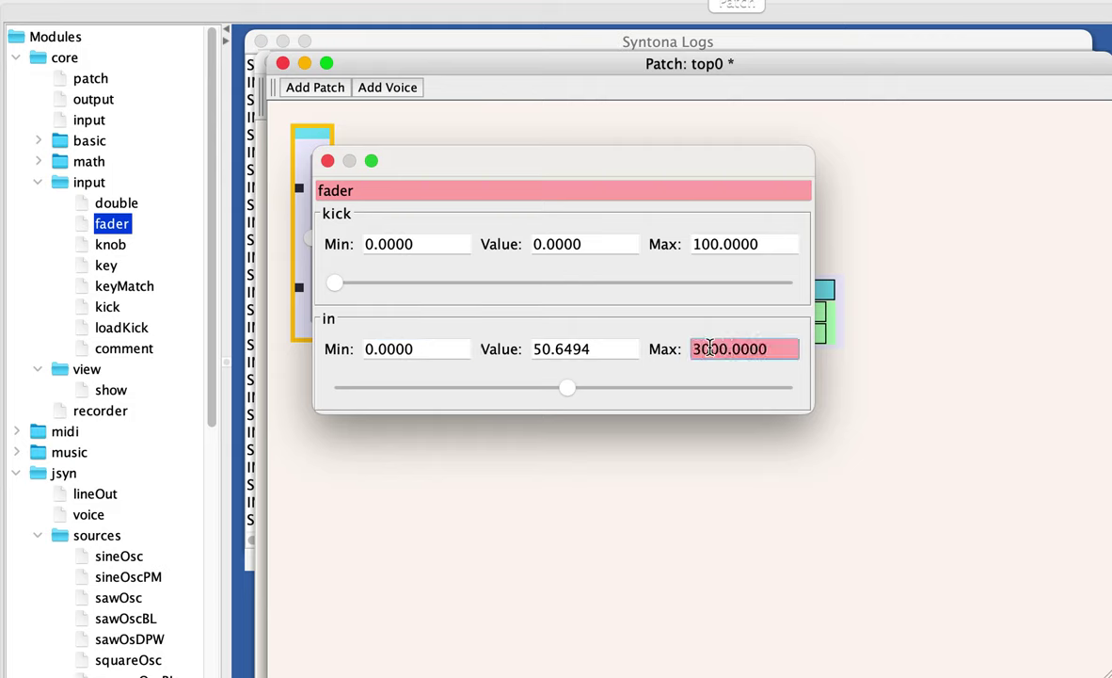
type("0")
key("Return")
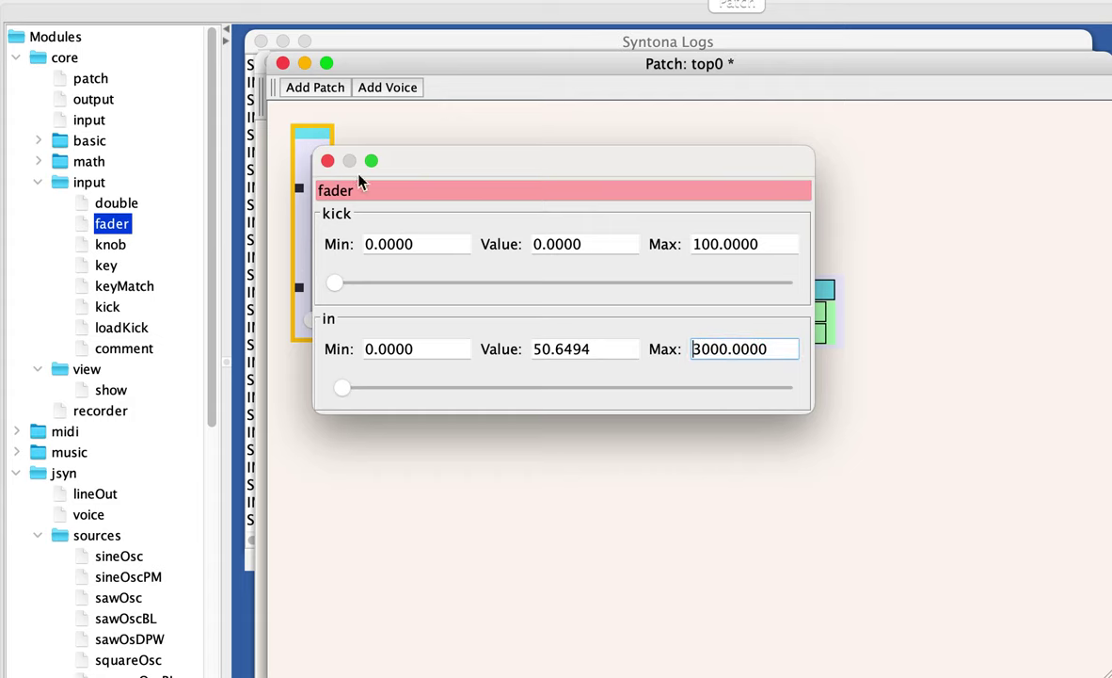
left_click(327, 161)
Wire the fader to FMPair's modFreq, test it, and add a second fader below.
left_click_drag(318, 141, 321, 240)
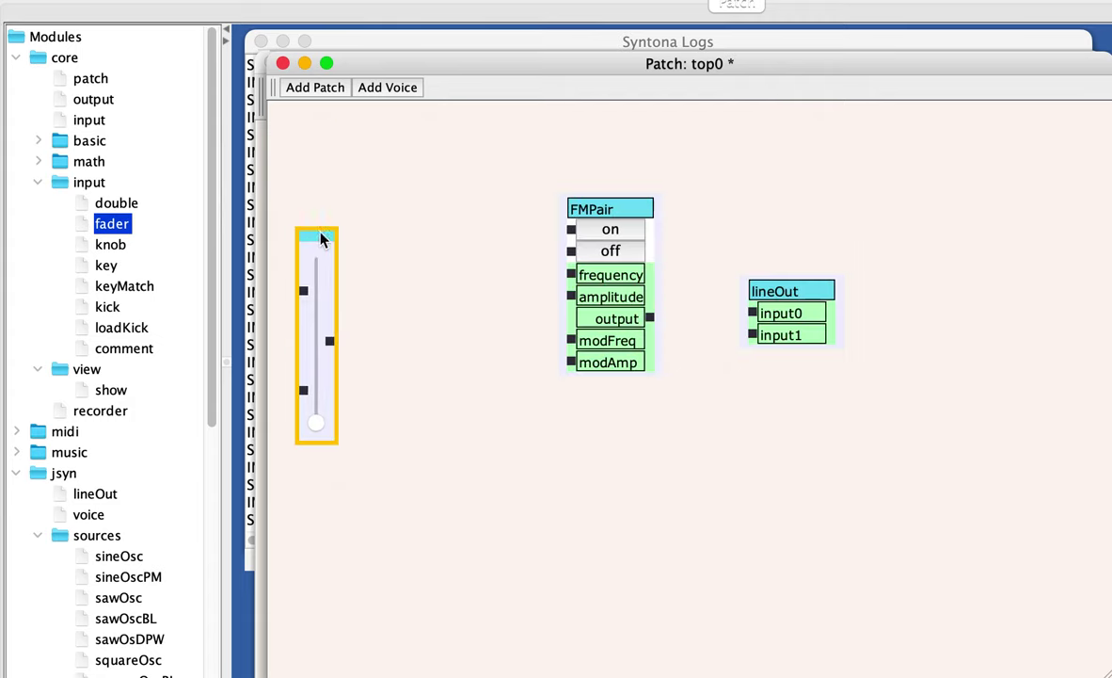
left_click_drag(331, 340, 575, 344)
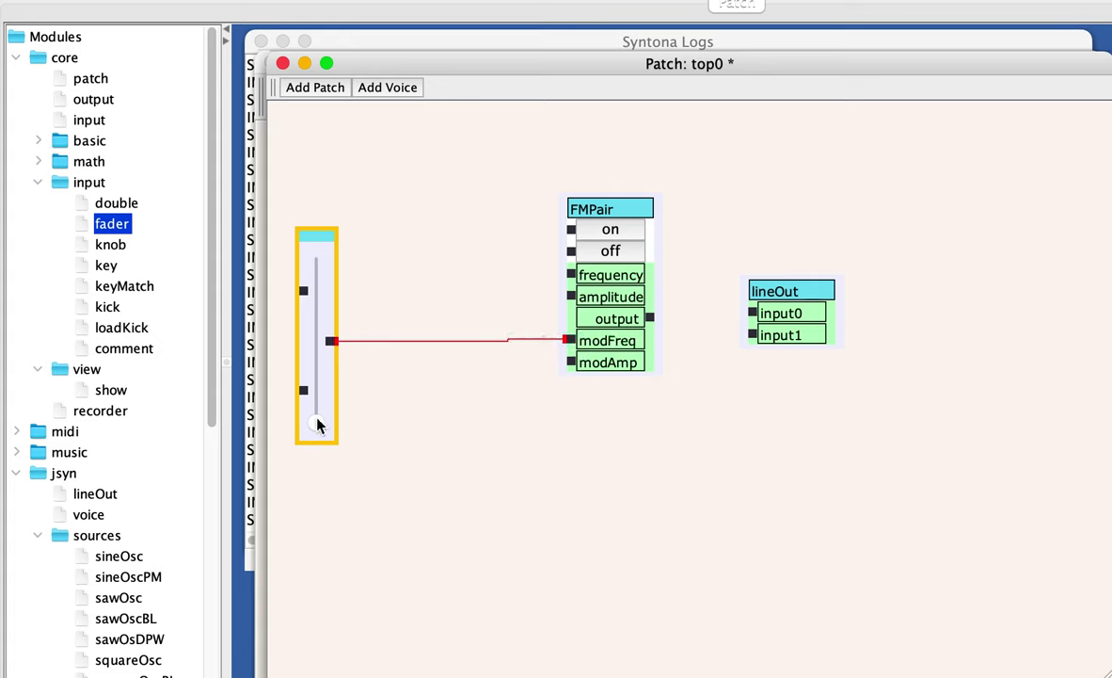
left_click_drag(317, 421, 457, 366)
left_click_drag(317, 365, 318, 457)
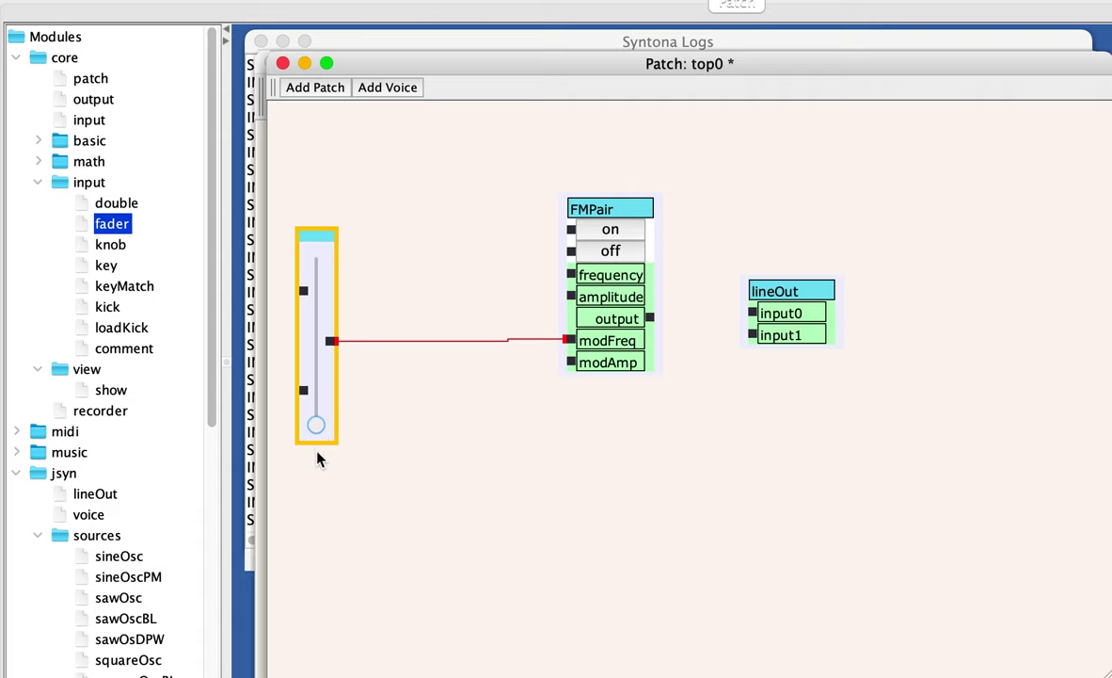
double_click(121, 230)
left_click_drag(316, 136, 396, 442)
Set fader2's input maximum to 3000 and wire its output to FMPair's modAmp.
double_click(396, 442)
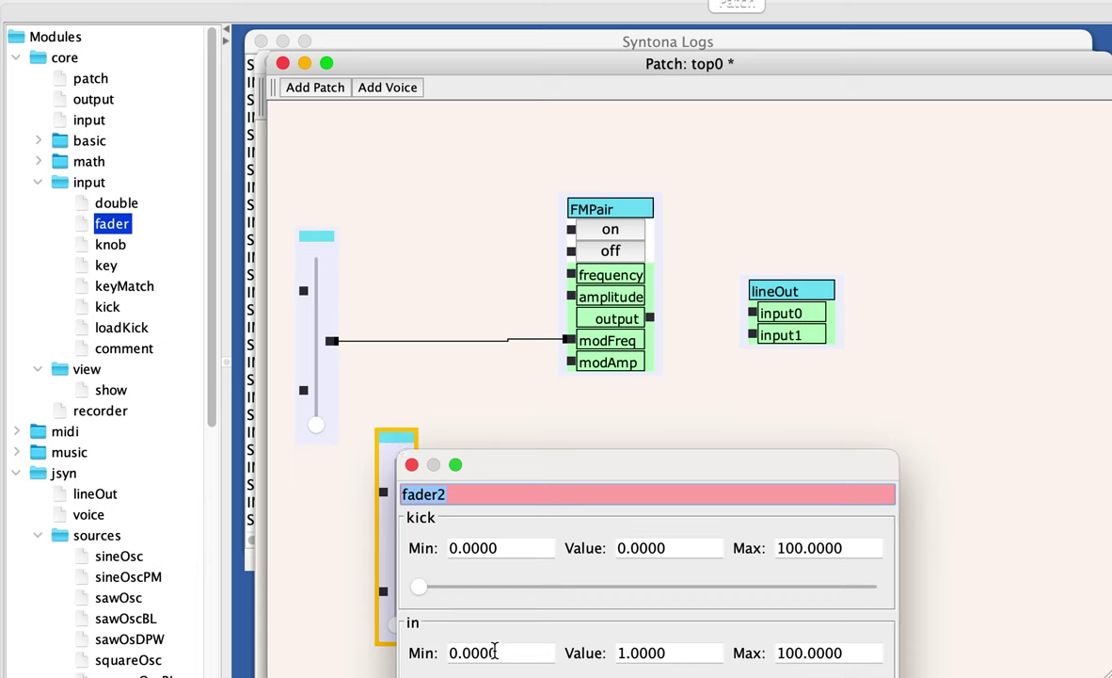
left_click(789, 656)
key("BackSpace")
type("30")
key("Return")
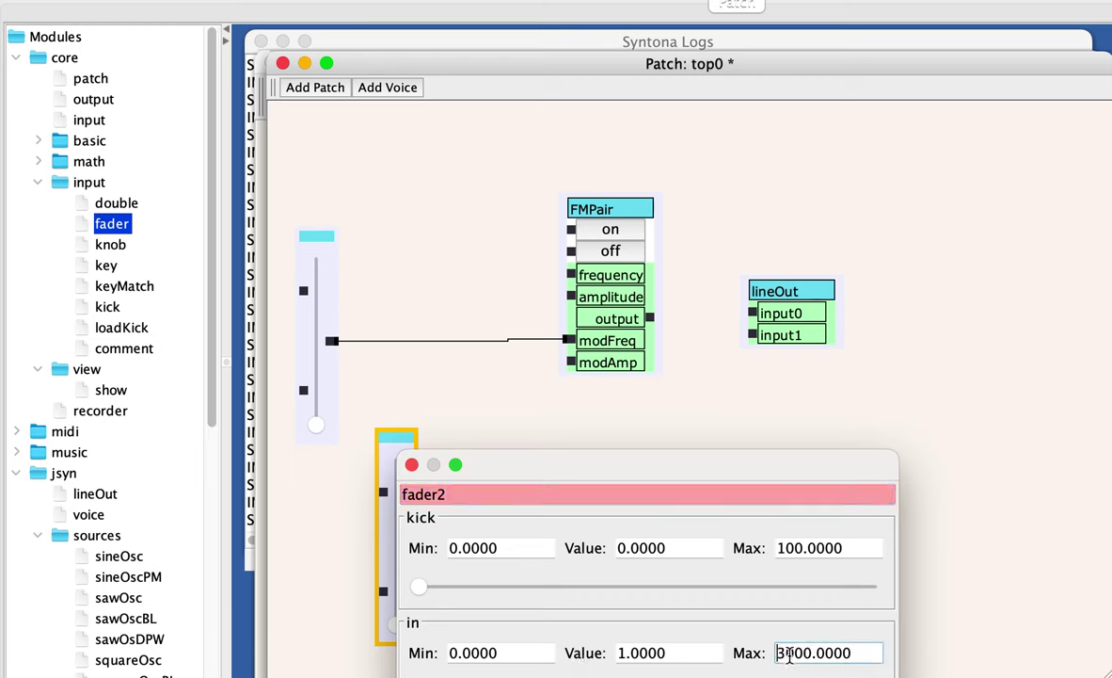
left_click(625, 652)
left_click(411, 464)
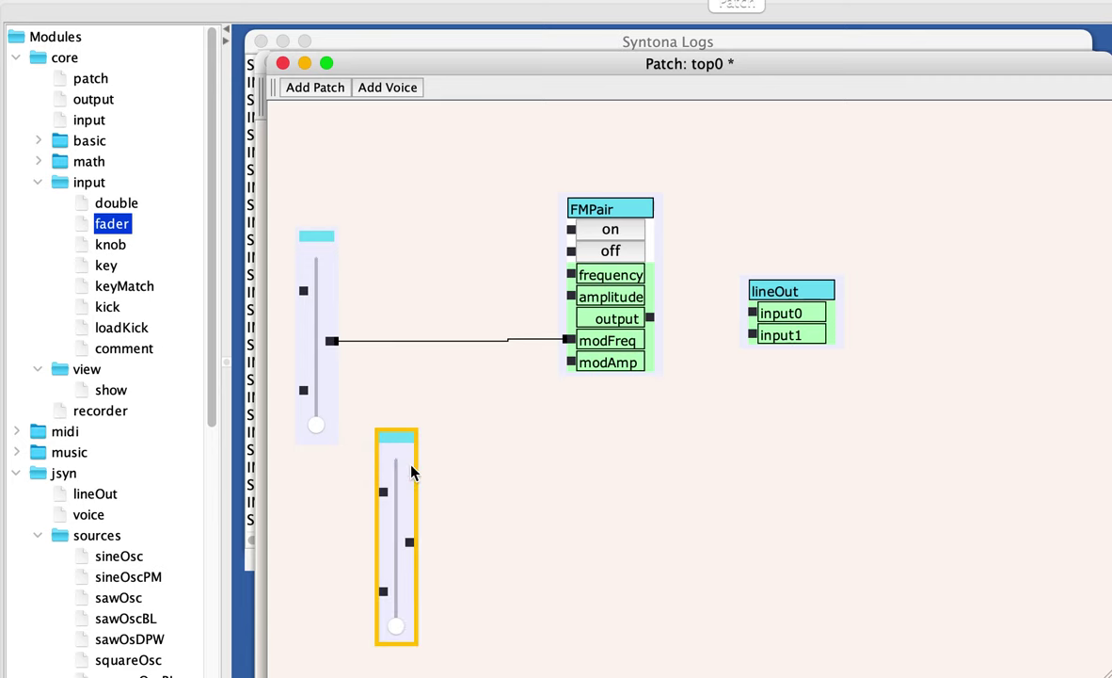
left_click_drag(411, 543, 571, 366)
left_click(615, 417)
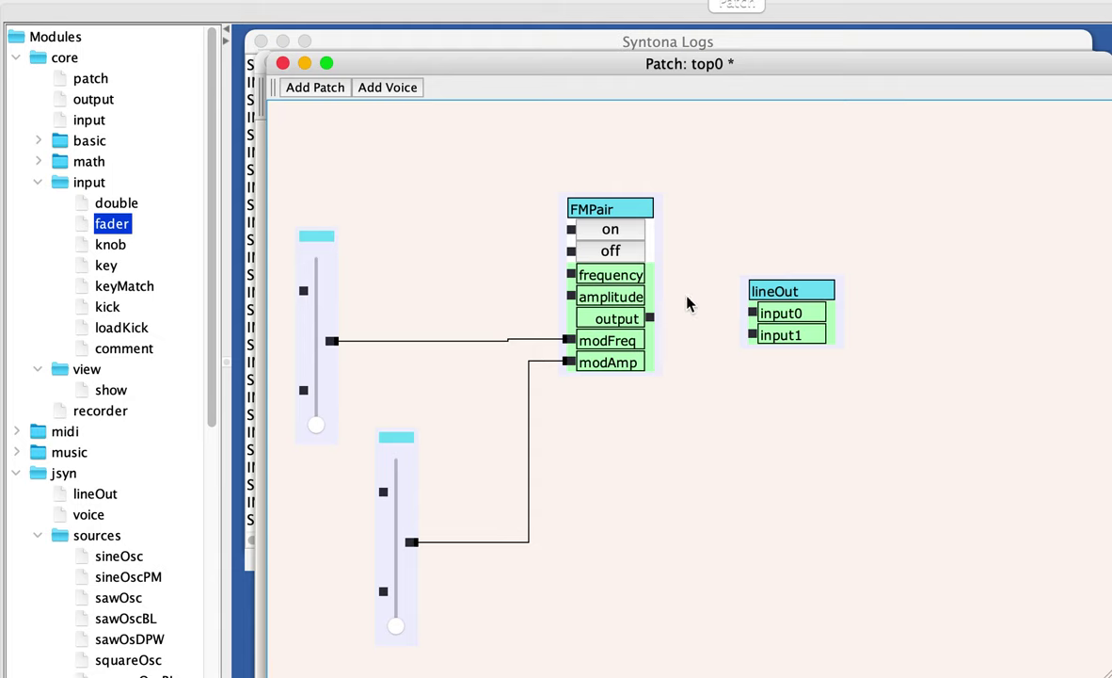
Wire FMPair's output to lineOut input0 and input1, then adjust the modAmp and modFreq faders while listening.
left_click_drag(649, 318, 750, 314)
left_click_drag(650, 318, 752, 334)
left_click_drag(405, 624, 396, 532)
left_click_drag(316, 424, 316, 386)
mouse_move(396, 528)
left_mouse_down()
mouse_move(392, 612)
mouse_move(390, 469)
mouse_move(397, 568)
mouse_move(395, 534)
left_mouse_up()
mouse_move(317, 387)
left_mouse_down()
mouse_move(323, 367)
mouse_move(326, 403)
left_mouse_up()
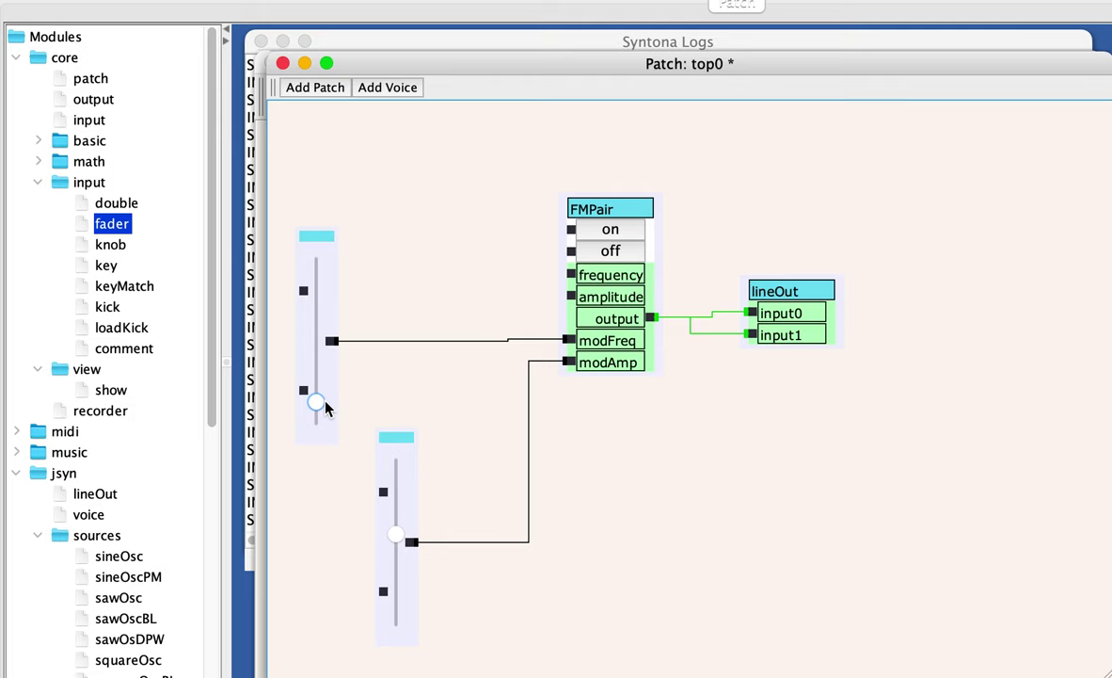
key("XF86AudioRaiseVolume")
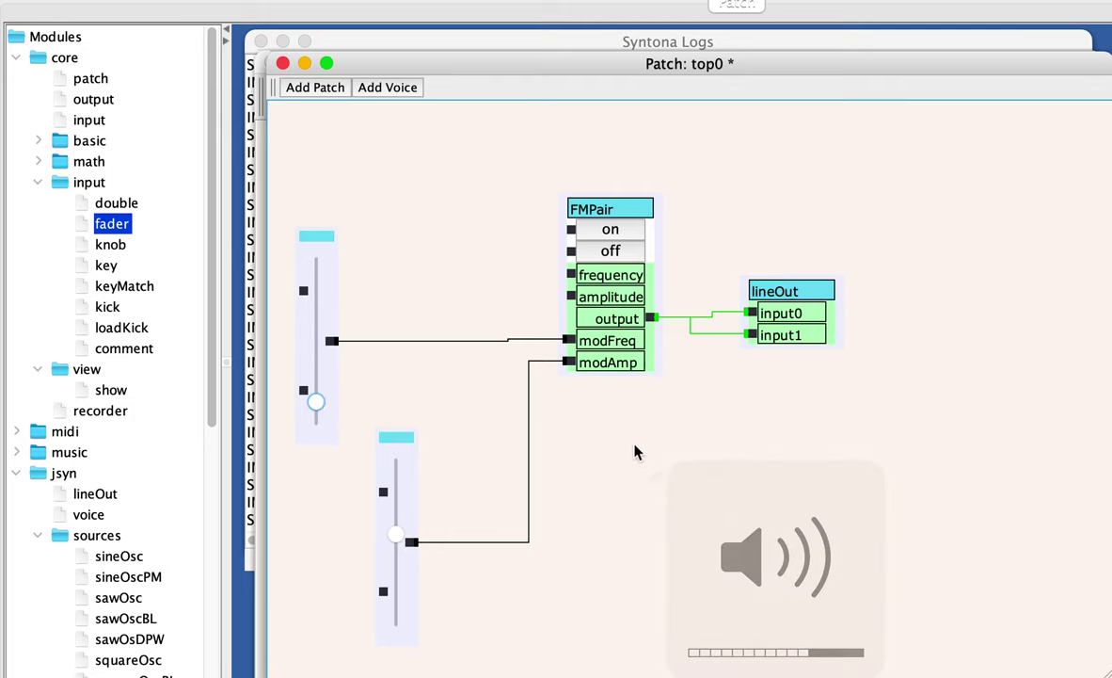
Delete the wires from FMPair to lineOut, leaving lineOut unconnected.
left_click(676, 318)
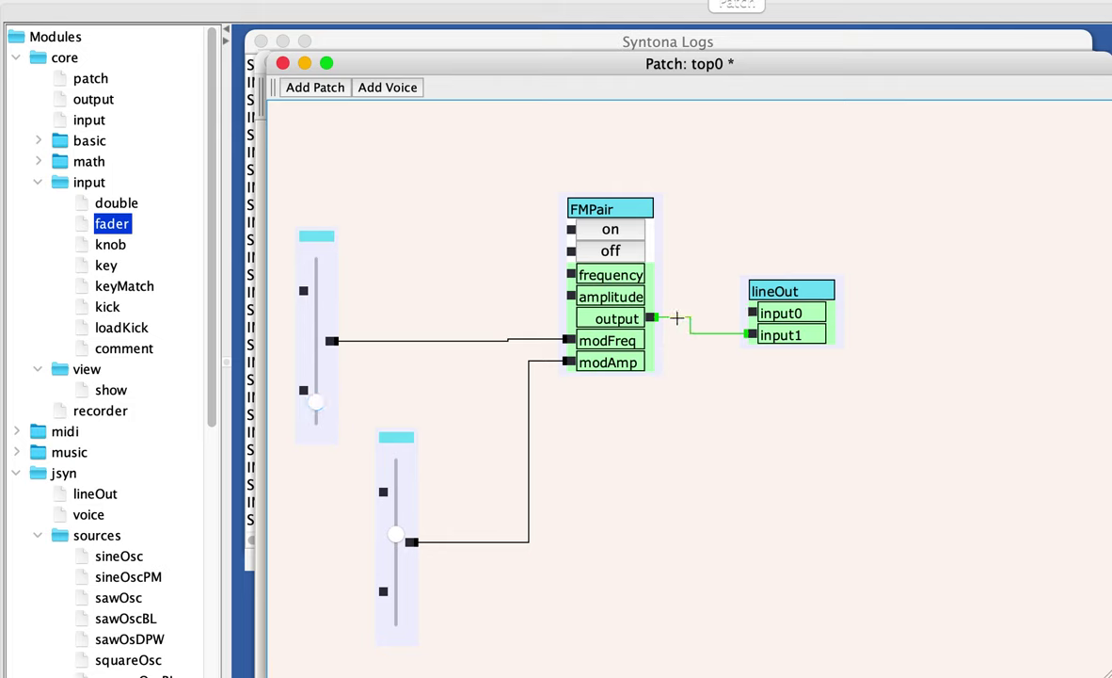
left_click(676, 318)
left_click_drag(649, 318, 771, 314)
left_click(696, 317)
Inside the FMPair patch, move carrierOsc aside and remove the amplitude-to-carrierOsc wire.
double_click(613, 214)
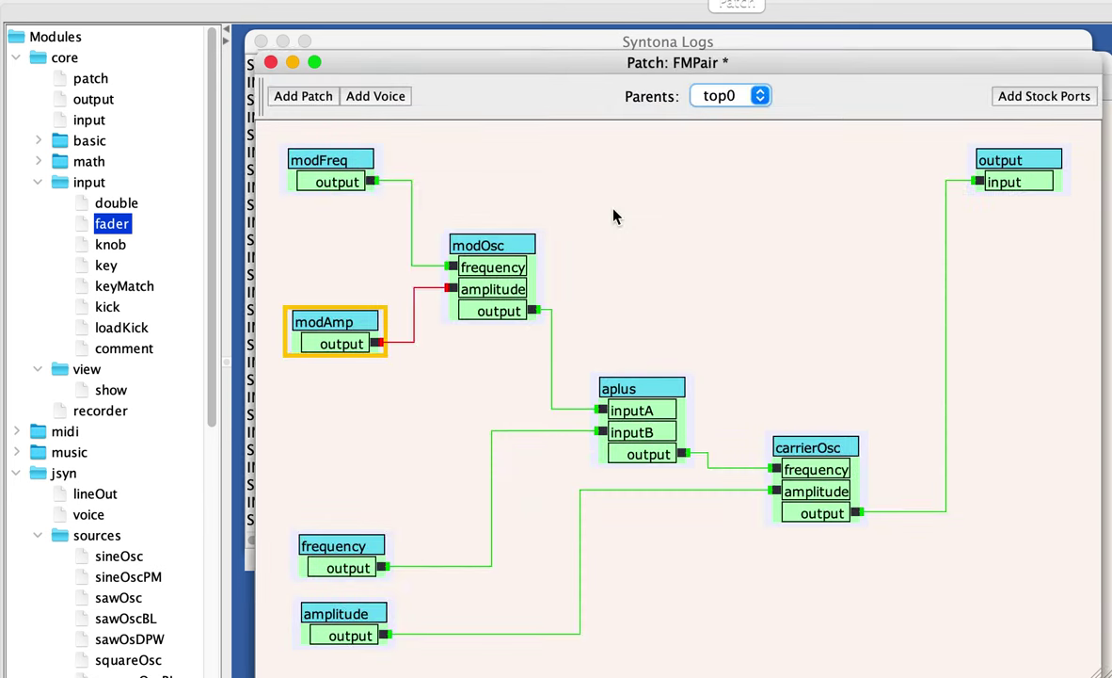
left_click(807, 448)
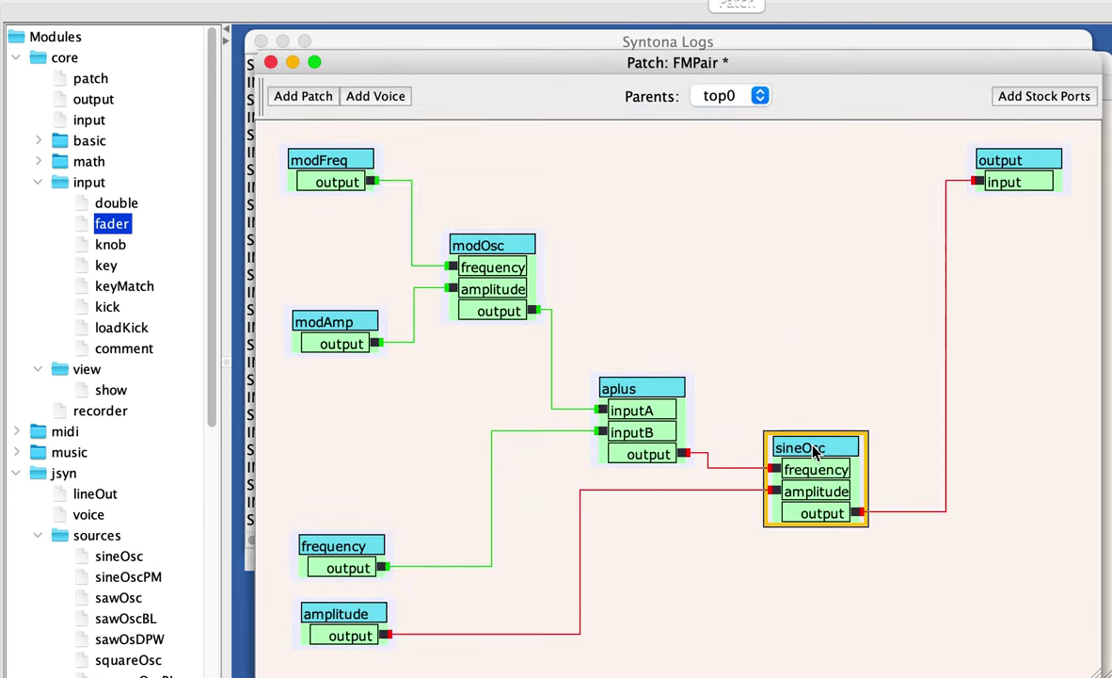
left_click_drag(927, 496, 926, 496)
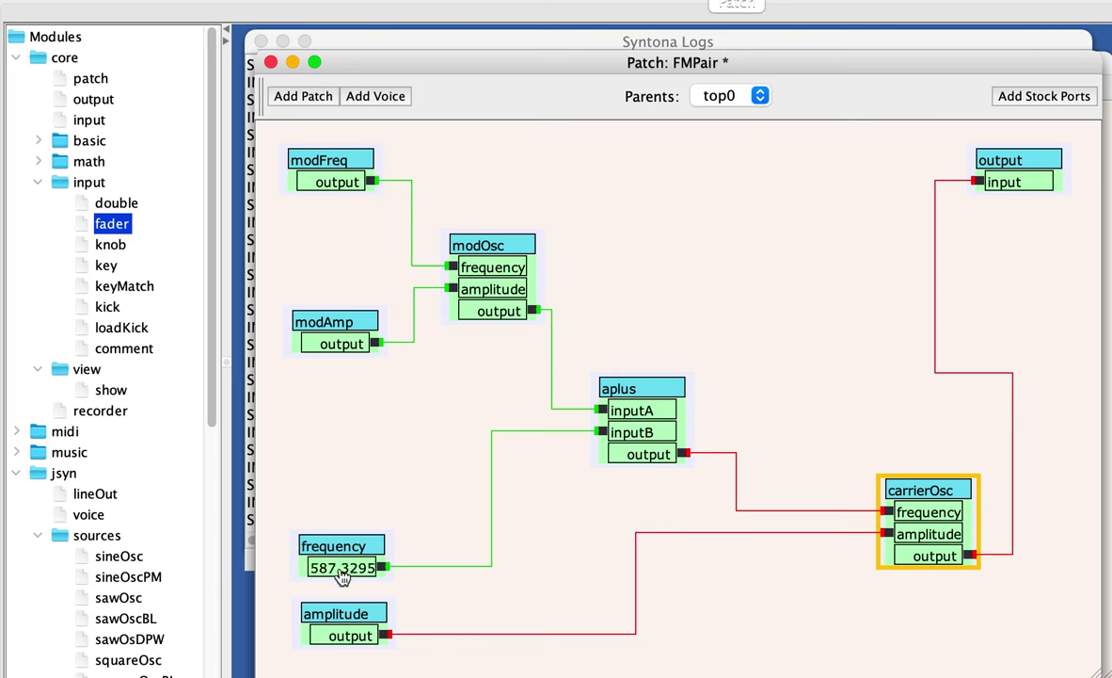
left_click(689, 532)
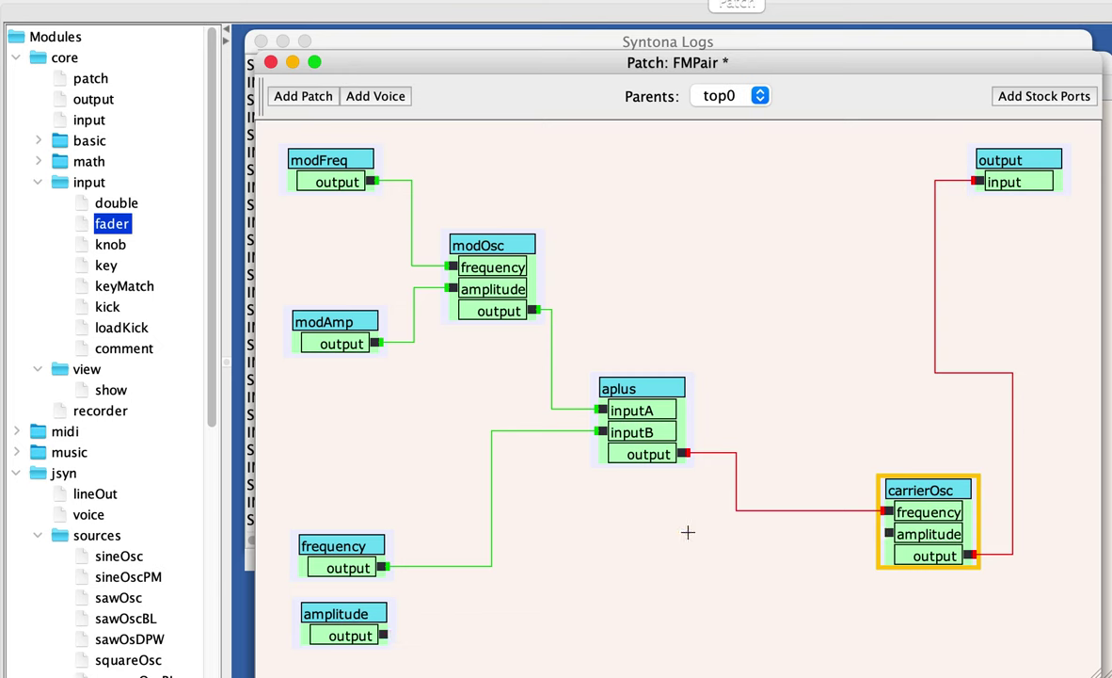
Add segEnv and monoRdr from the data folder, place them below aplus, and open segEnv's envelope editor.
scroll(108, 475, "down", 10)
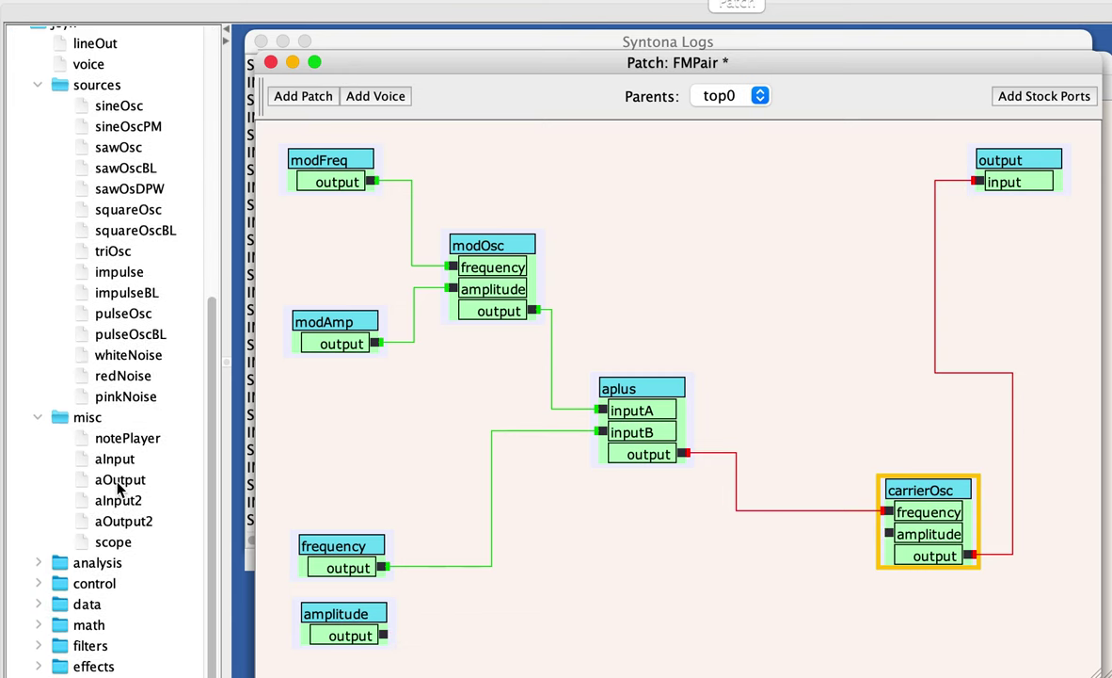
double_click(83, 605)
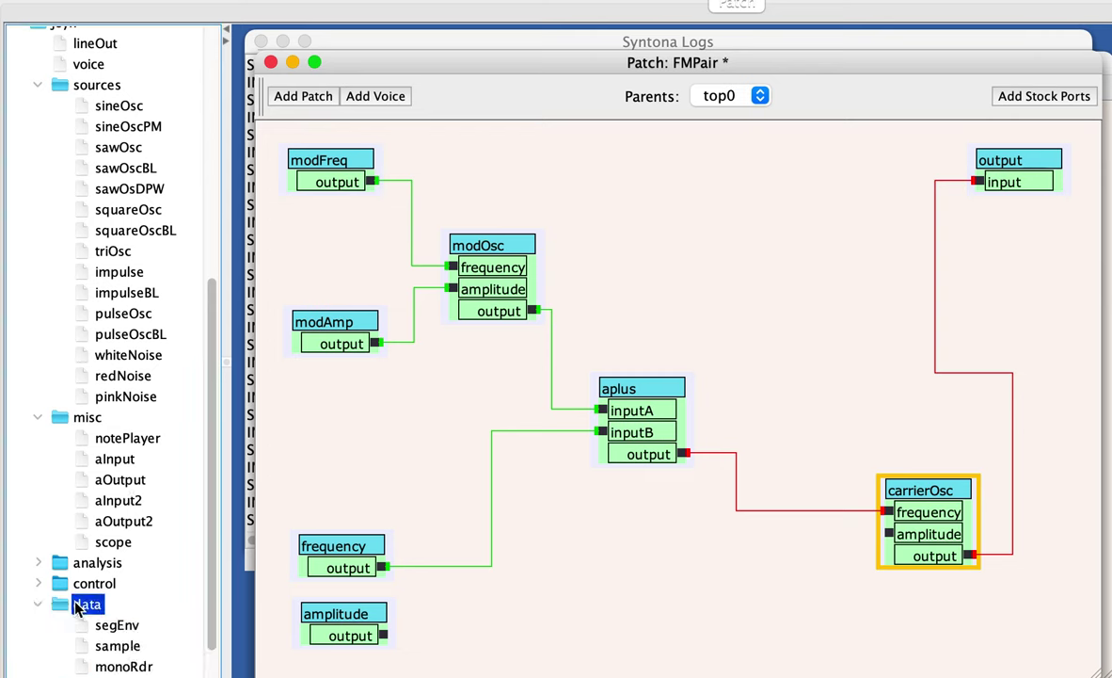
scroll(117, 521, "down", 2)
double_click(103, 544)
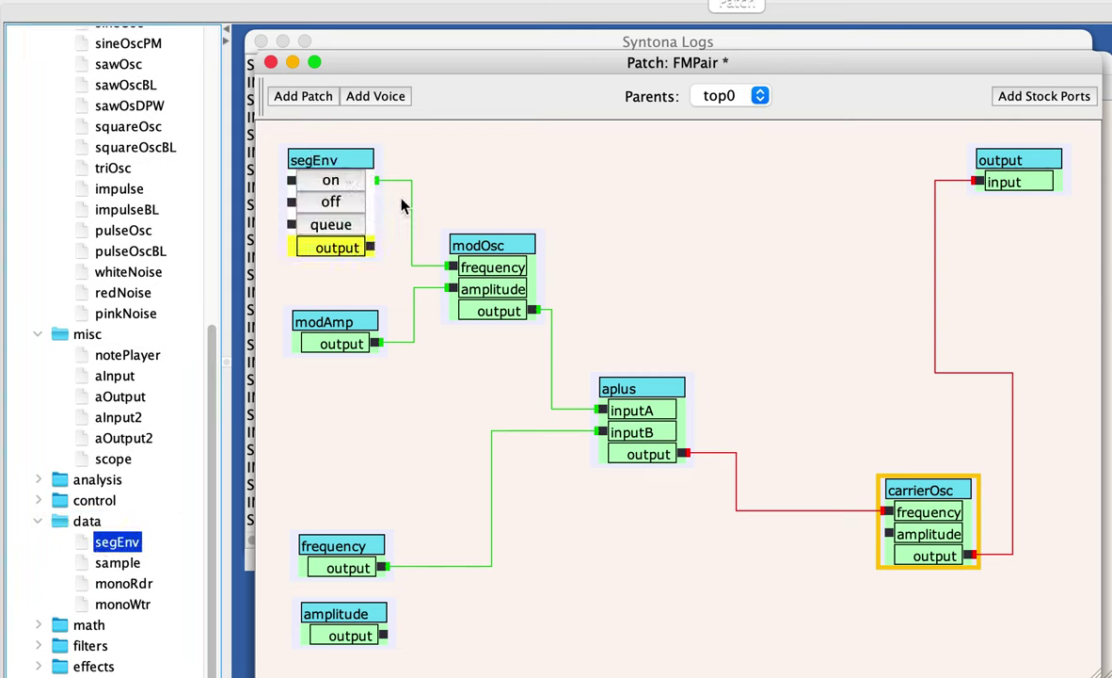
left_click_drag(301, 154, 703, 510)
double_click(110, 584)
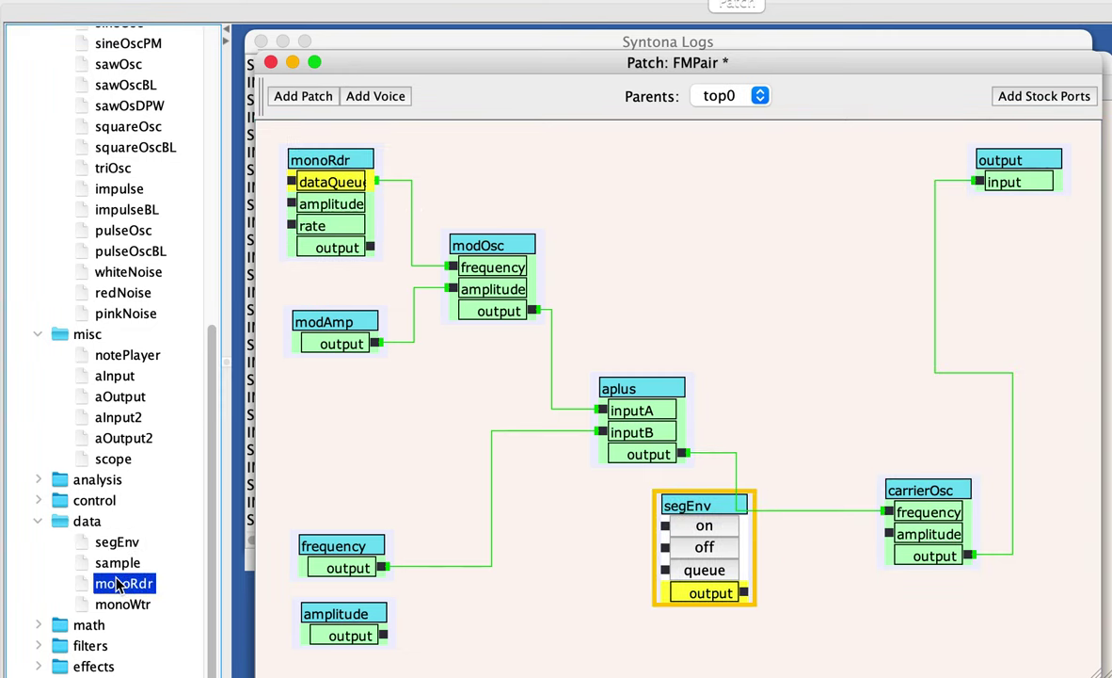
left_click_drag(330, 165, 550, 511)
left_click(828, 569)
left_click_drag(767, 543, 591, 249)
double_click(572, 505)
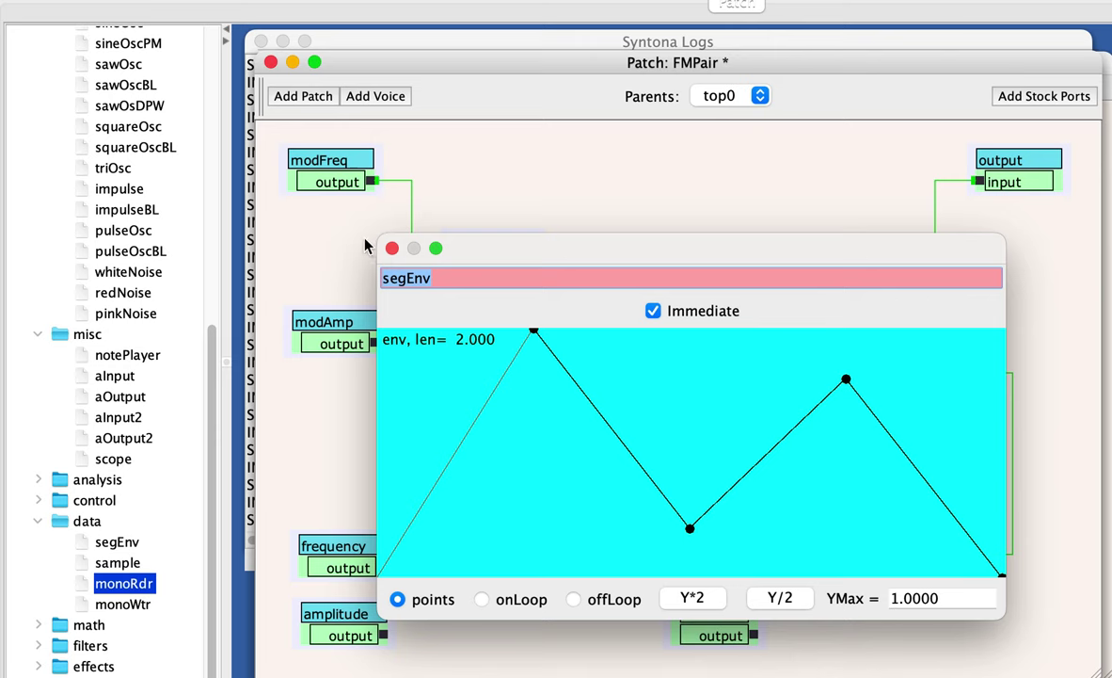
Close the envelope editor and connect segEnv's output to monoRdr's dataQueue.
left_click(391, 250)
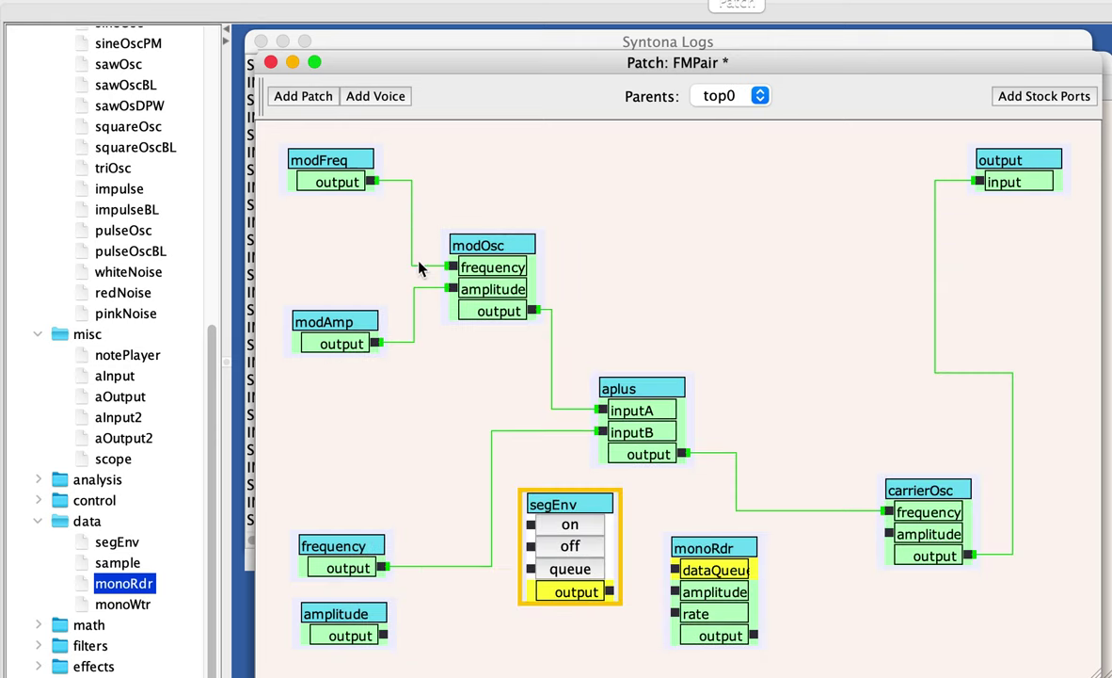
left_click(683, 514)
left_click_drag(609, 595, 713, 572)
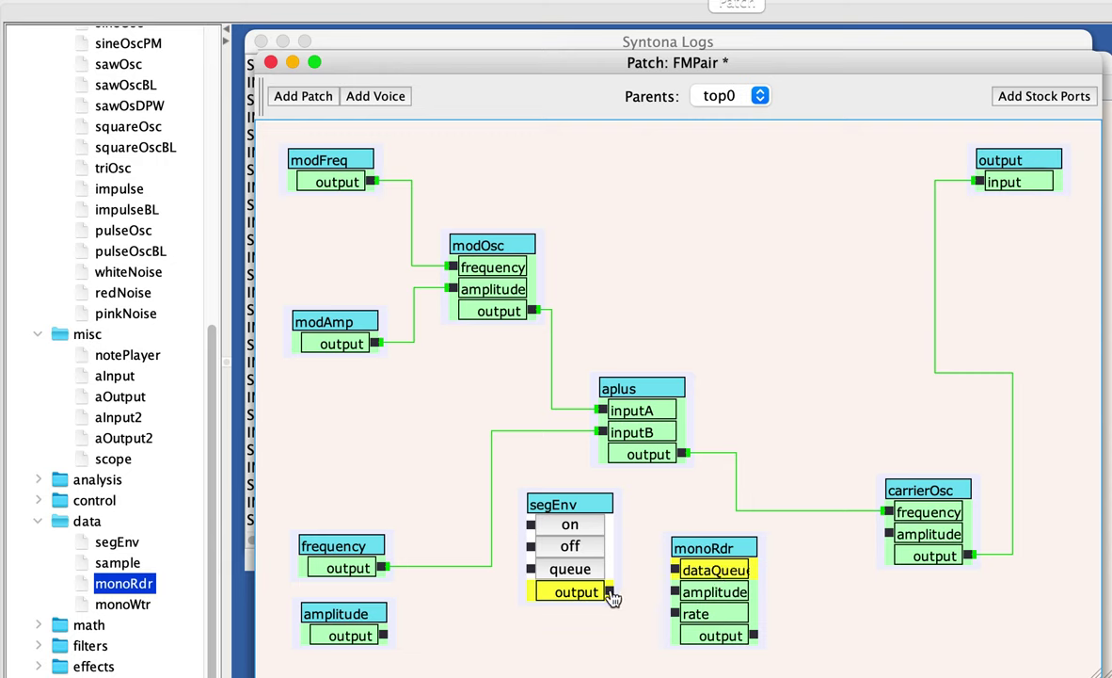
left_click_drag(656, 593, 718, 565)
Connect the amplitude input to monoRdr's amplitude, then nudge segEnv and monoRdr into place.
mouse_move(690, 600)
mouse_move(745, 617)
left_click_drag(384, 637, 704, 599)
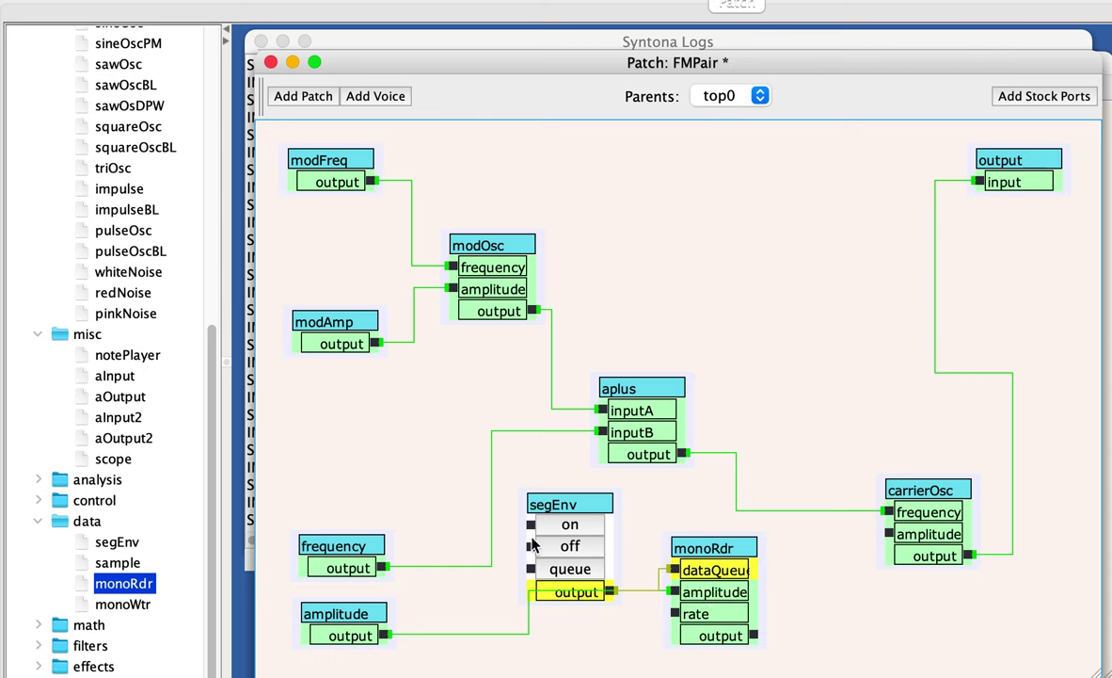
left_click_drag(555, 508, 540, 493)
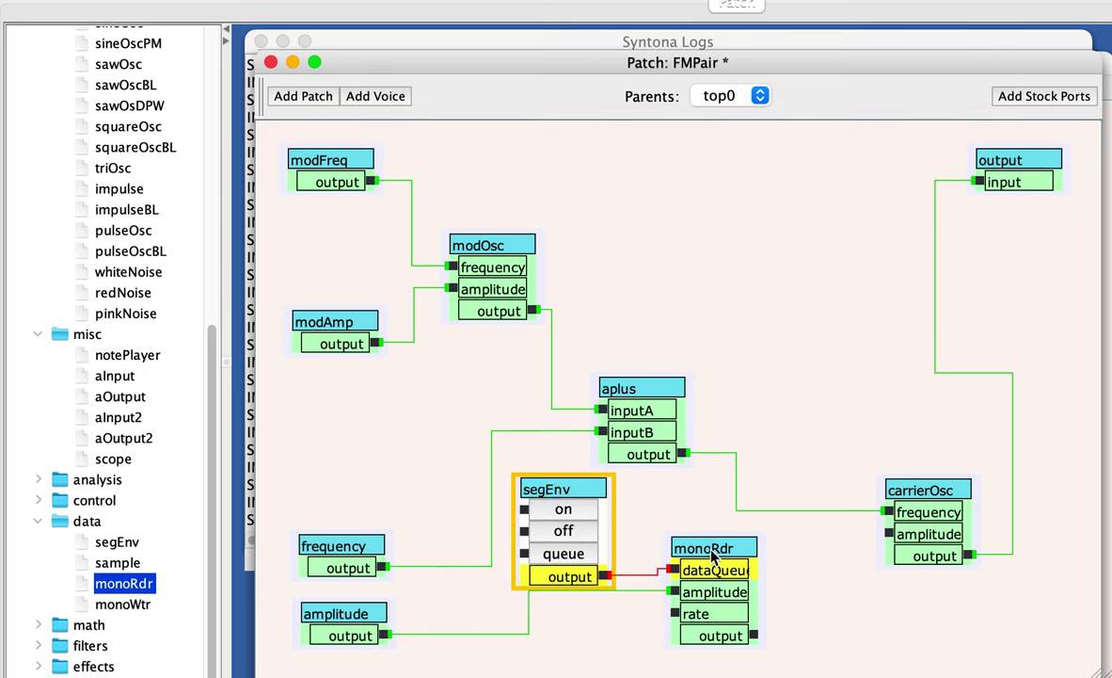
left_click_drag(712, 557, 725, 571)
left_click(680, 538)
In segEnv's editor with points mode on, delete the second peak and pull down a decay breakpoint.
double_click(574, 490)
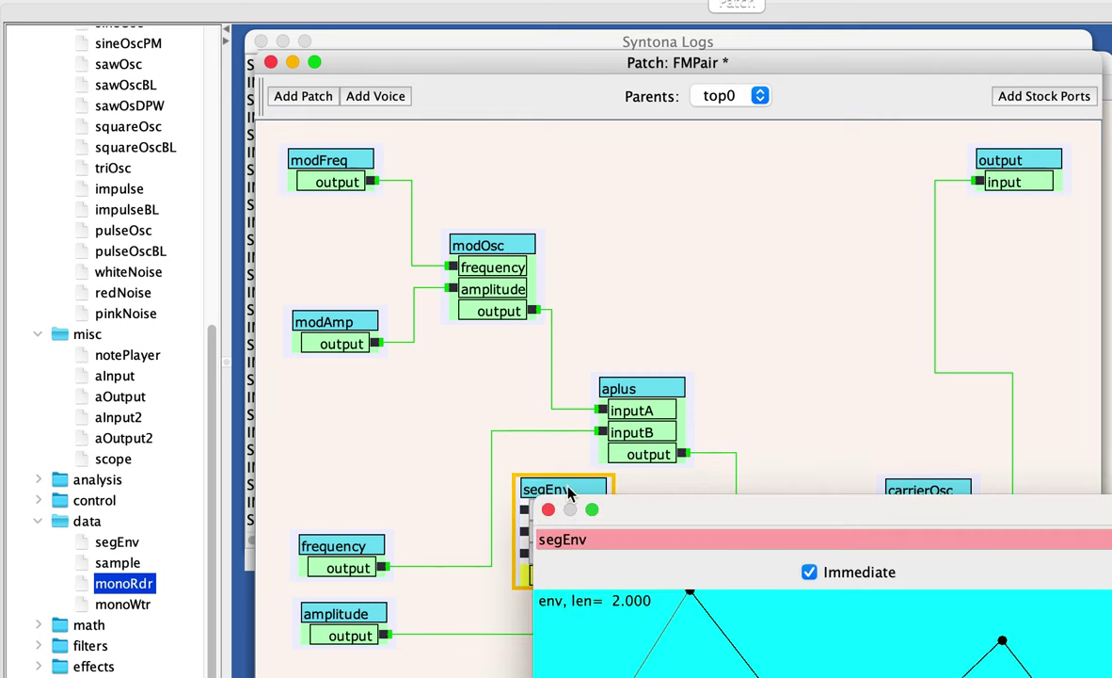
left_click_drag(633, 513, 441, 163)
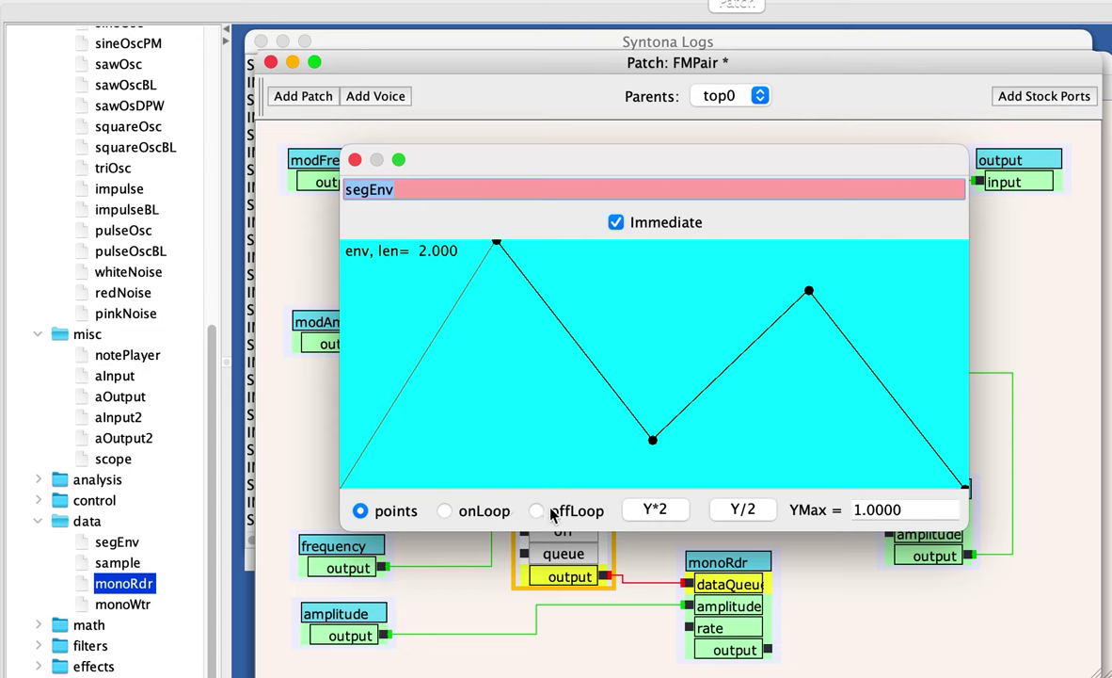
left_click(461, 512)
left_click(395, 511)
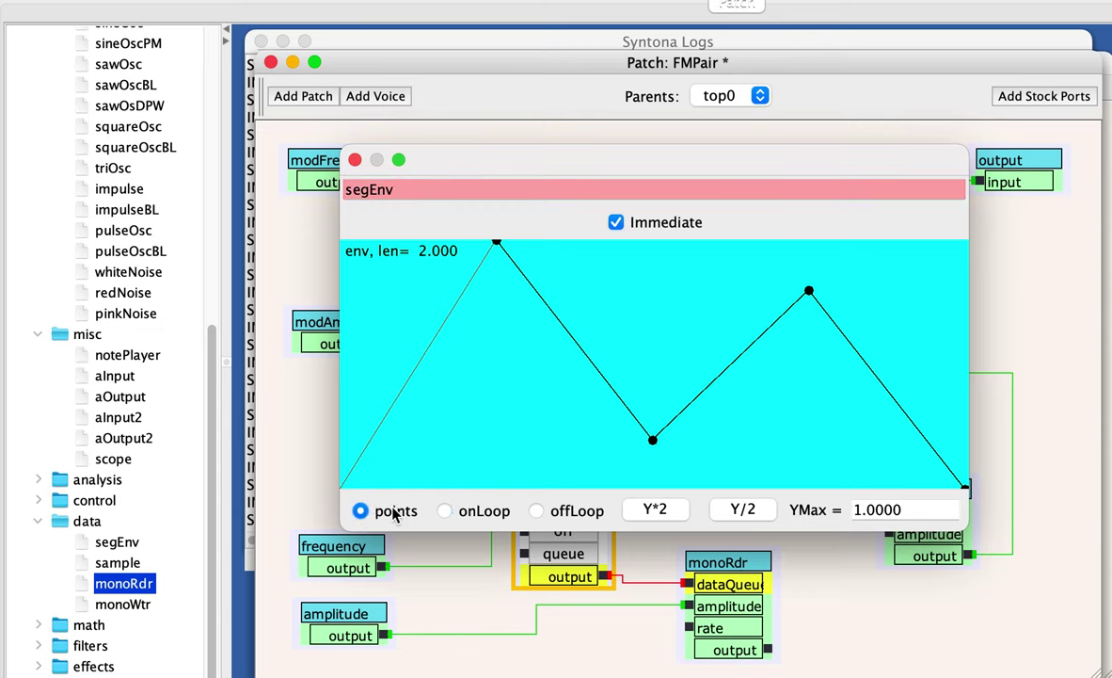
left_click(808, 291)
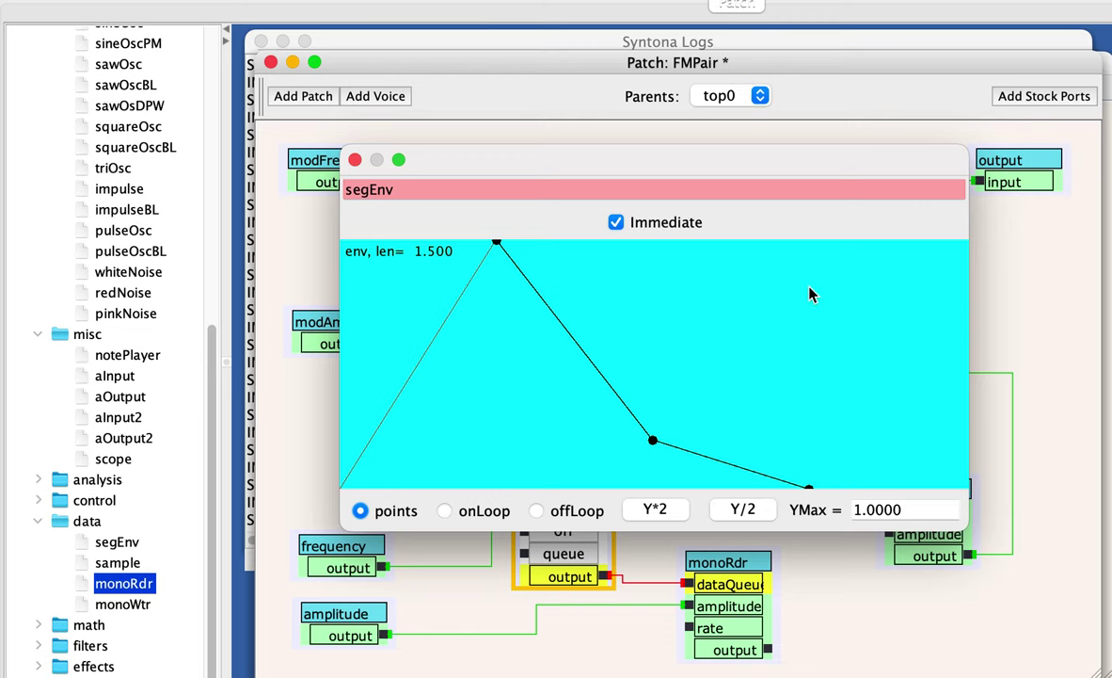
left_click(615, 444)
left_click_drag(650, 442, 656, 458)
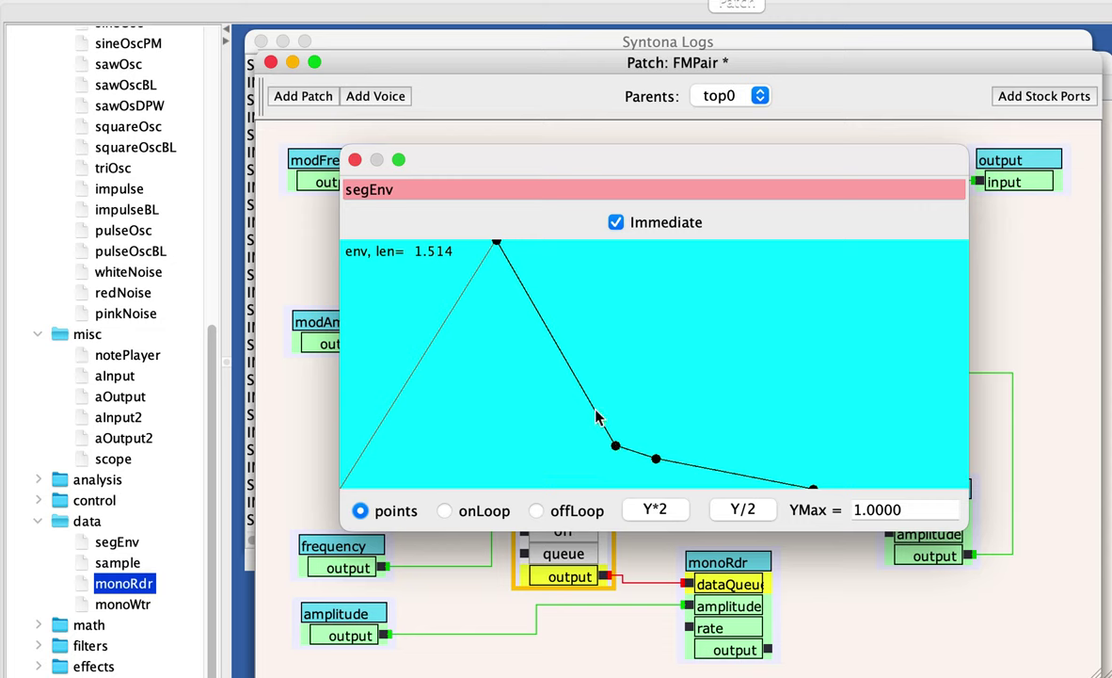
Remove extra decay breakpoints, move the peak earlier, and shorten the envelope to length 0.434.
left_click(596, 411)
right_click(597, 412)
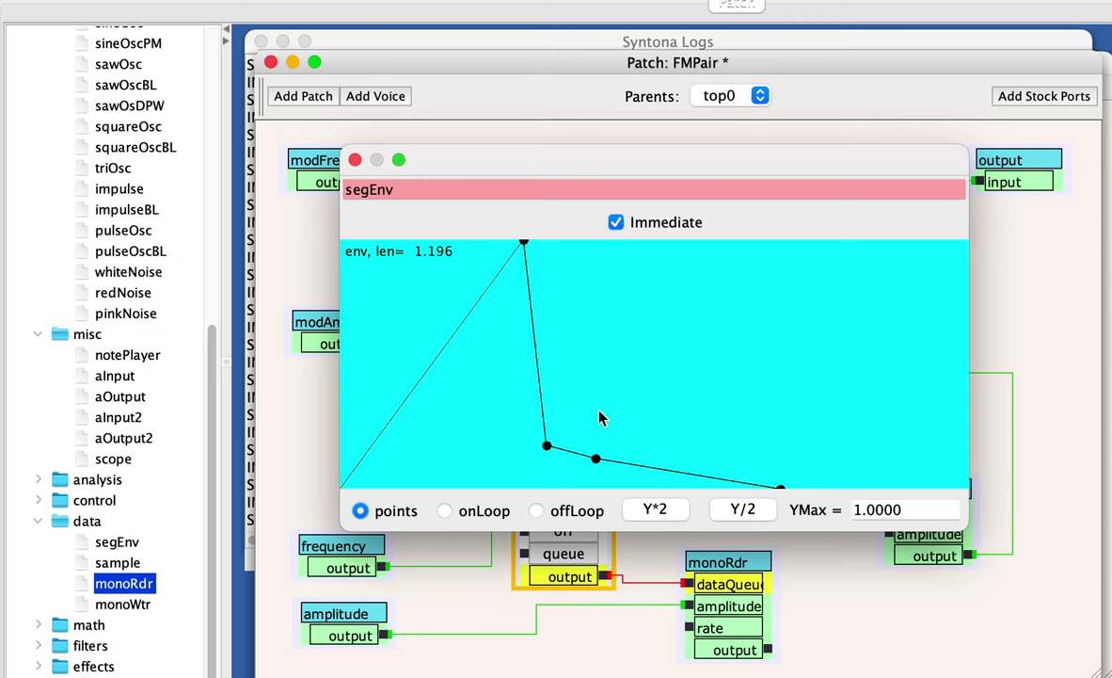
right_click(596, 459)
left_click_drag(549, 242, 421, 232)
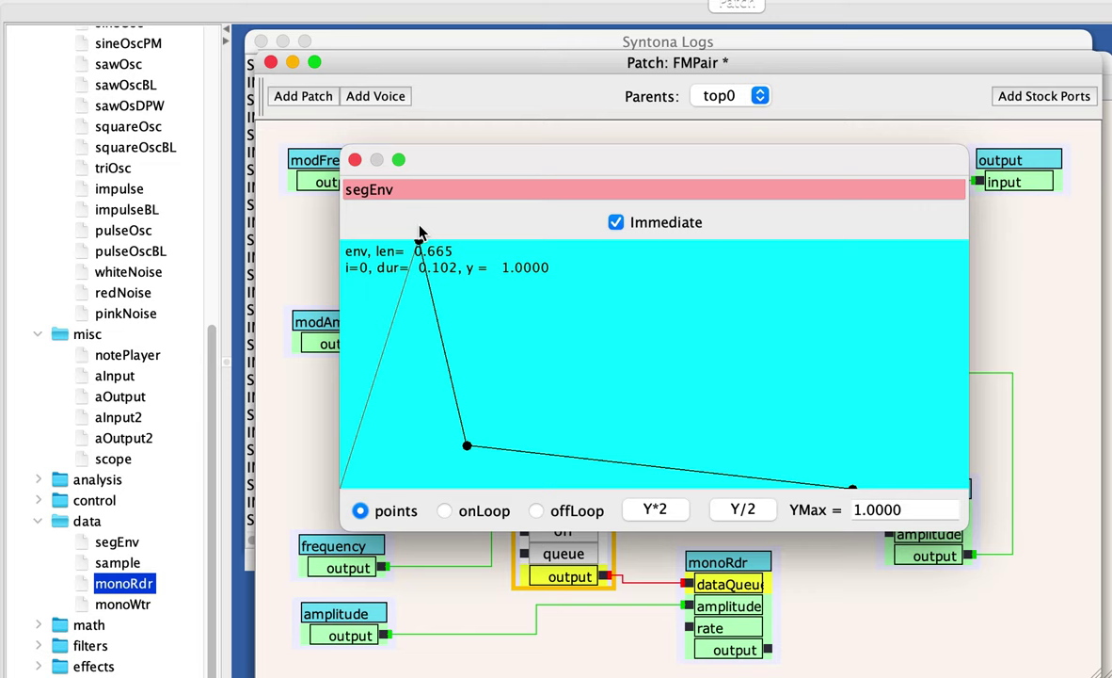
left_click_drag(420, 233, 420, 234)
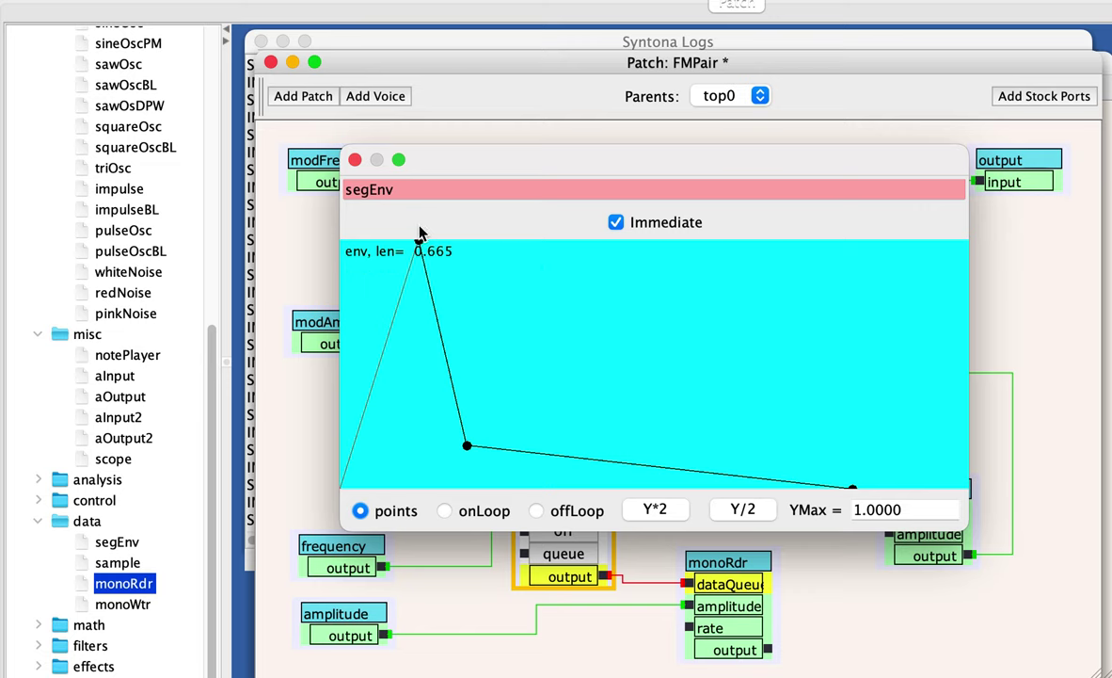
left_click_drag(465, 446, 482, 369)
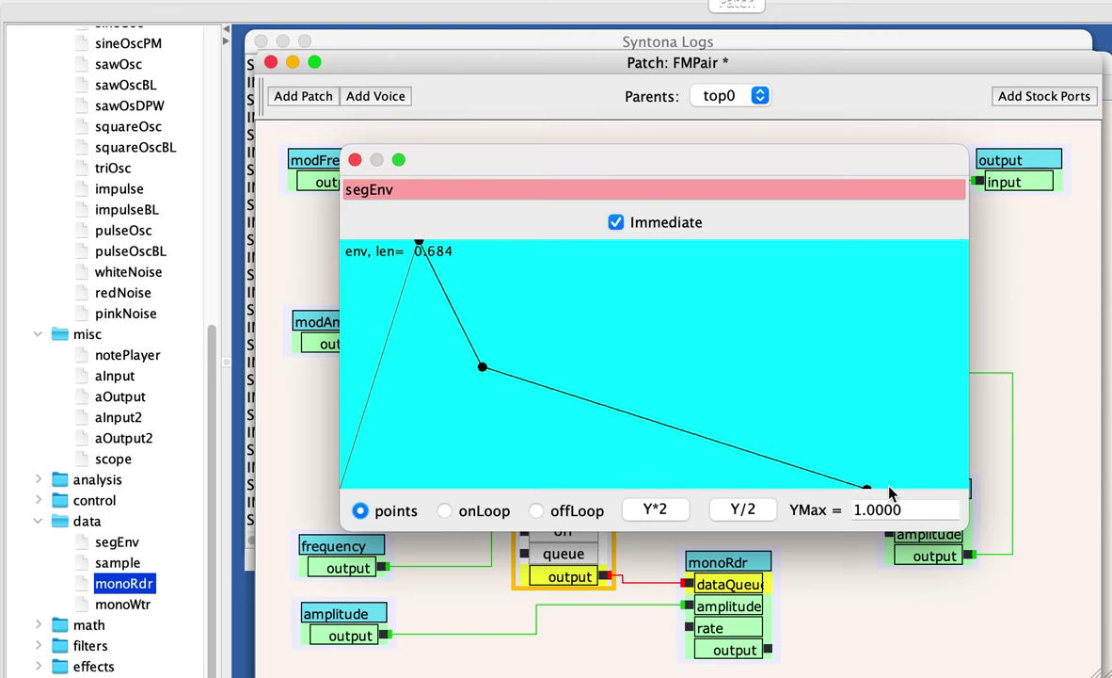
left_click_drag(867, 487, 903, 518)
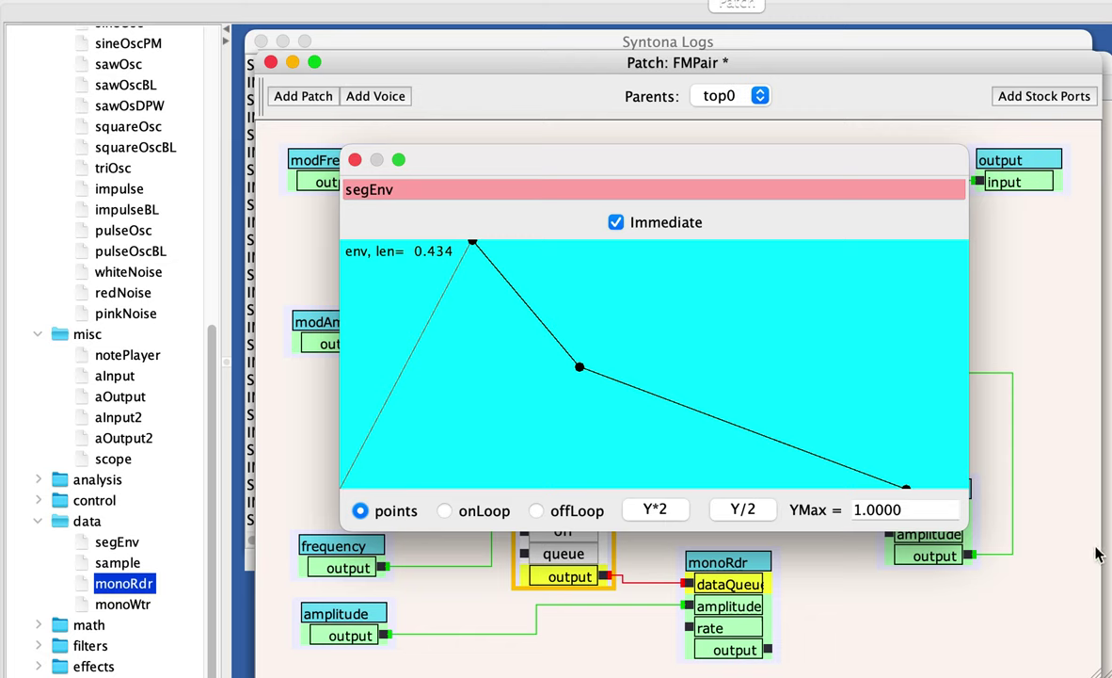
With onLoop selected, mark the loop region at the envelope's middle decay breakpoint.
left_click(470, 512)
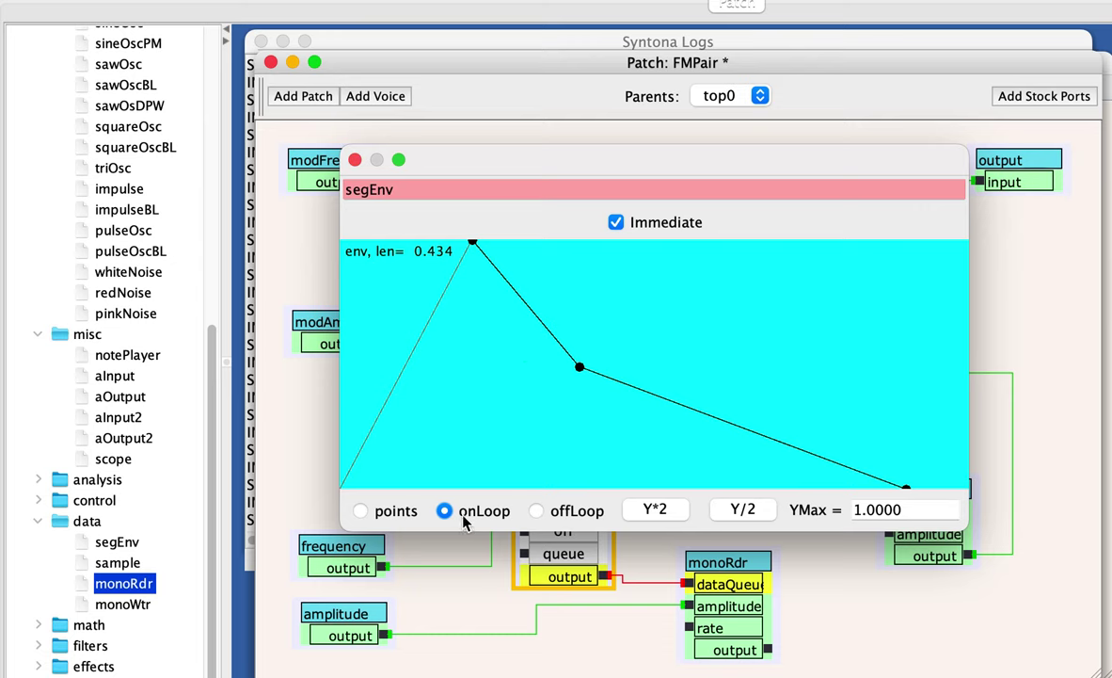
left_click_drag(562, 412, 617, 408)
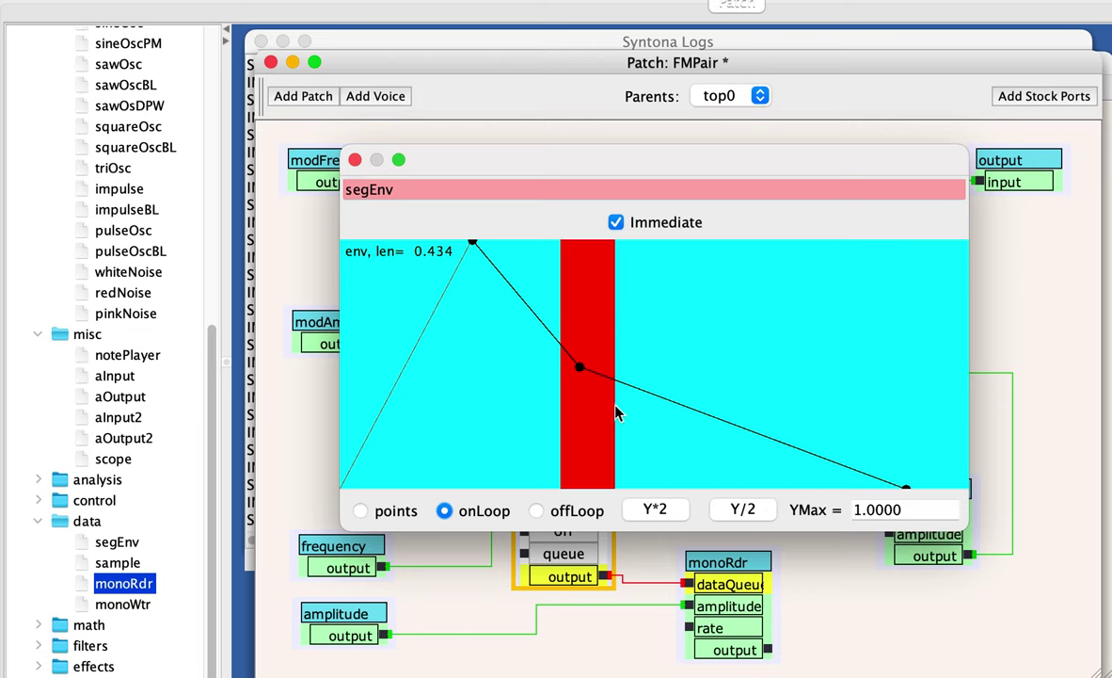
left_click_drag(616, 412, 617, 412)
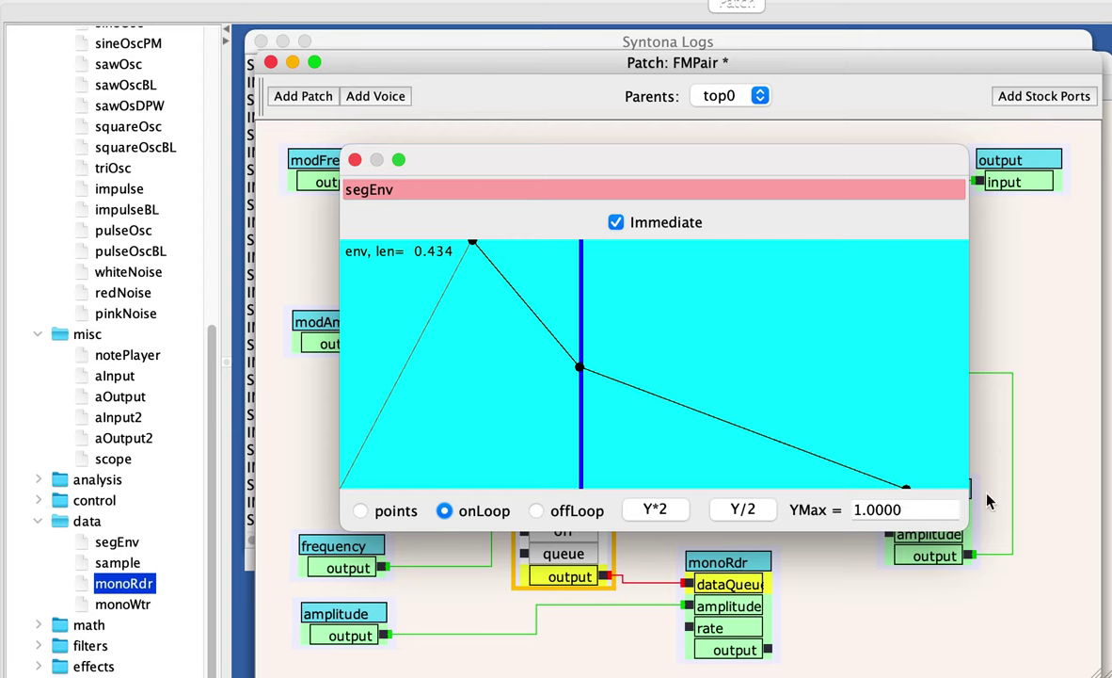
Feed monoRdr into carrierOsc's amplitude, then in top0 wire FMPair to lineOut input0 and input1.
left_click(356, 162)
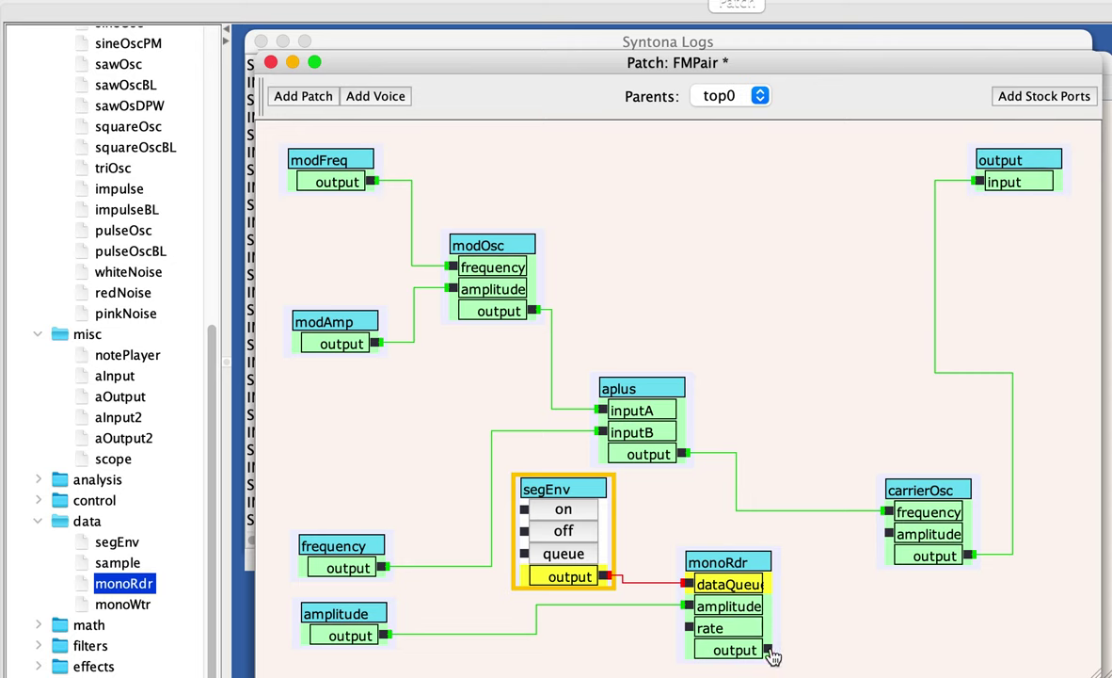
left_click_drag(769, 650, 896, 534)
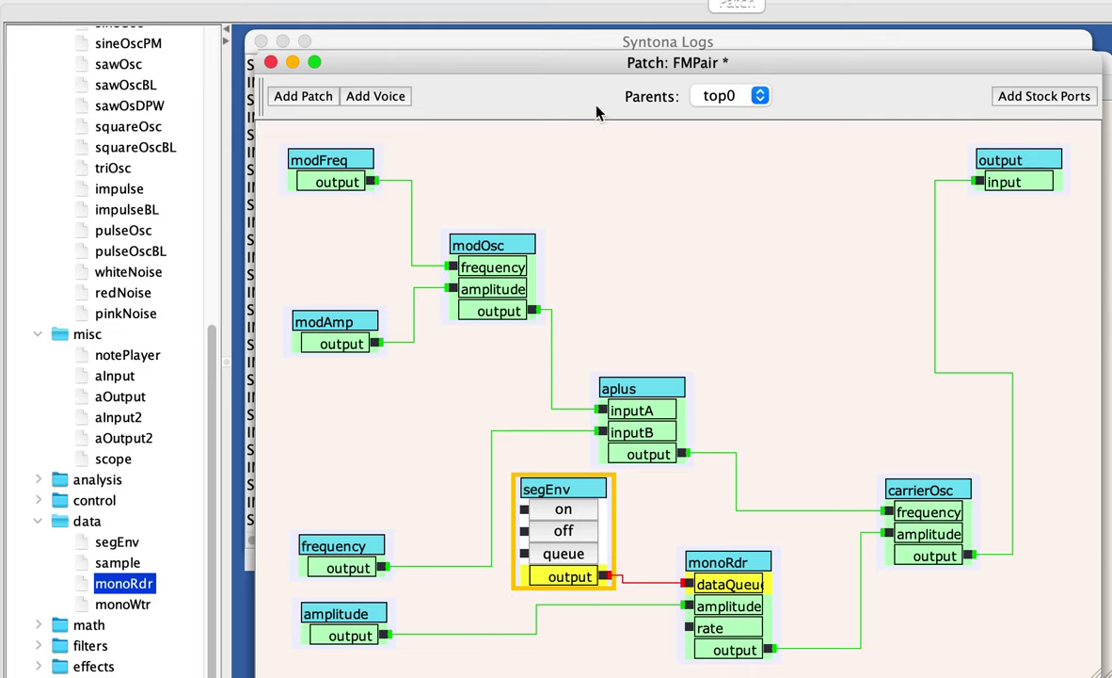
left_click(712, 95)
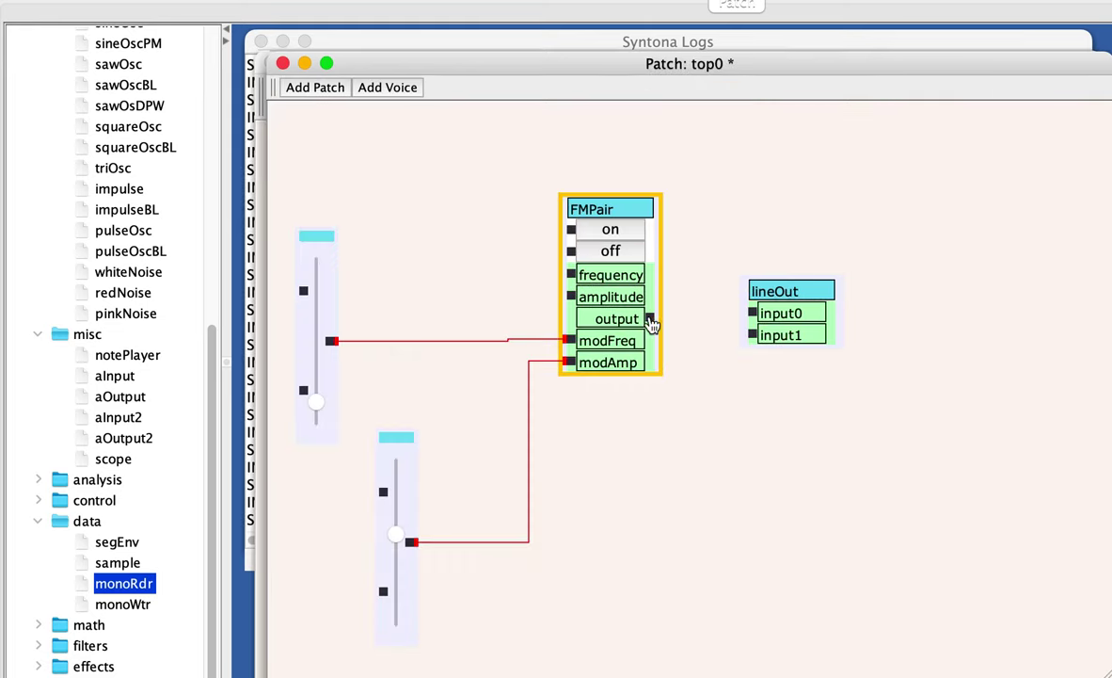
left_click_drag(650, 320, 764, 313)
left_click_drag(652, 323, 770, 332)
Inside FMPair, shift aplus and modOsc right and add segEnv2 and monoRdr2 below modAmp.
double_click(621, 213)
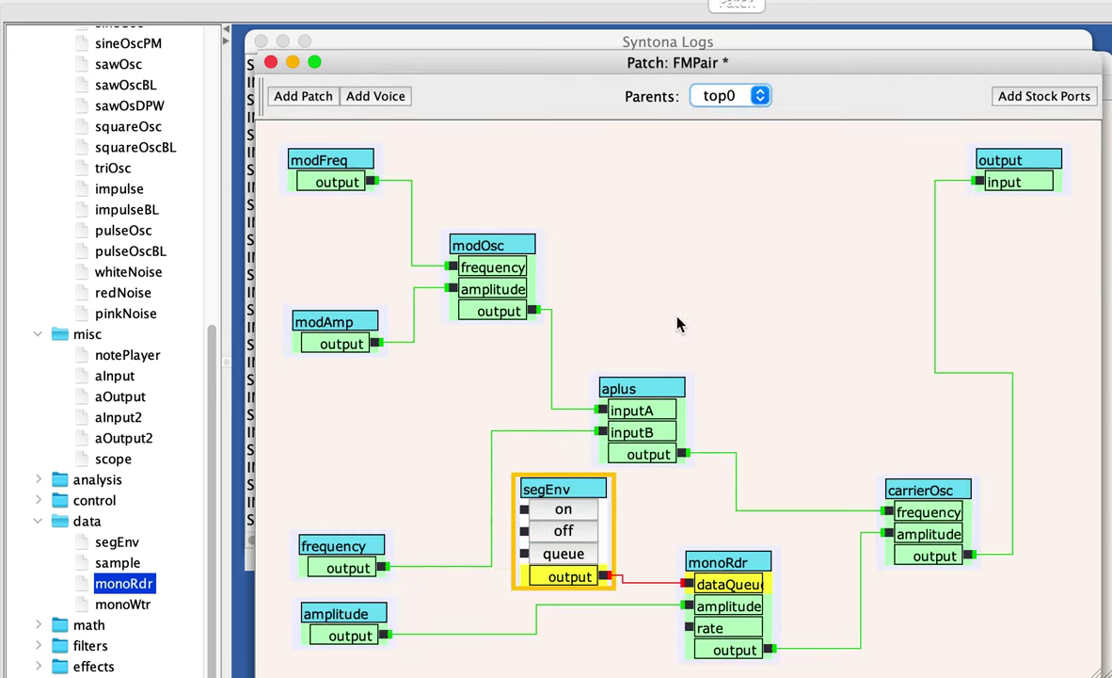
left_click_drag(666, 386, 740, 388)
left_click_drag(508, 244, 712, 246)
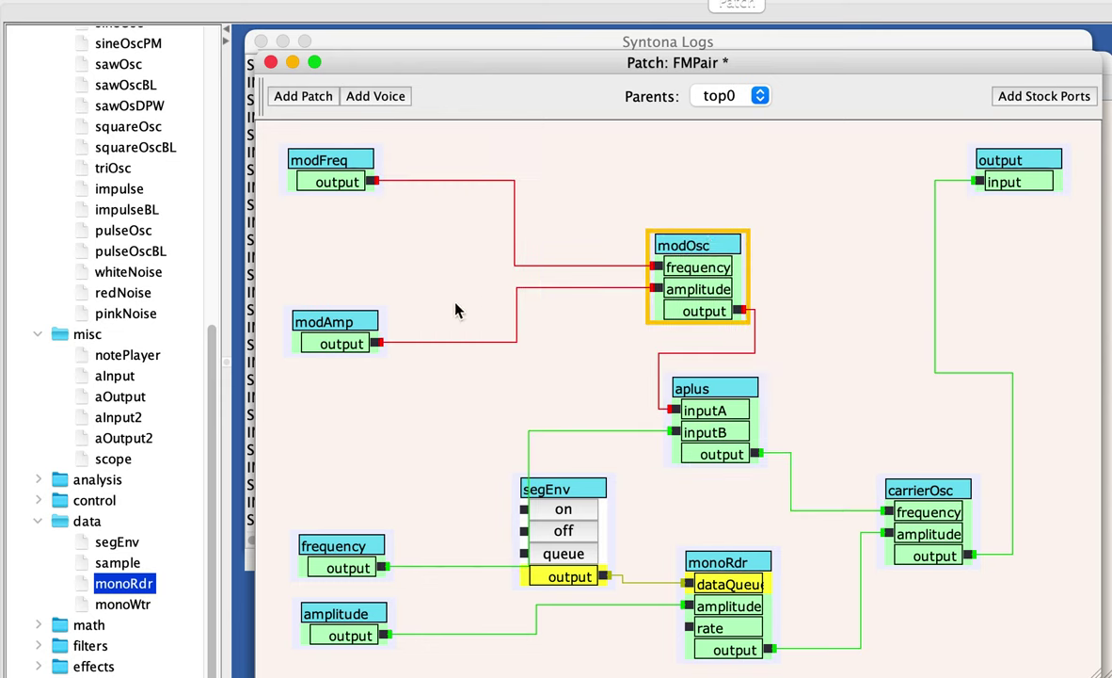
left_click(125, 542)
double_click(126, 542)
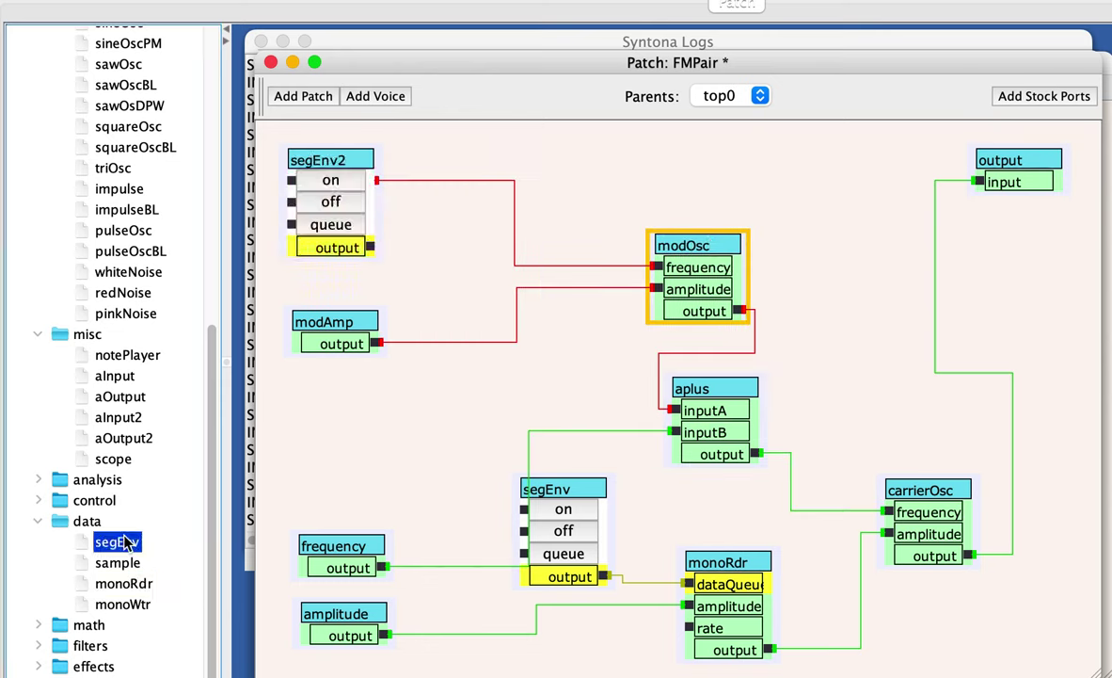
double_click(125, 584)
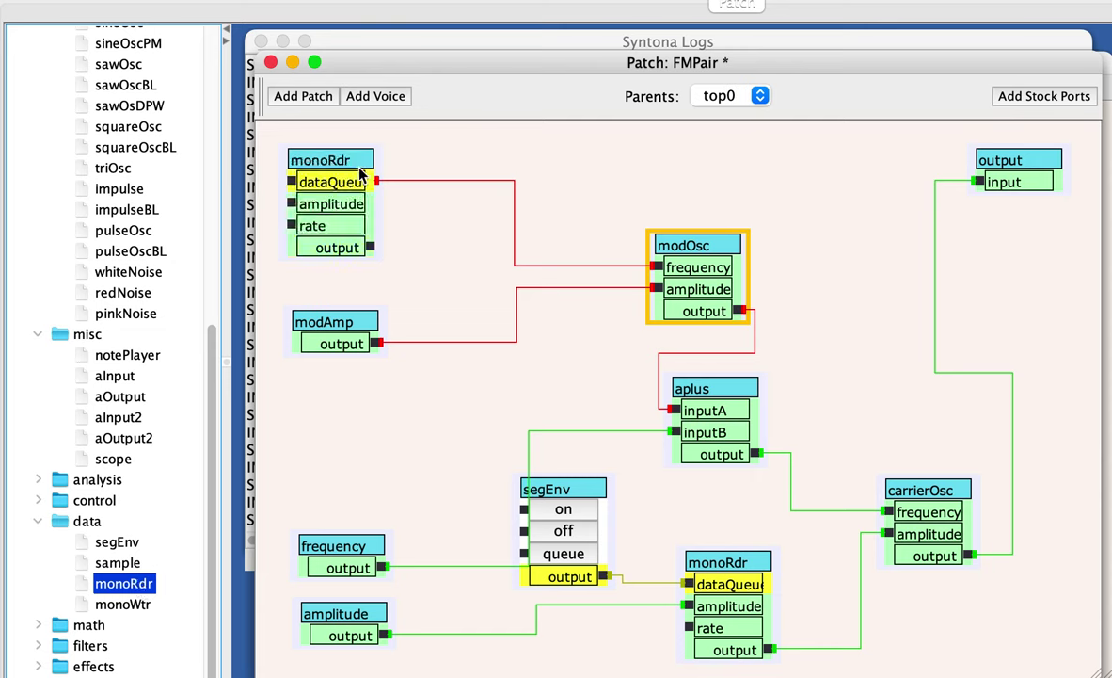
left_click_drag(371, 173, 521, 222)
left_click_drag(312, 158, 354, 385)
left_click_drag(467, 217, 444, 375)
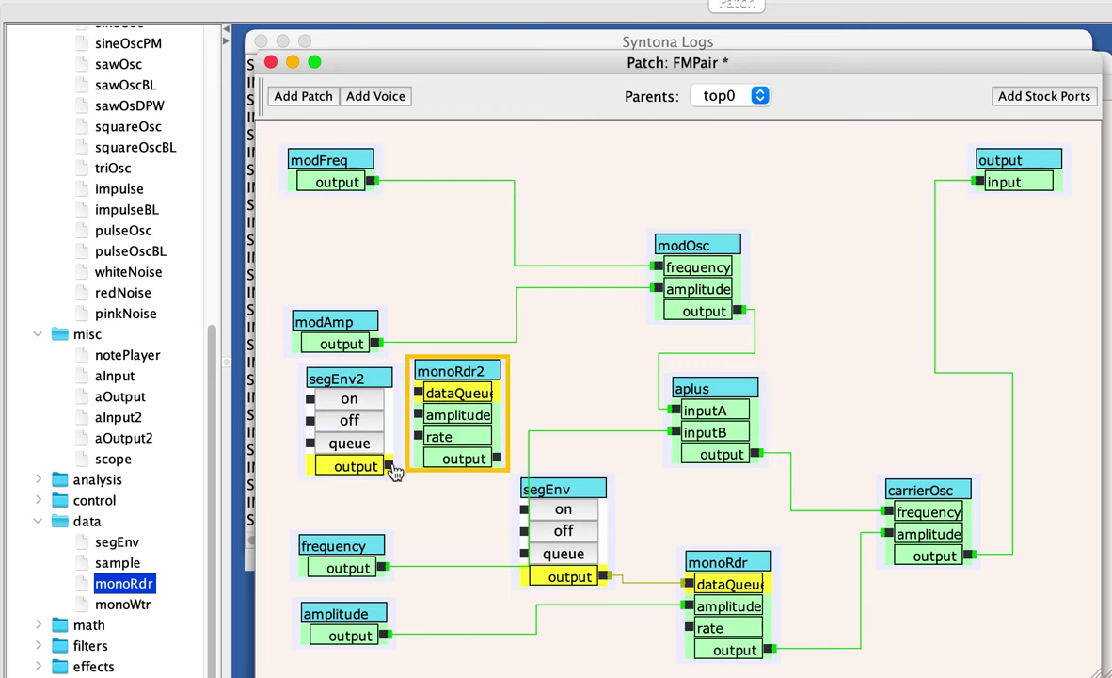
Wire segEnv2 to monoRdr2's dataQueue, monoRdr2 to modOsc's amplitude, and modAmp to monoRdr2's amplitude.
left_click_drag(389, 465, 428, 395)
left_click_drag(499, 459, 527, 372)
left_click(519, 288)
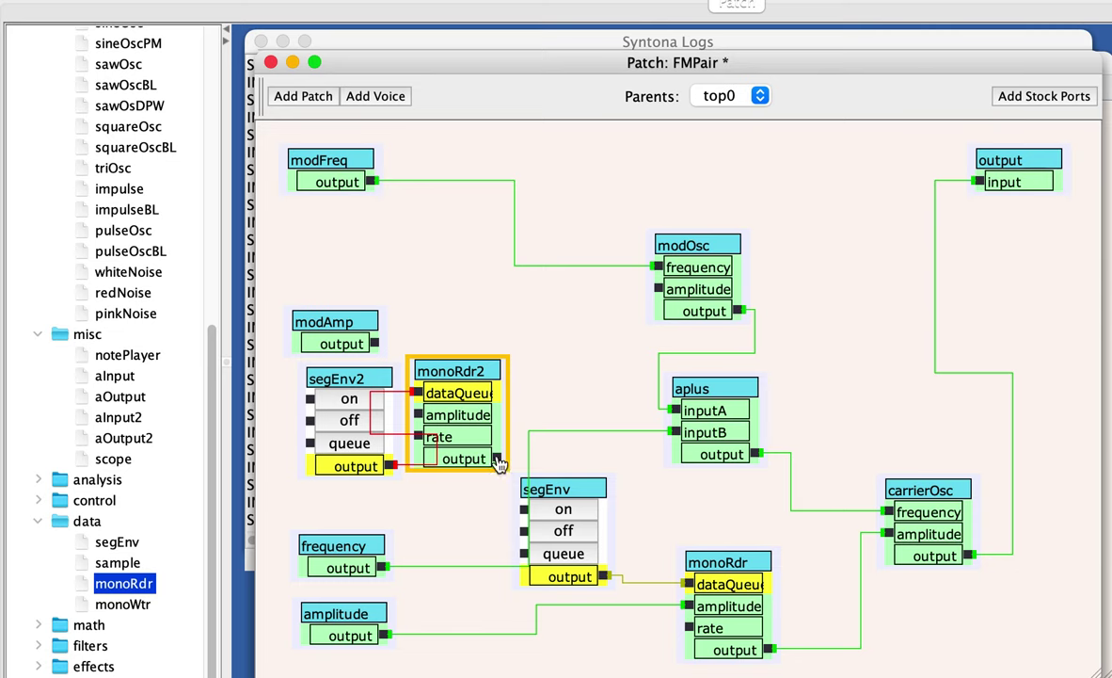
left_click_drag(498, 460, 656, 288)
left_click_drag(476, 375, 549, 335)
left_click_drag(363, 319, 351, 260)
left_click_drag(334, 378, 374, 337)
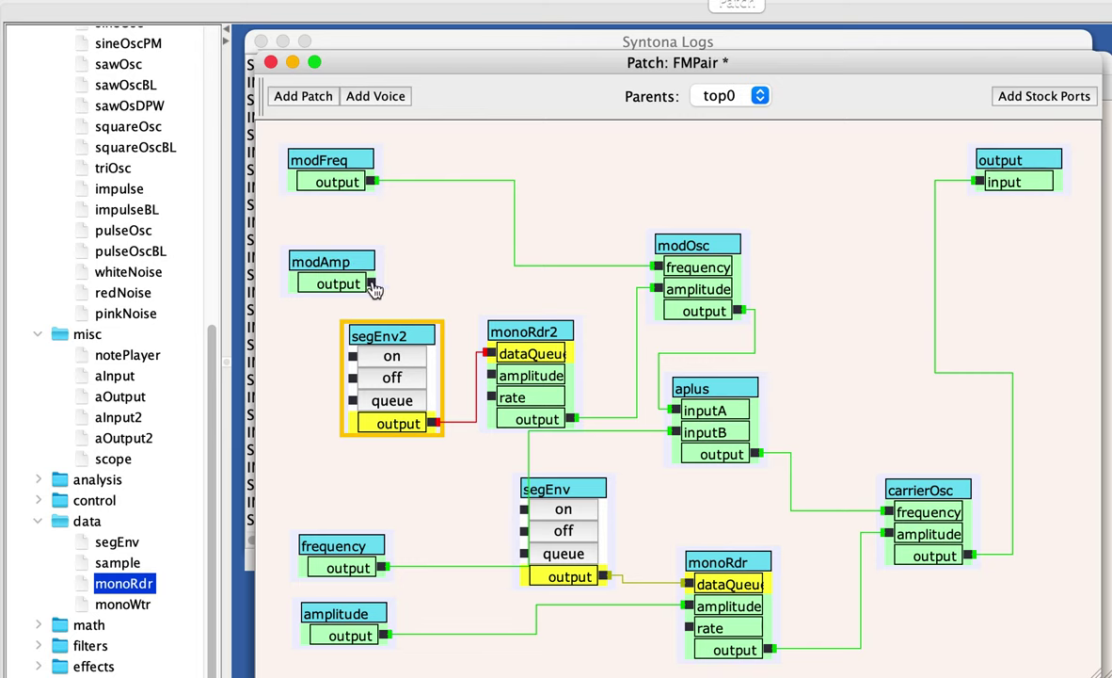
left_click_drag(372, 283, 491, 375)
Add two breakpoints to segEnv2, lower the second peak, move the top peak earlier, and loop over the dip.
double_click(373, 344)
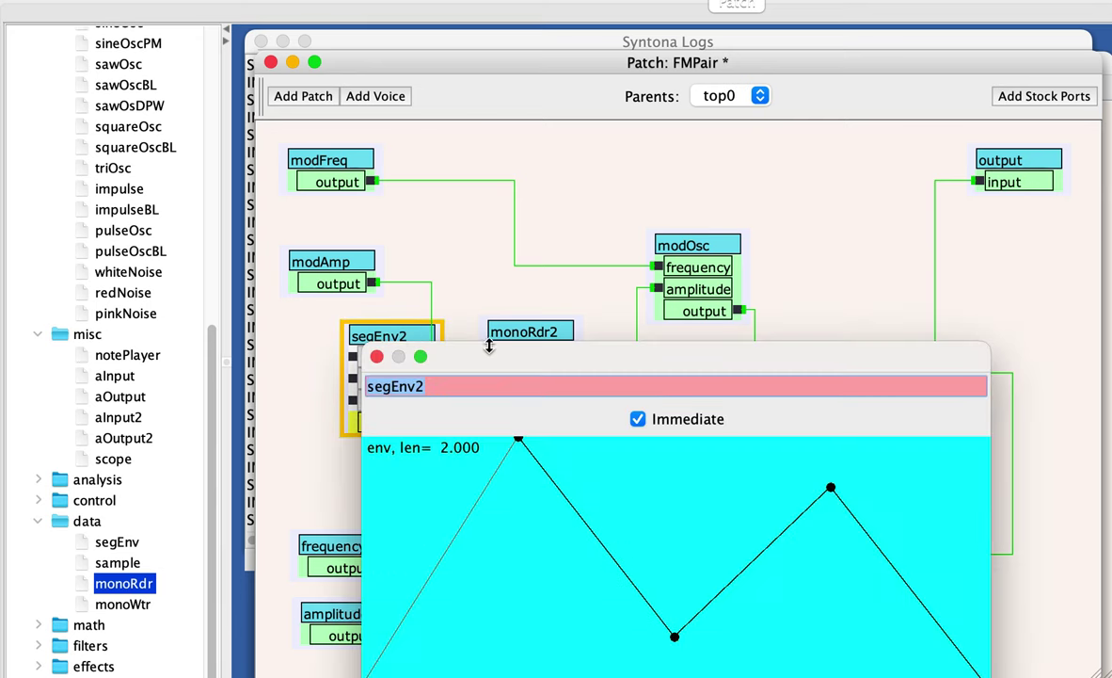
left_click_drag(492, 351, 412, 166)
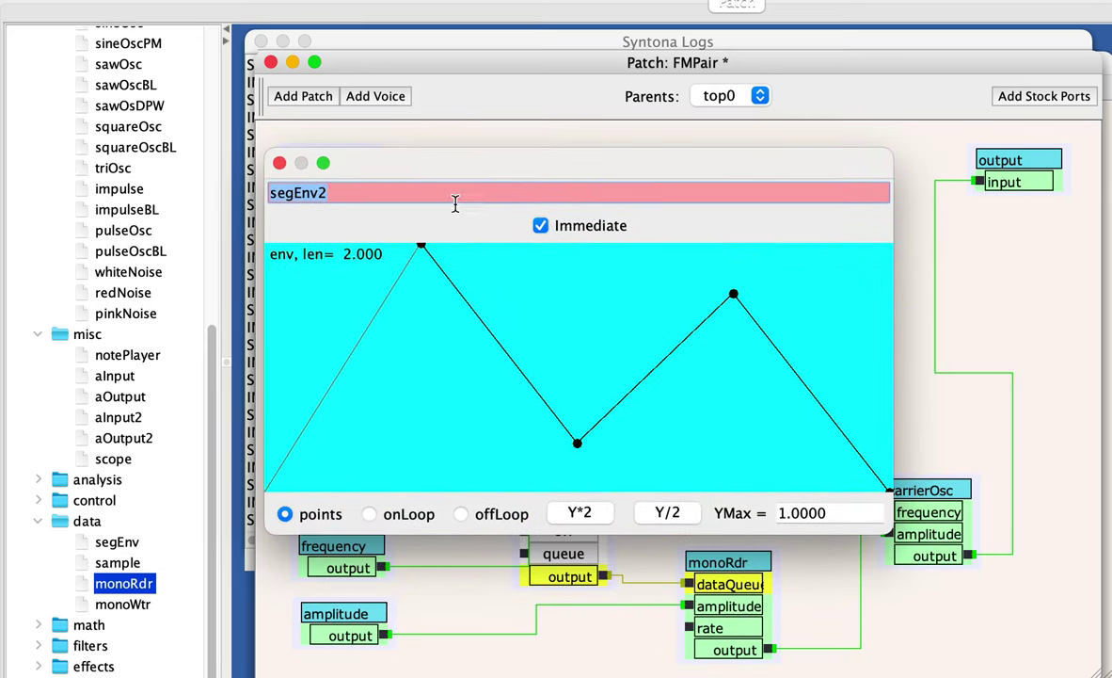
left_click(514, 361)
left_click(645, 382)
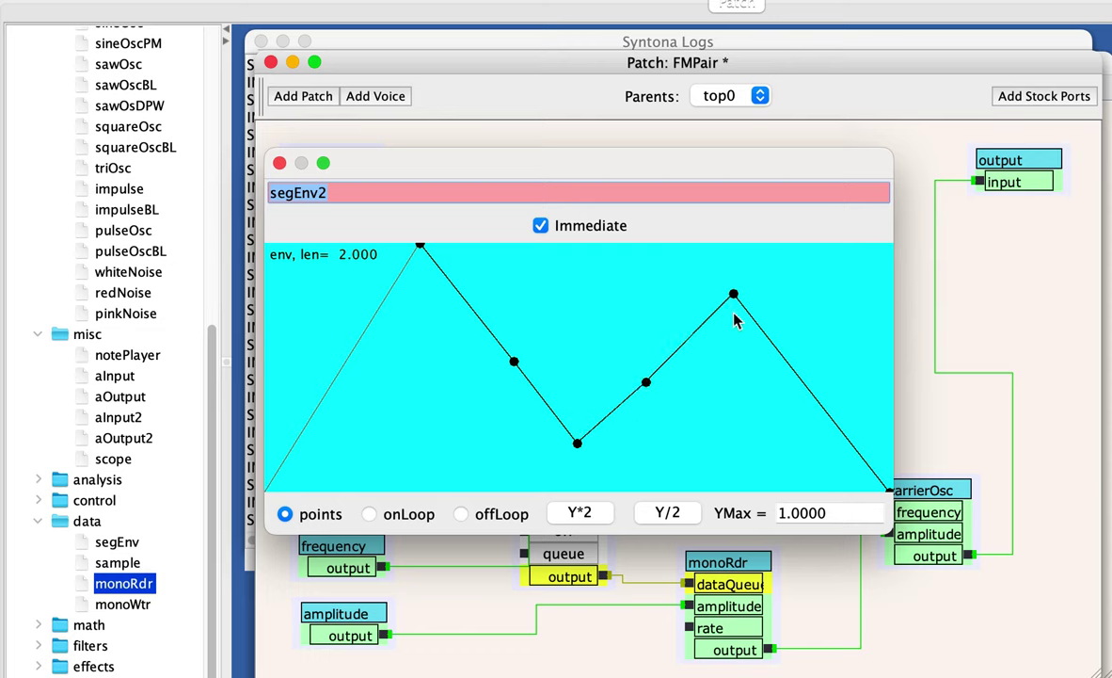
left_click_drag(734, 295, 740, 414)
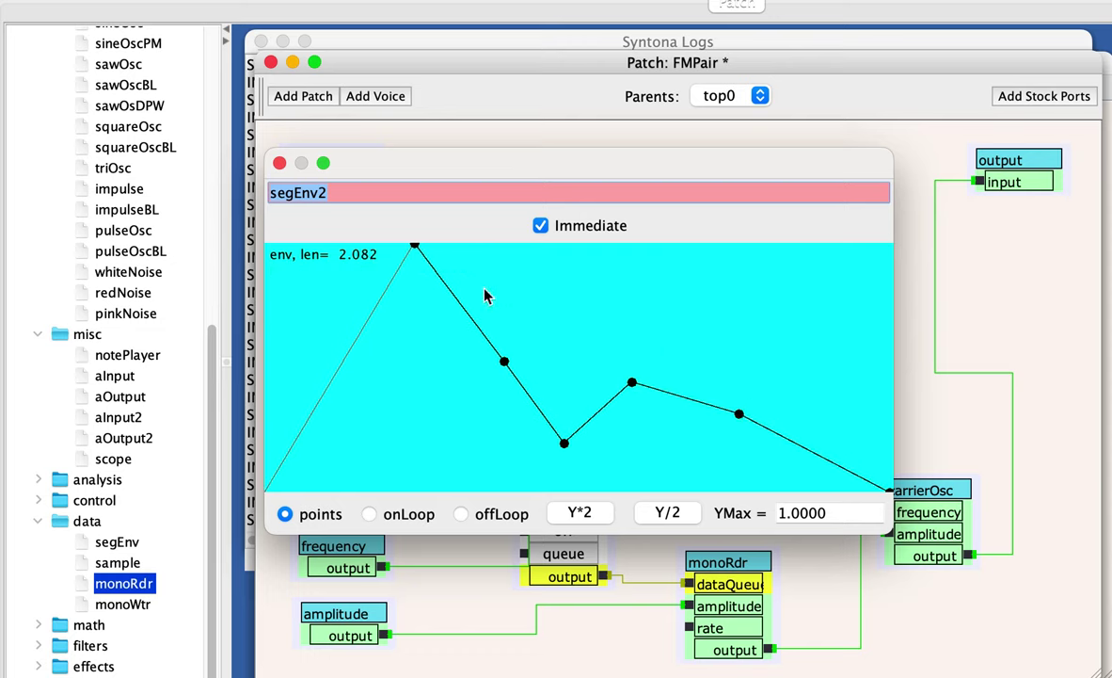
left_click_drag(411, 247, 336, 244)
left_click(369, 513)
left_click_drag(407, 405, 634, 443)
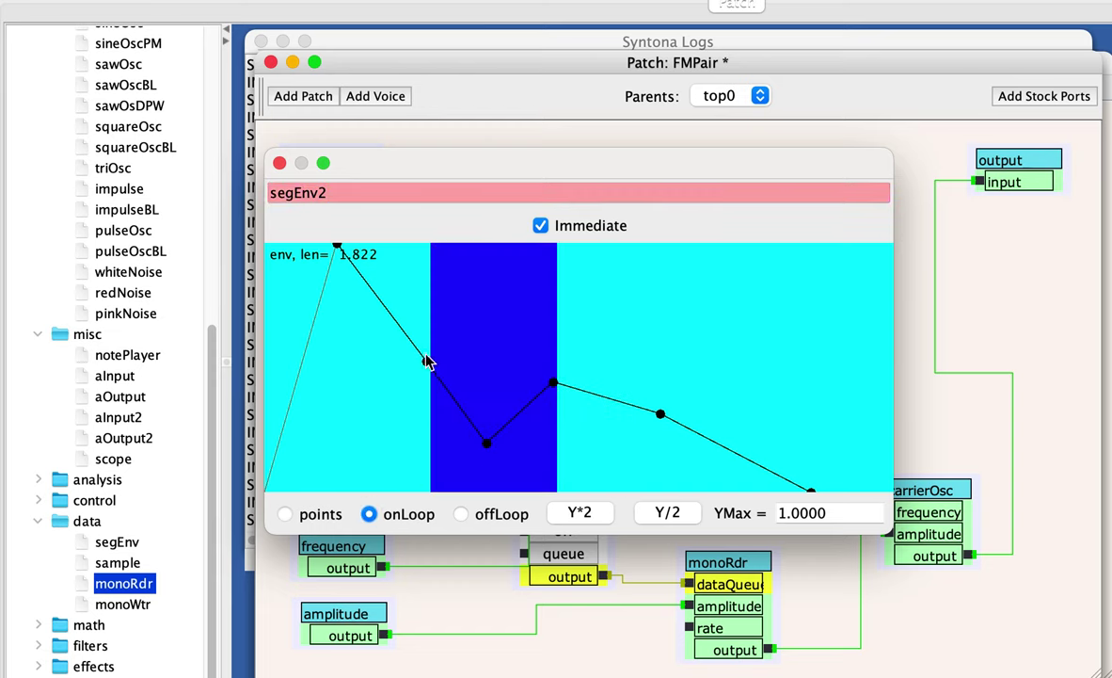
Close the segEnv2 editor, raise modAmp slightly and shift segEnv2 about 48 px left.
left_click(279, 163)
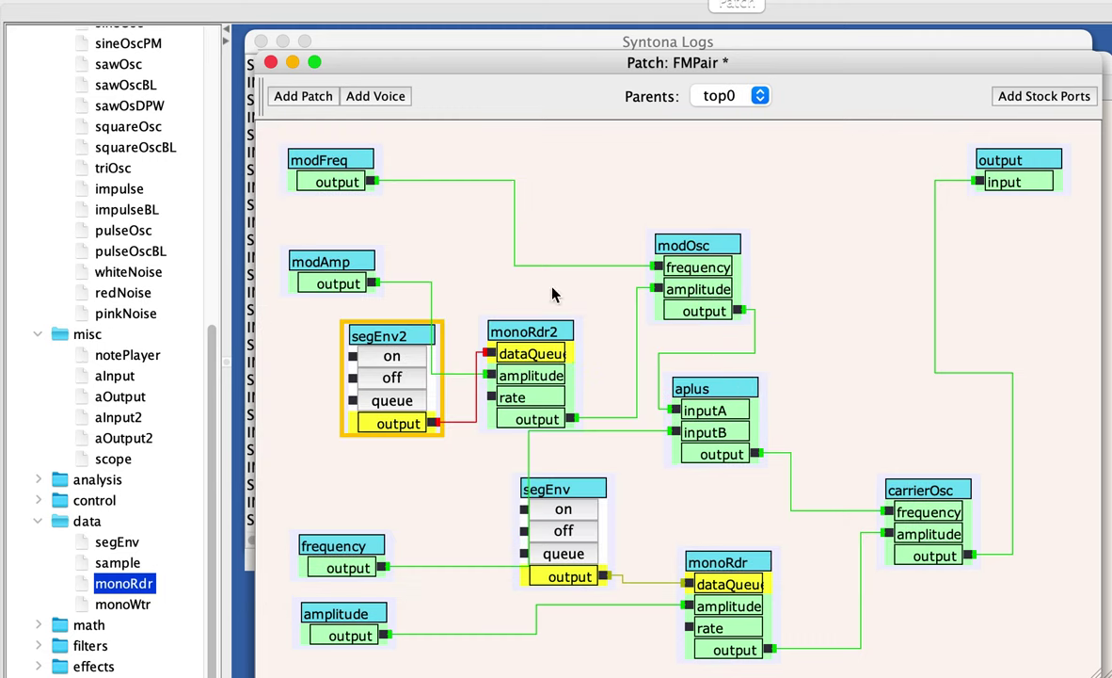
left_click(318, 263)
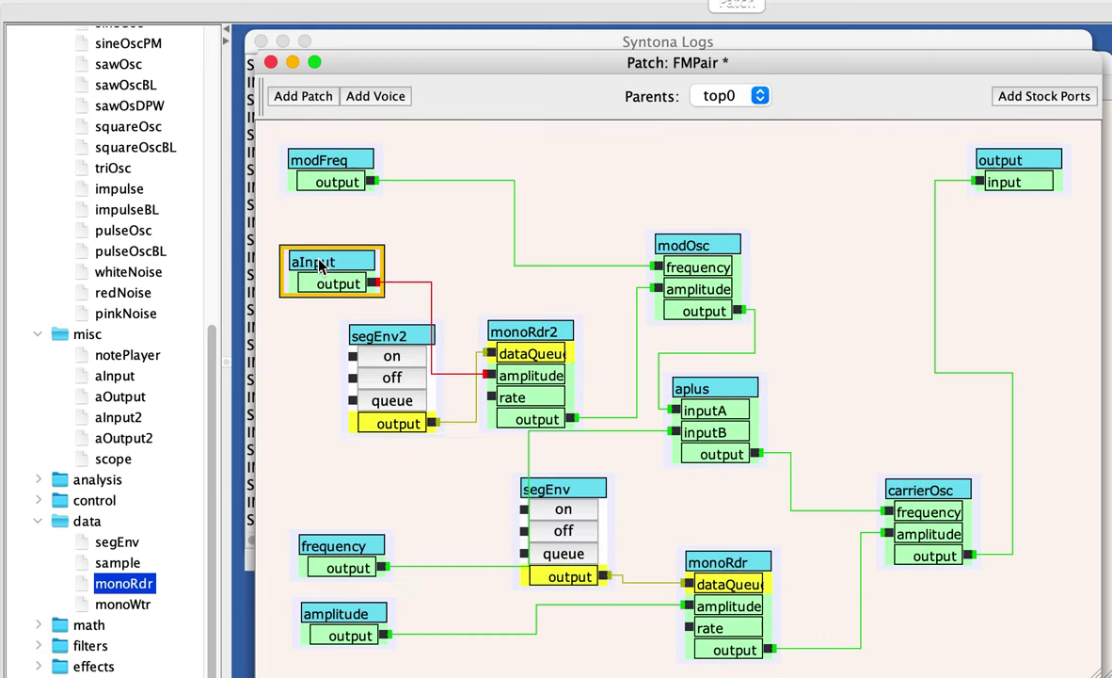
left_click_drag(318, 263, 318, 236)
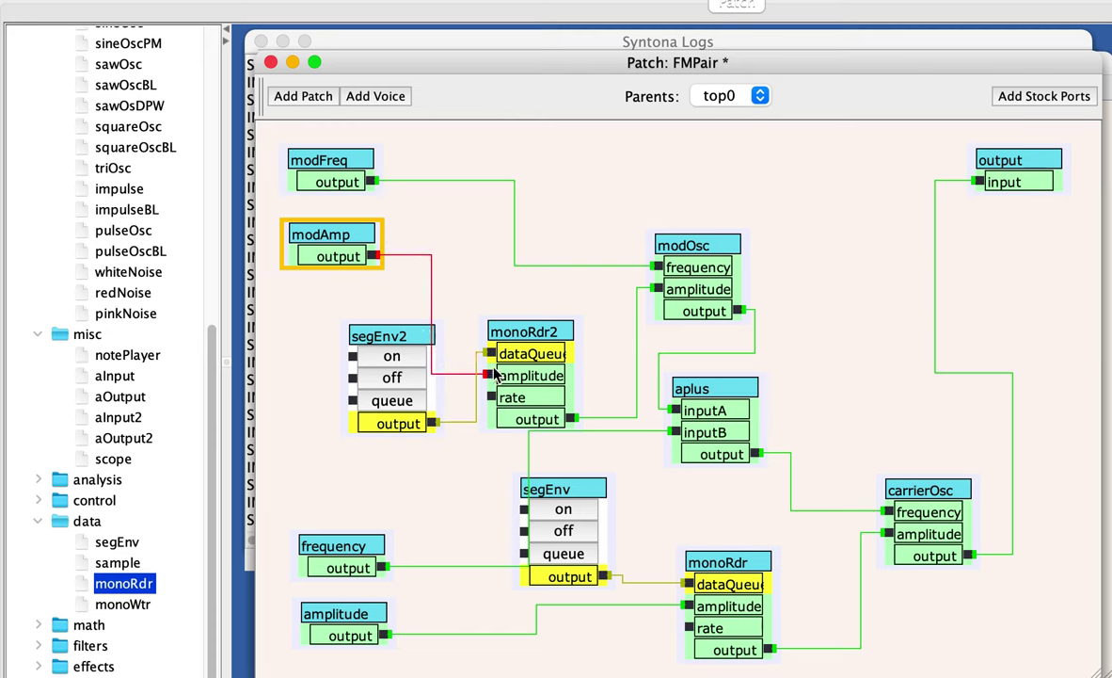
left_click(552, 345)
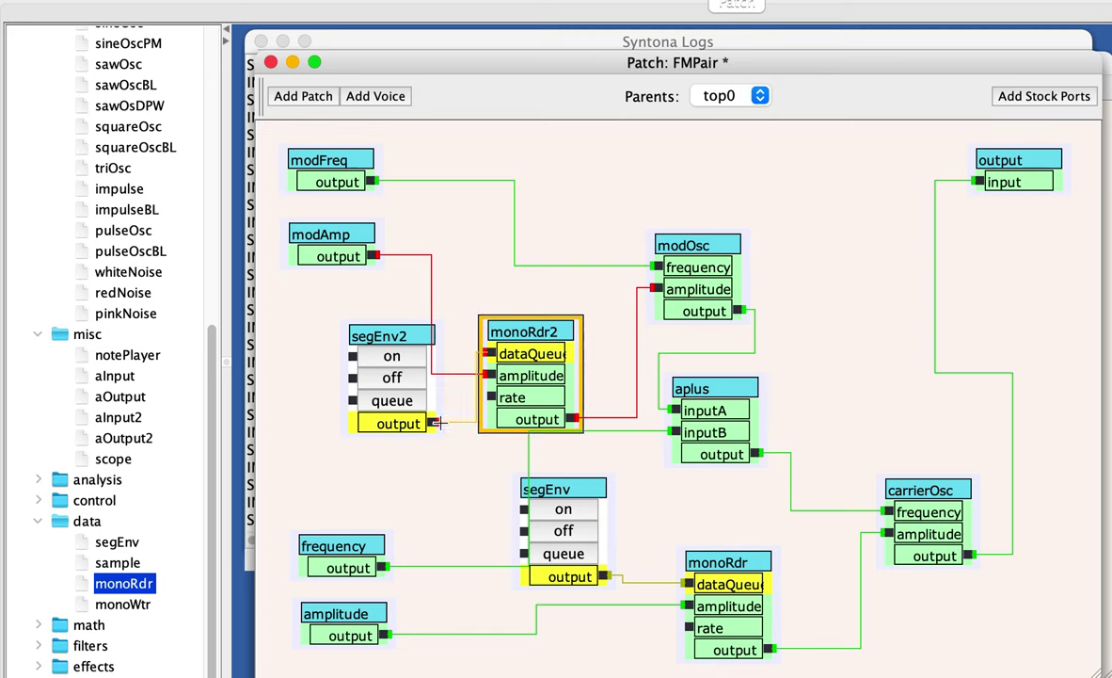
left_click(404, 338)
left_click_drag(404, 338, 359, 338)
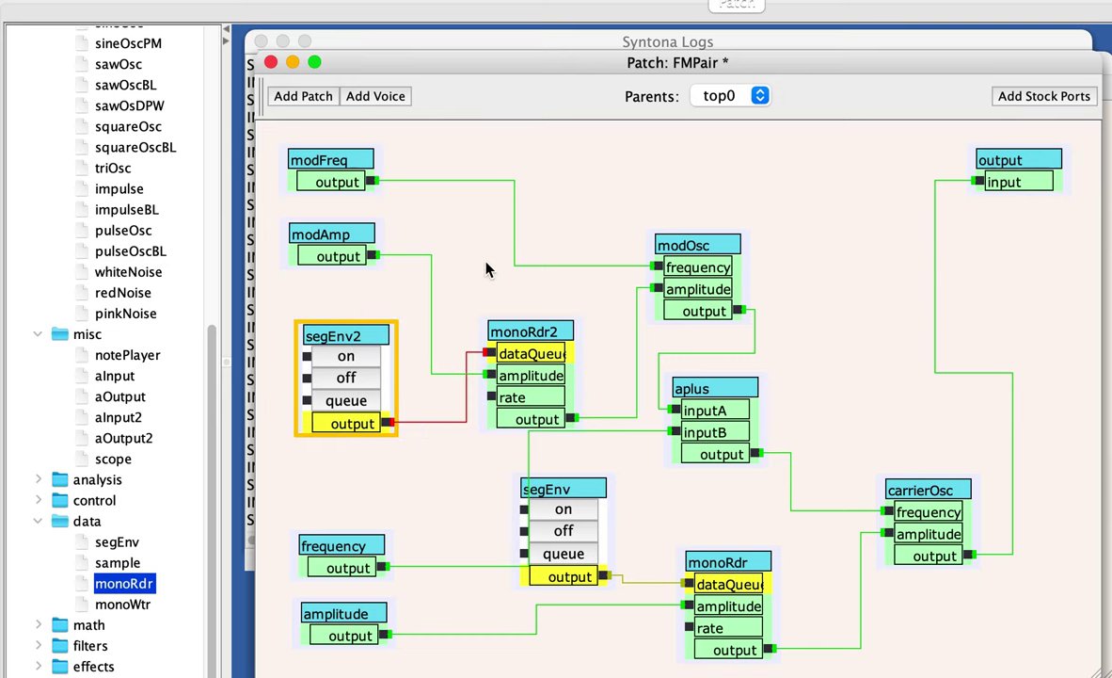
left_click(715, 95)
Back in top0, move lineOut and the FMPair voice box further to the right.
left_click(720, 95)
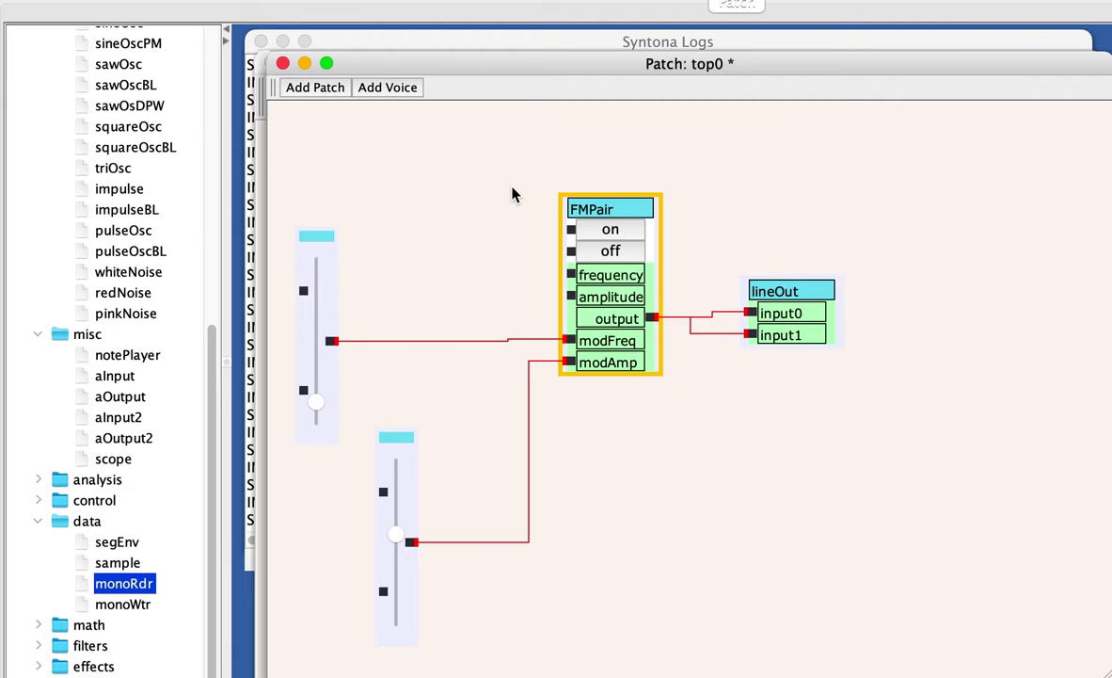
left_click_drag(807, 291, 969, 314)
left_click_drag(607, 209, 775, 227)
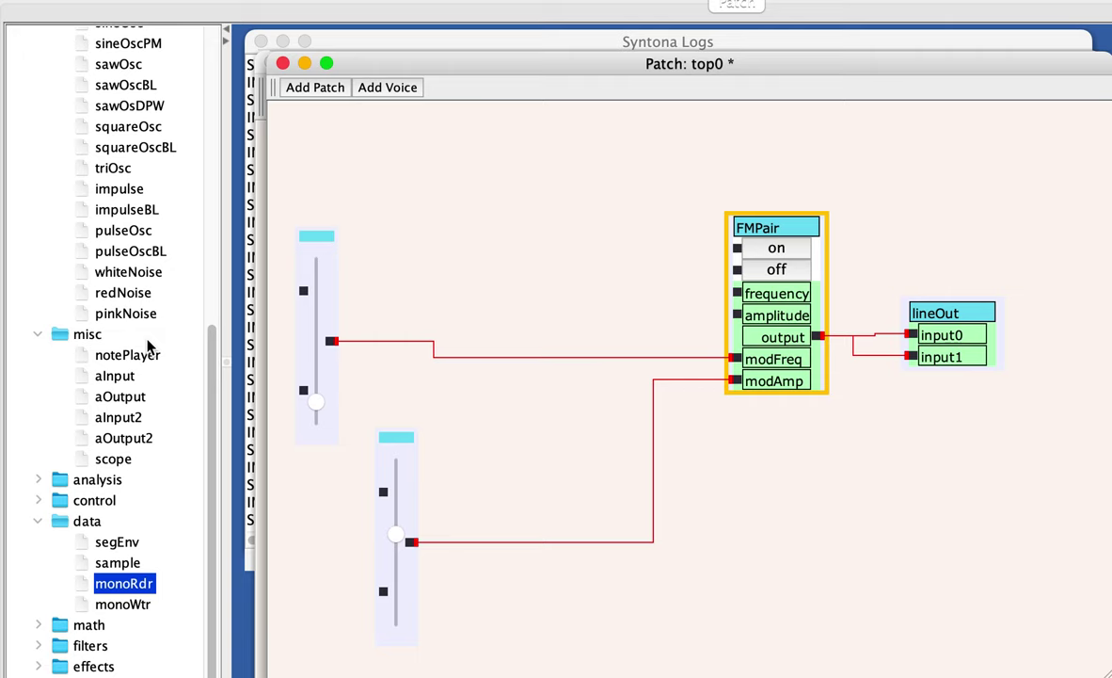
Add a grid4x16 sequencer from the music category to the top0 patch.
scroll(148, 347, "up", 10)
scroll(148, 347, "down", 9)
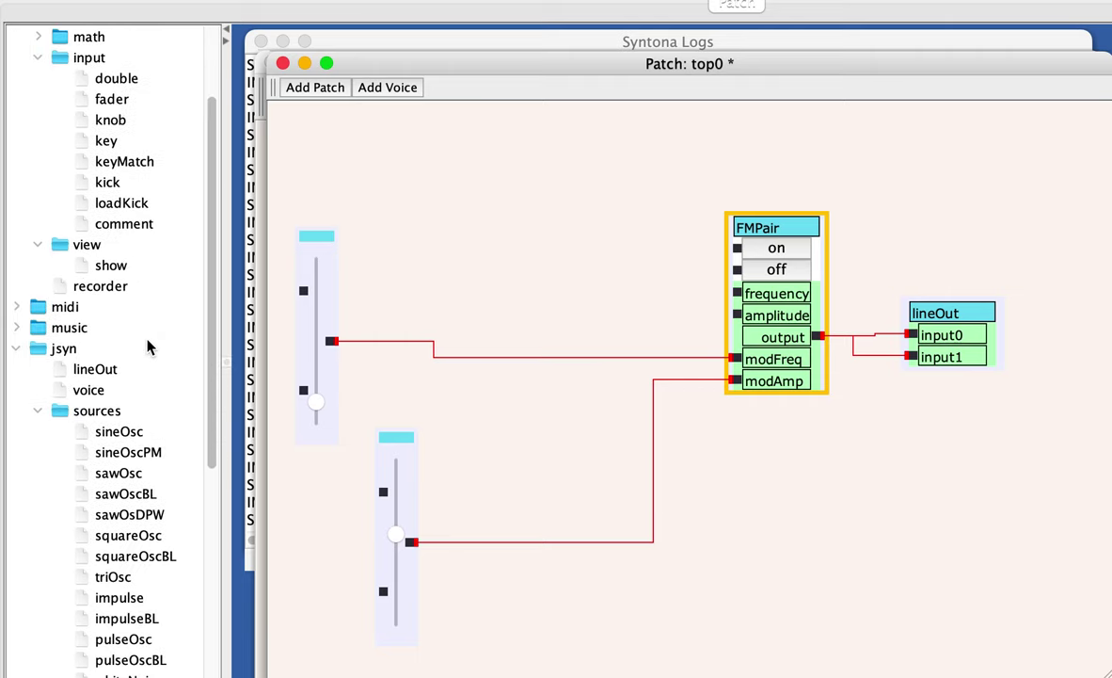
double_click(83, 266)
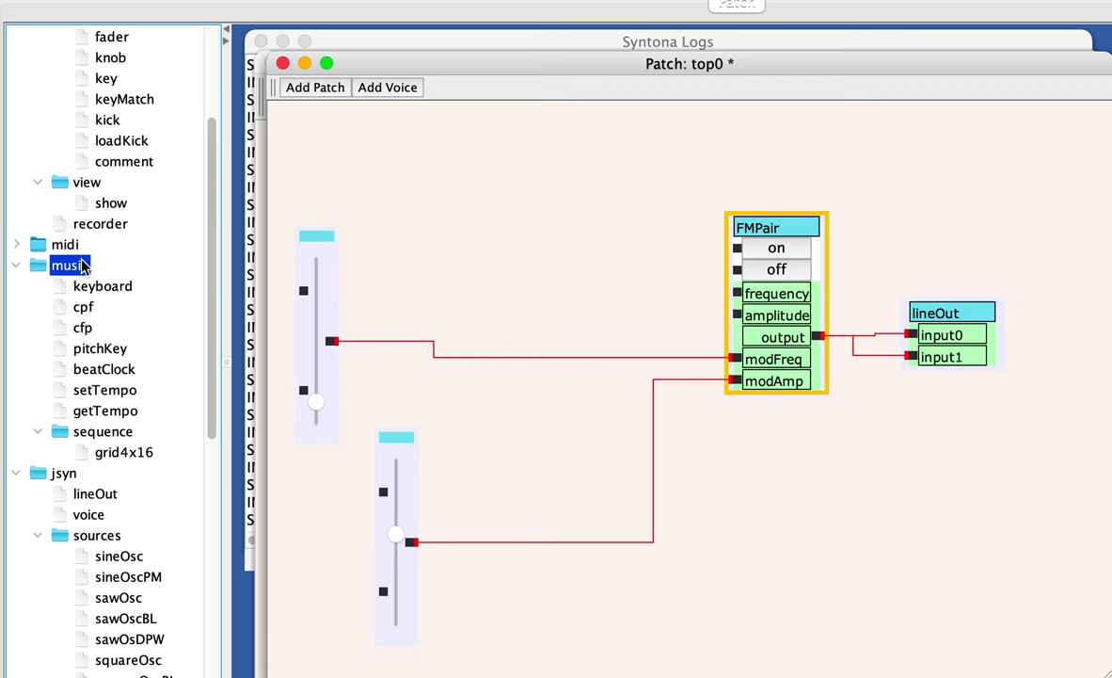
double_click(139, 454)
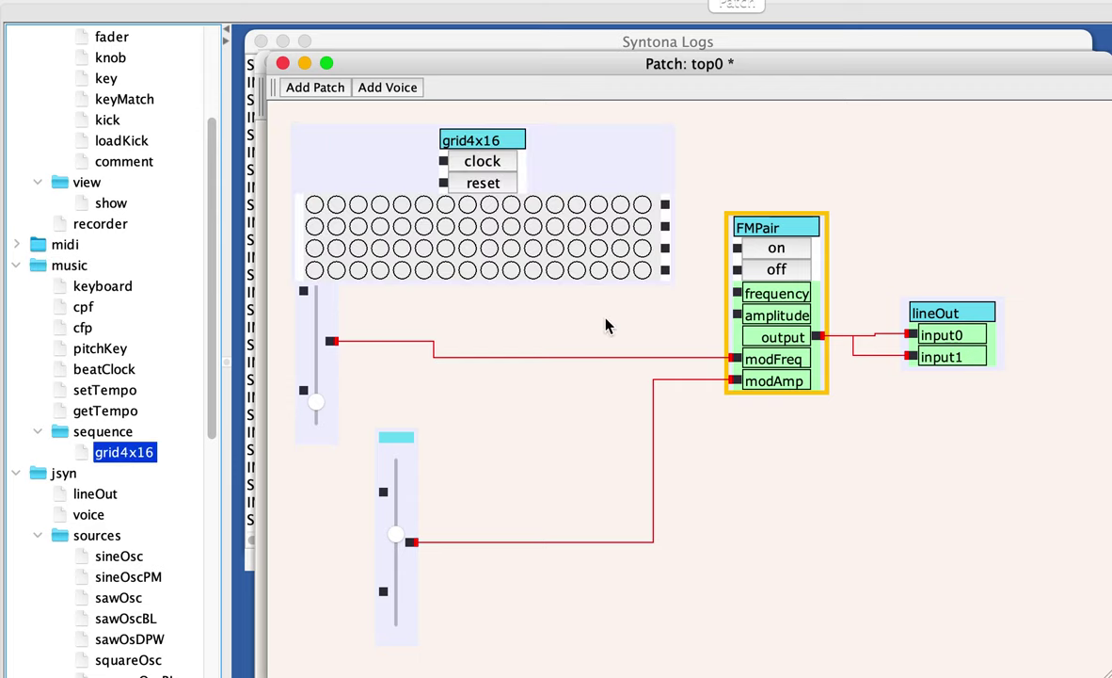
Move FMPair lower, lineOut down-right beside it, and grid4x16 further right.
left_click_drag(747, 230, 757, 337)
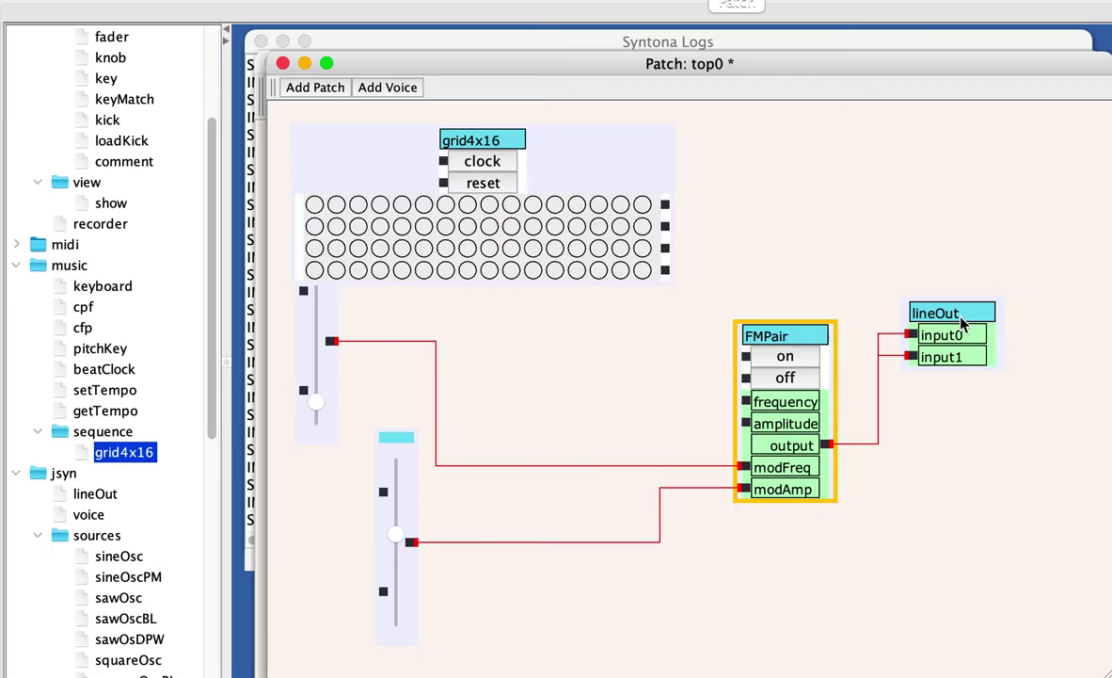
left_click_drag(975, 351, 1030, 447)
left_click_drag(458, 143, 670, 148)
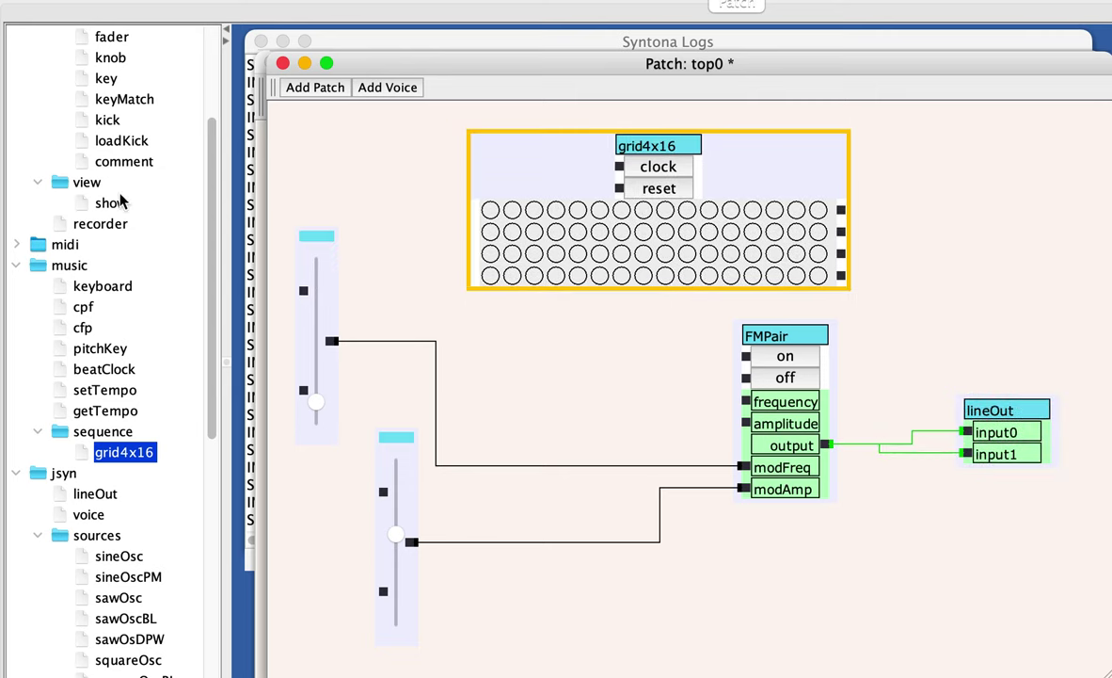
Add a basic clock beside the grid, wire it to grid4x16's clock input, and start it.
scroll(121, 200, "up", 5)
double_click(90, 140)
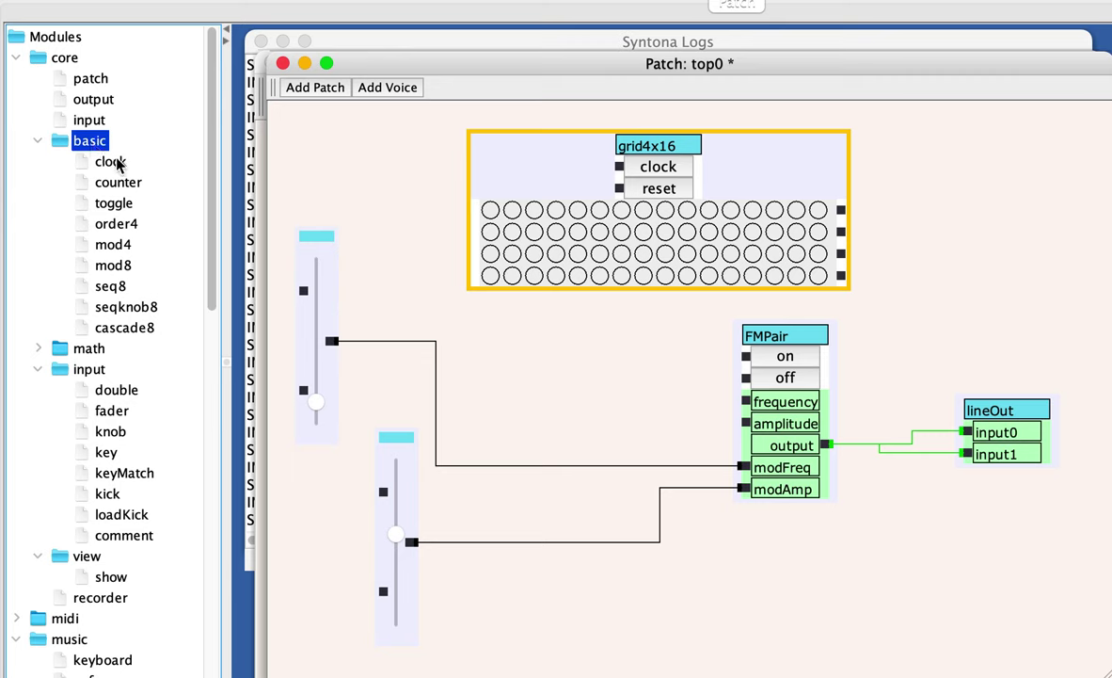
double_click(110, 162)
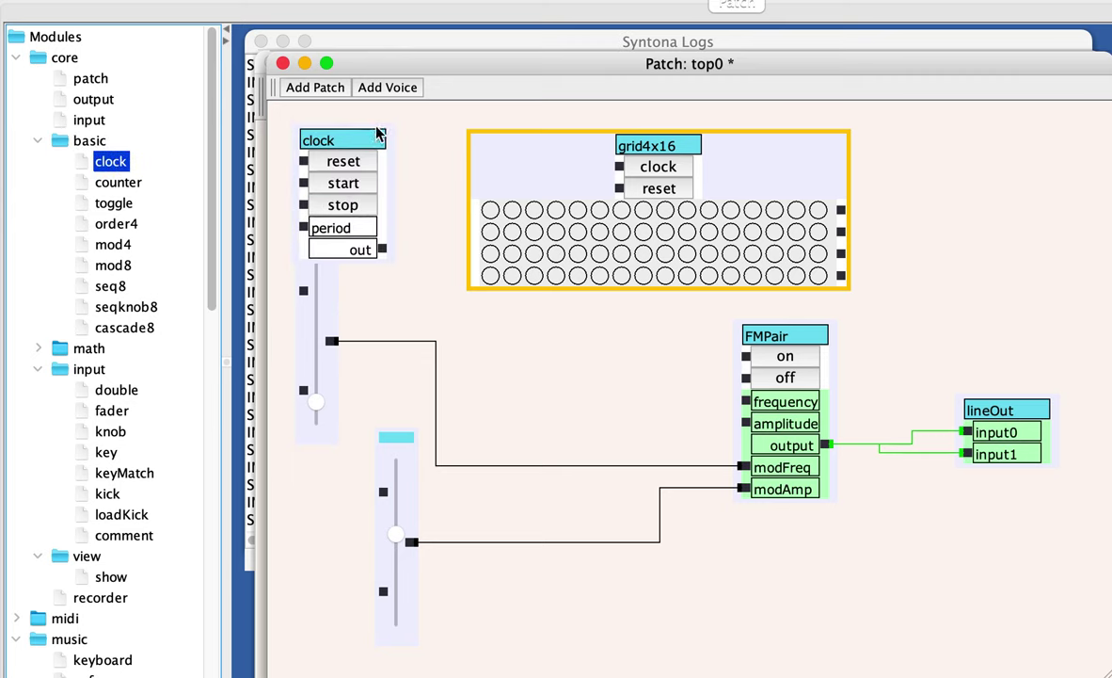
left_click_drag(377, 134, 413, 121)
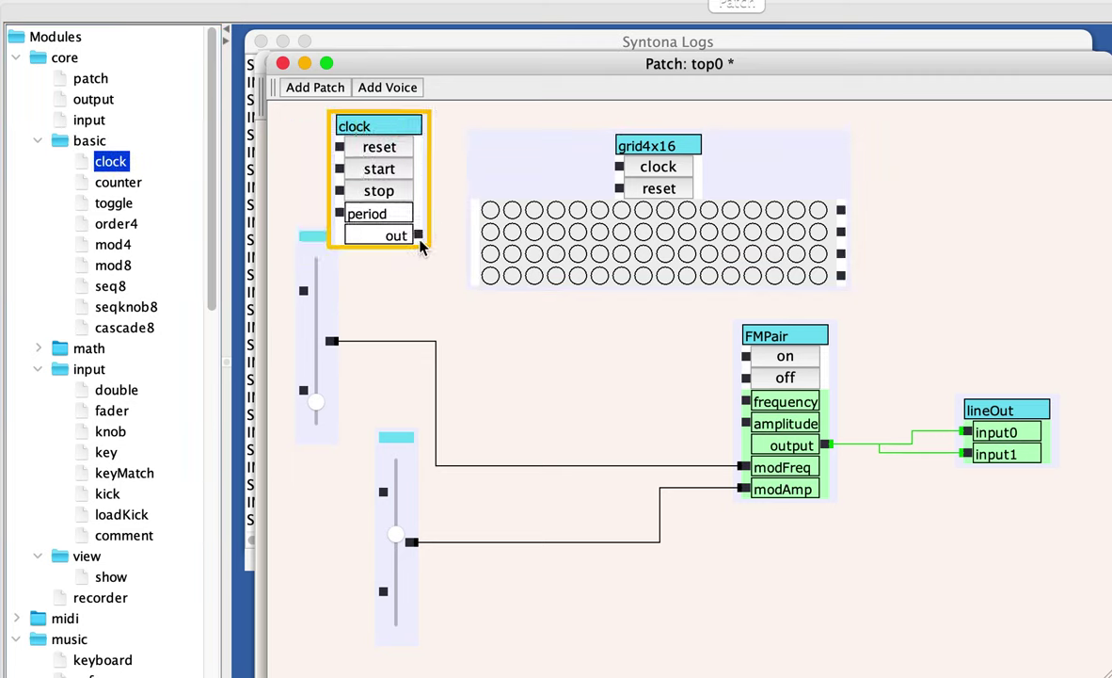
left_click_drag(419, 235, 617, 166)
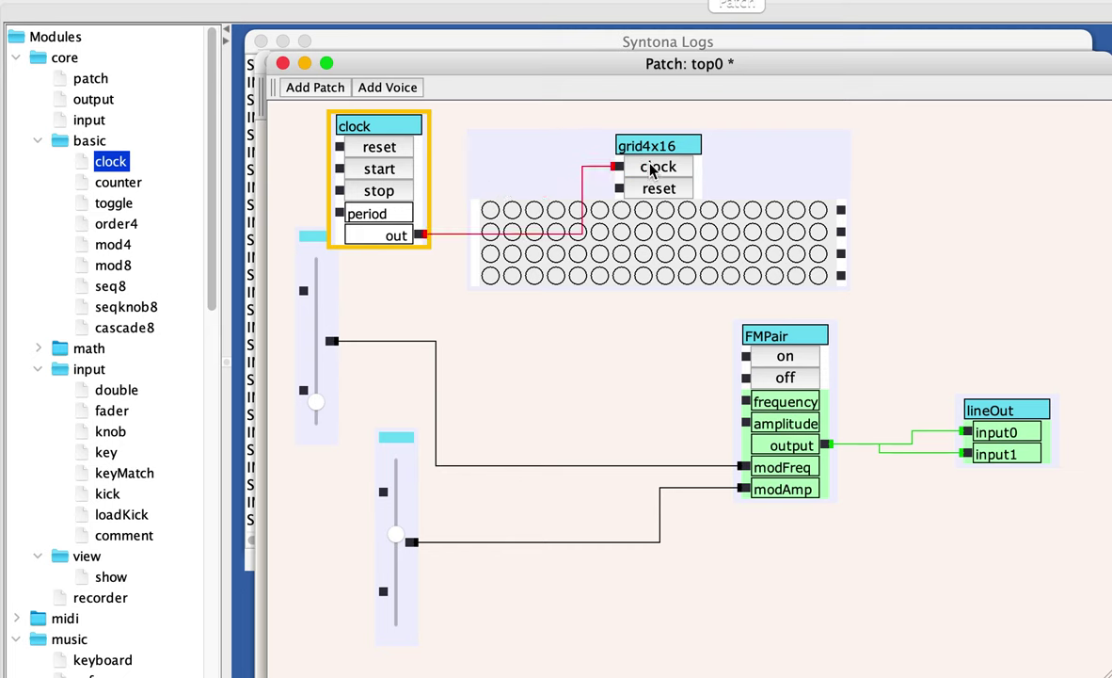
left_click(376, 171)
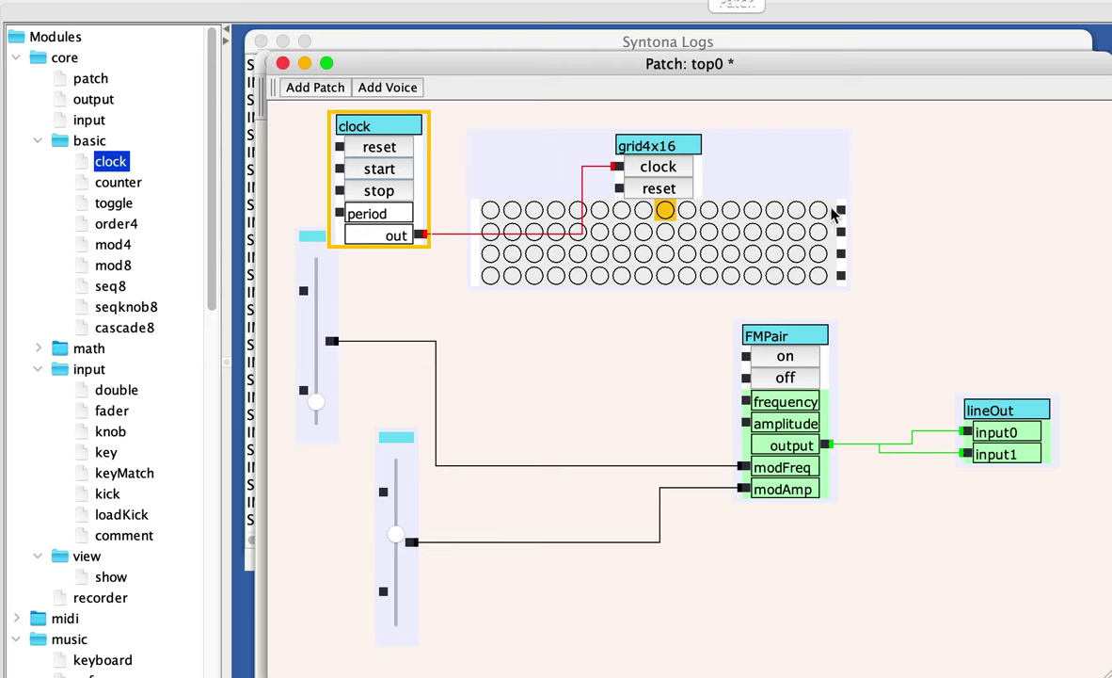
Wire grid row 1 to FMPair on and row 2 to off; enable steps 3, 13 (row 1) and 9 (row 2).
left_click_drag(842, 210, 744, 355)
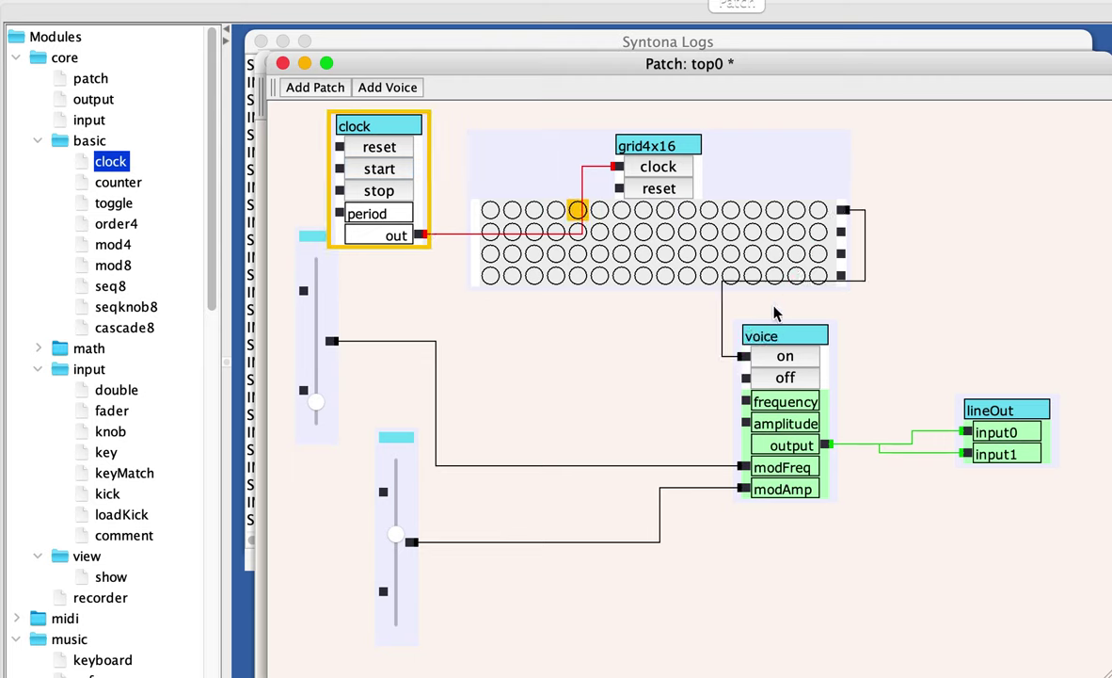
left_click(534, 210)
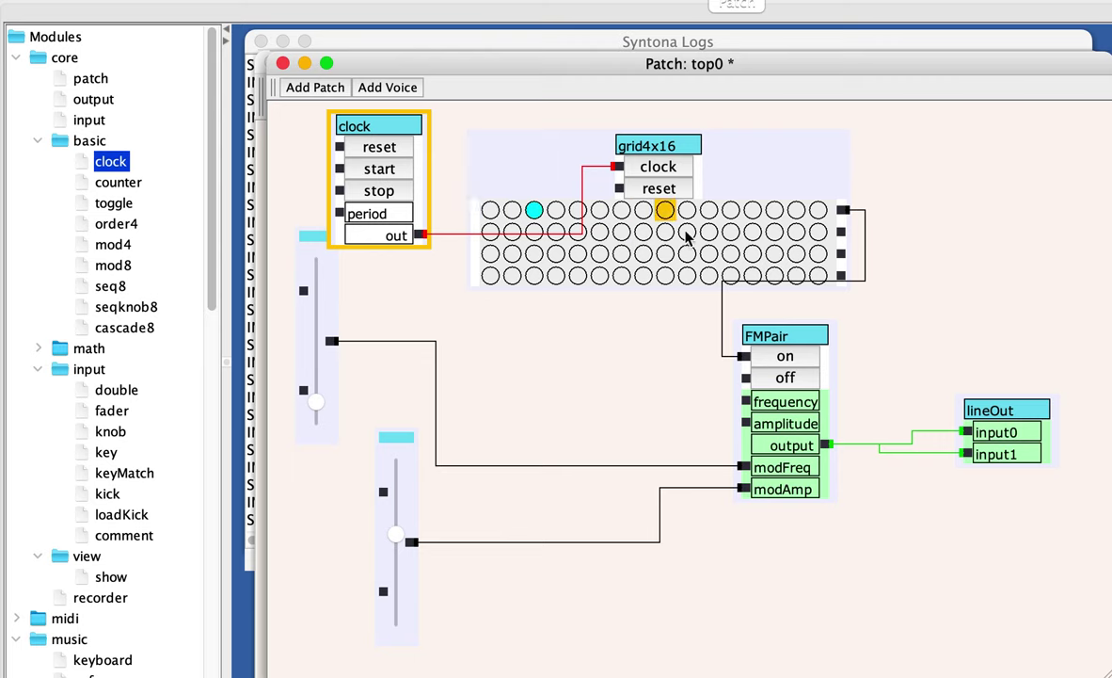
left_click(665, 235)
left_click_drag(843, 232, 744, 379)
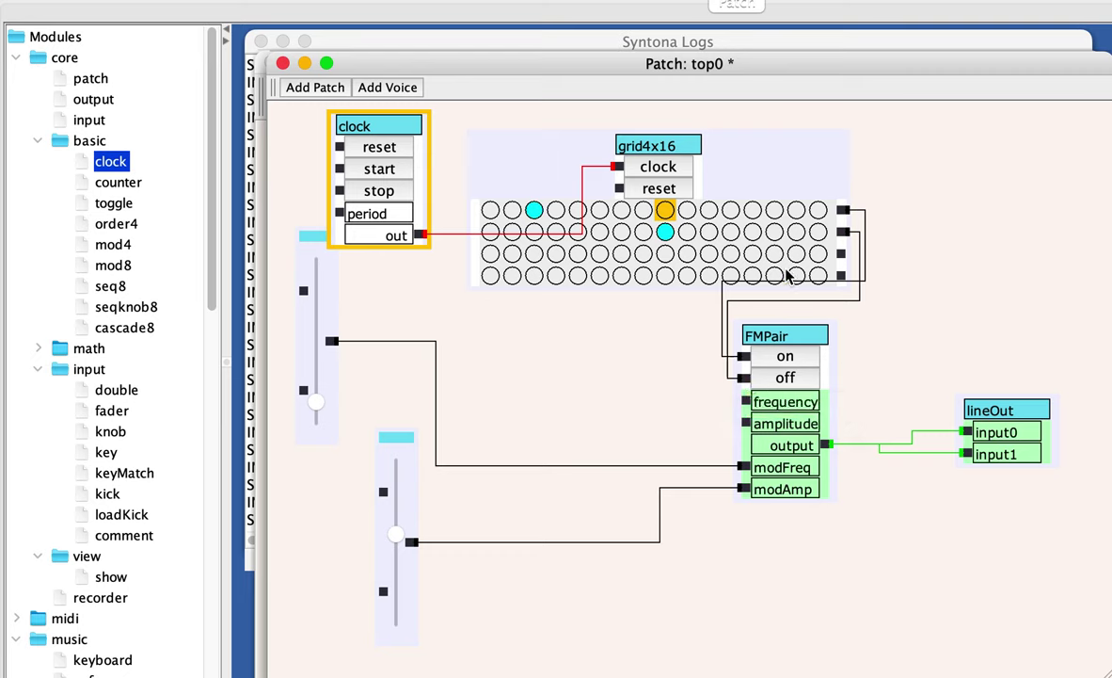
left_click(752, 209)
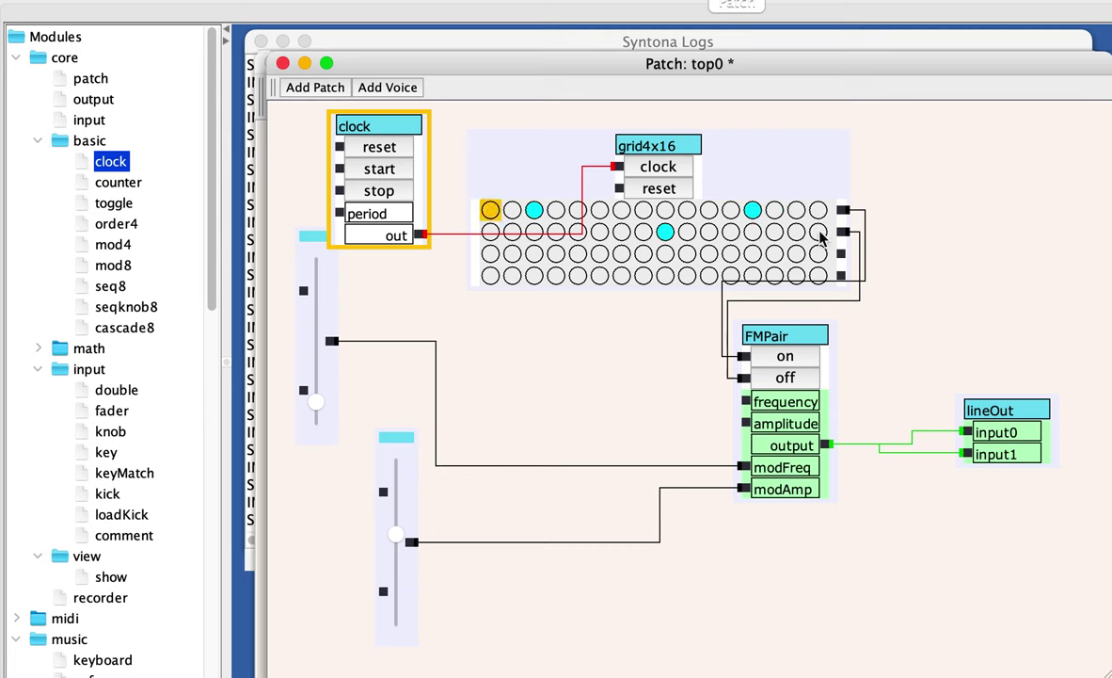
Enable step 15 in the grid's second row, then stop the clock, halting the sequencer at step 7.
left_click(795, 232)
left_click(864, 220)
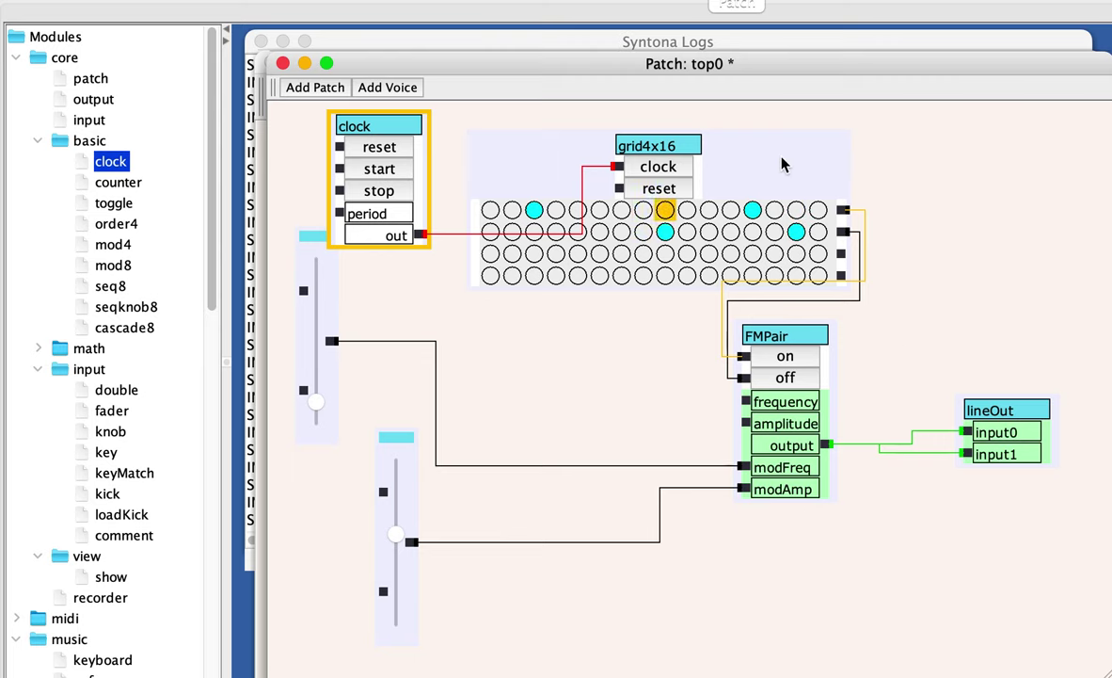
mouse_move(1013, 437)
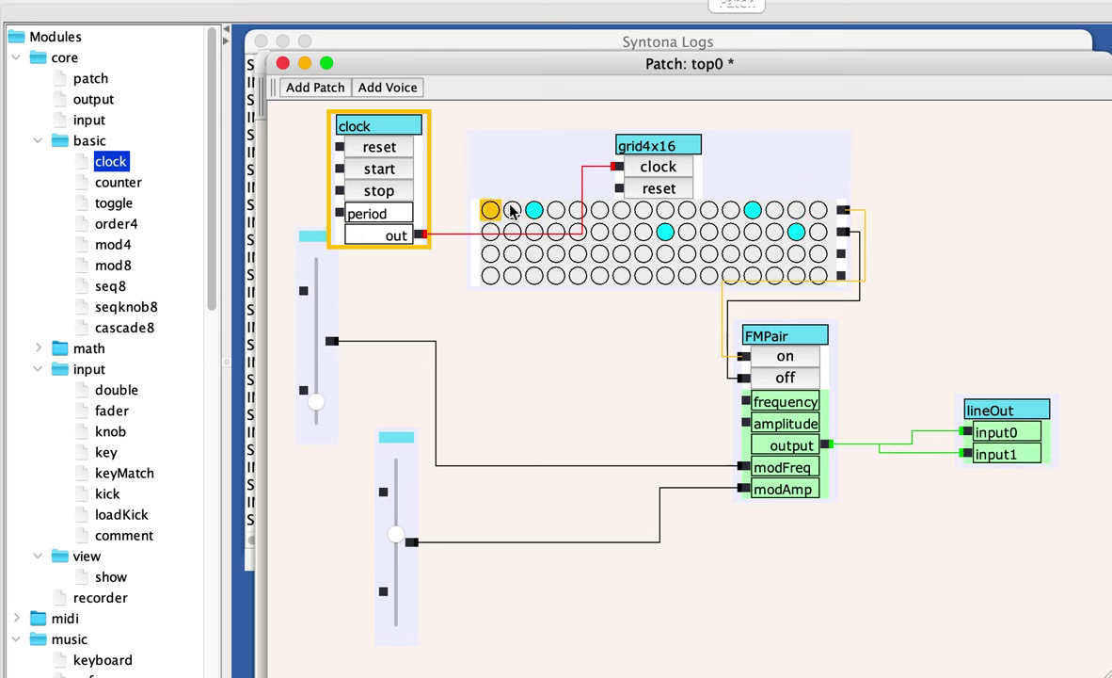
left_click(384, 193)
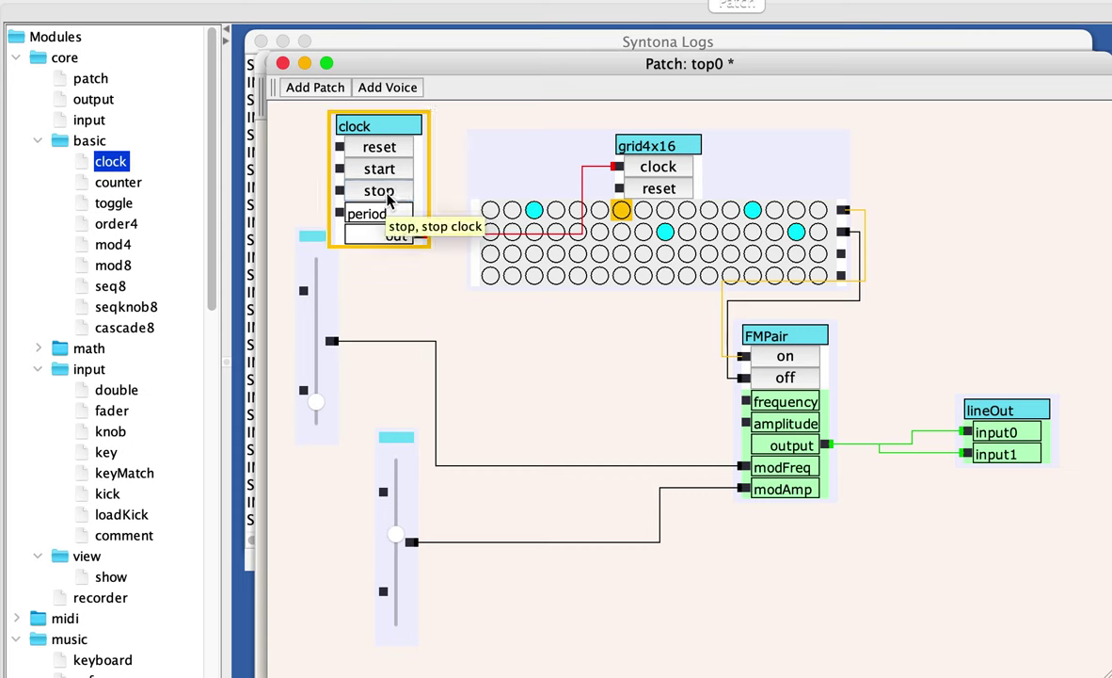
left_click(787, 377)
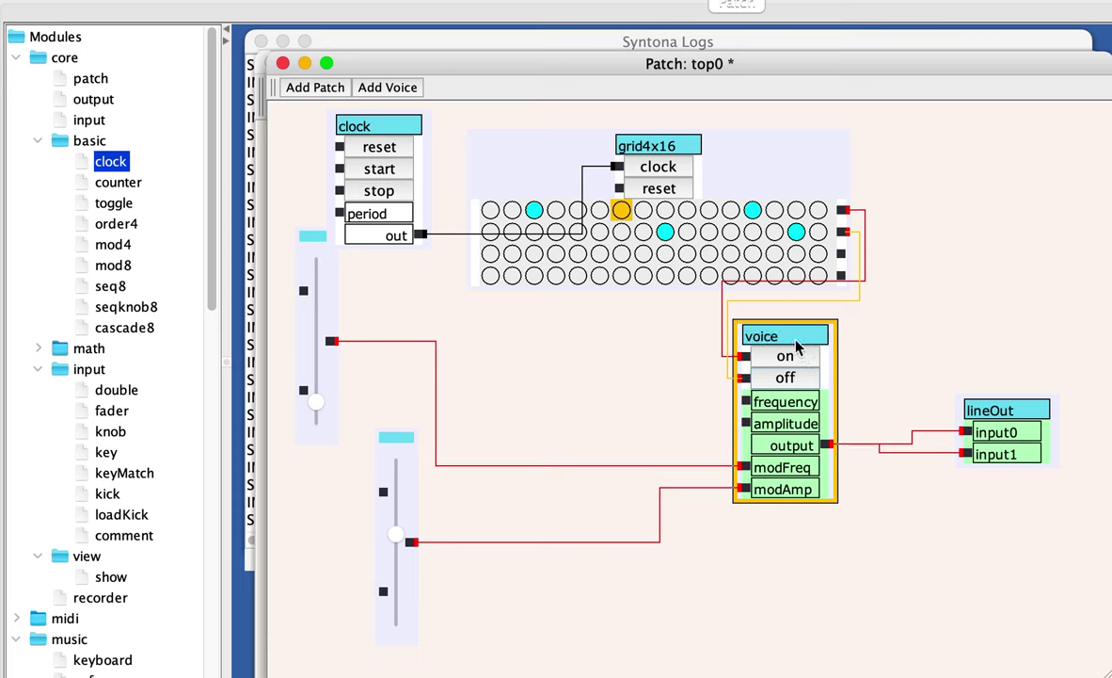
left_click(541, 369)
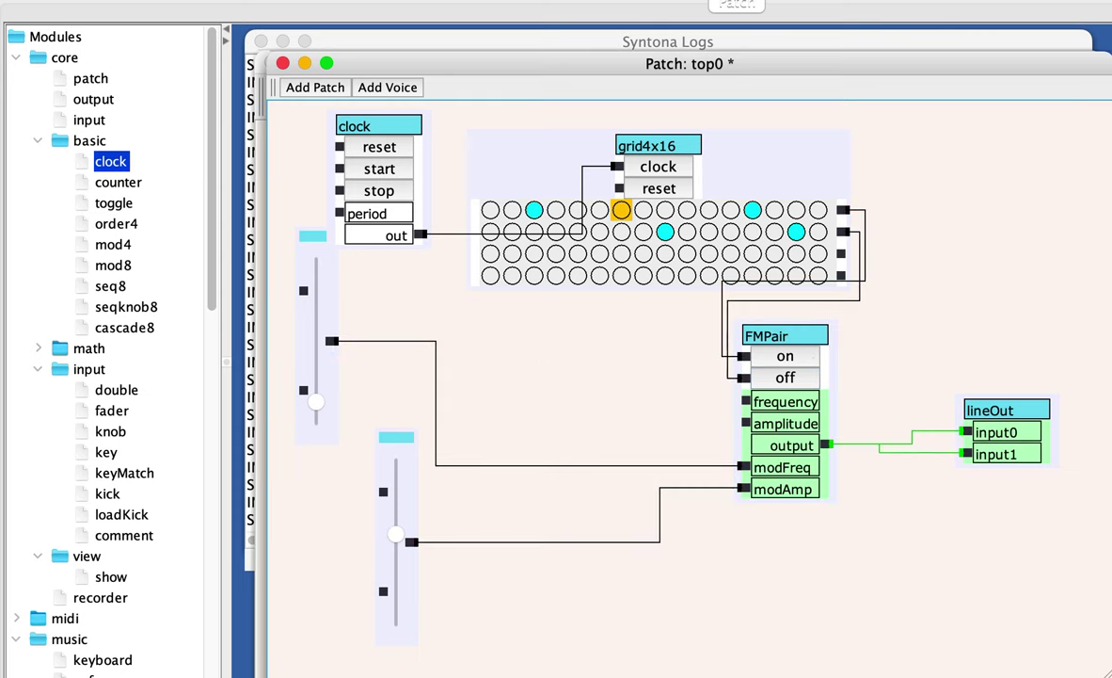
Save the top0 patch under the new name FMPair, creating FMPair.xml on the Desktop.
left_click(29, 2)
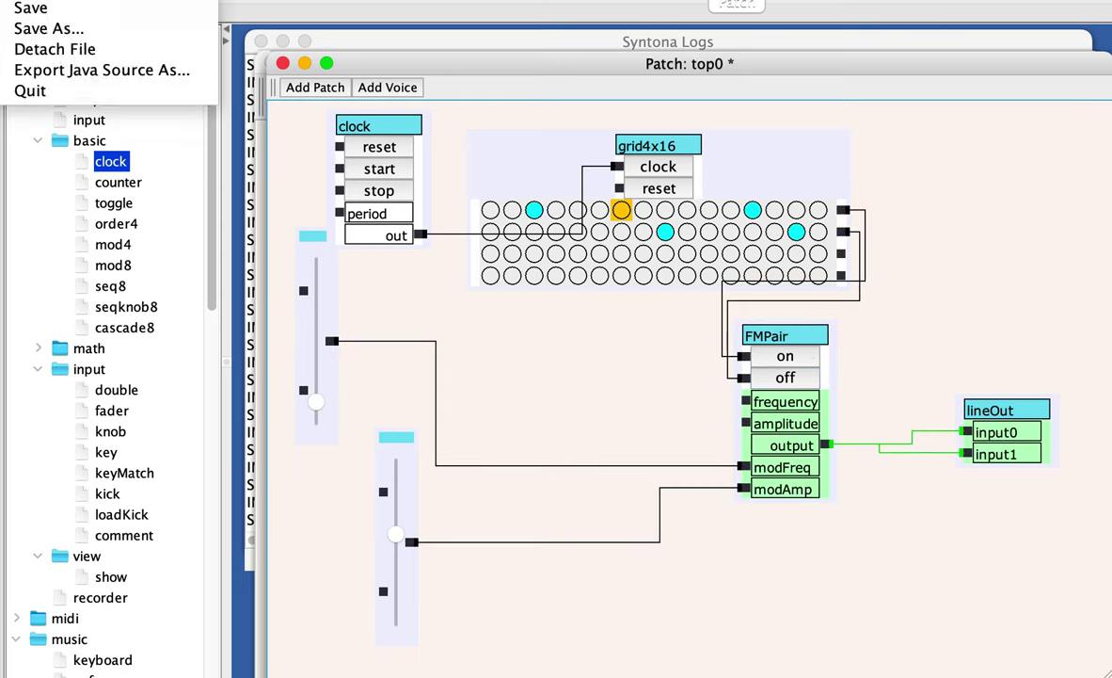
left_click(48, 31)
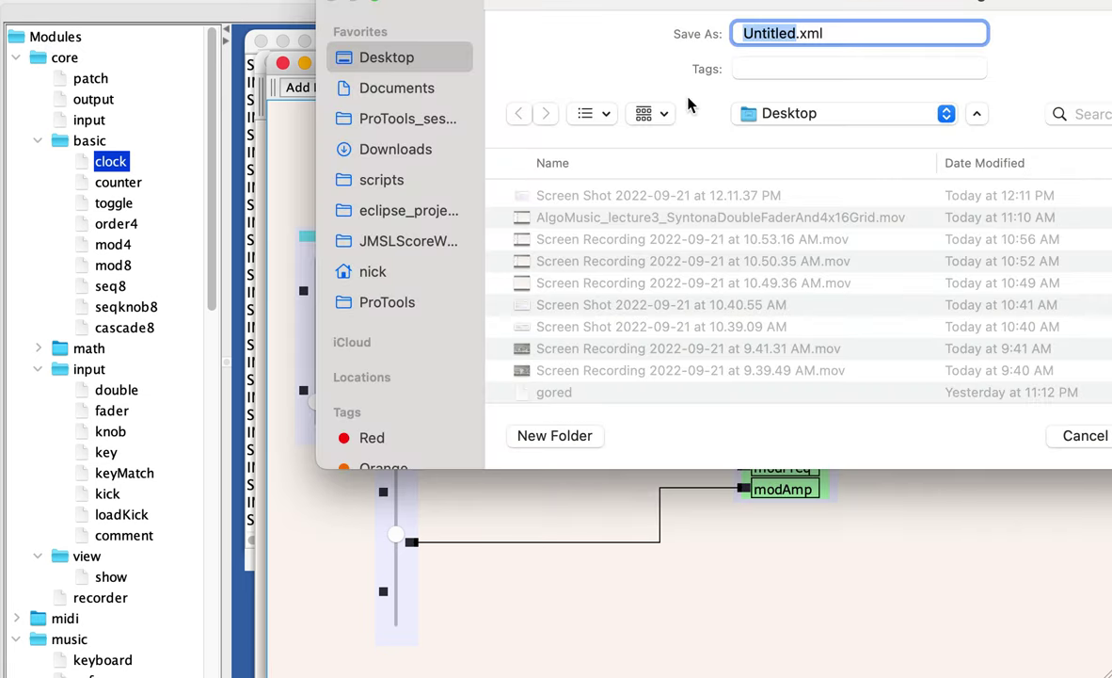
type("FMPair")
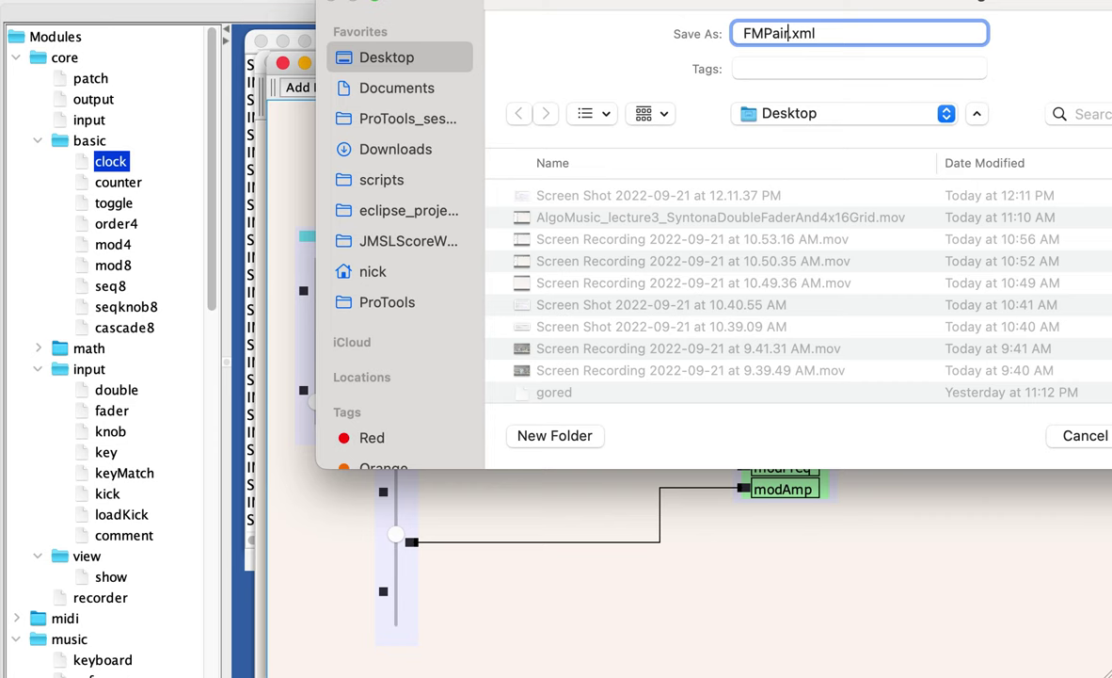
key("Return")
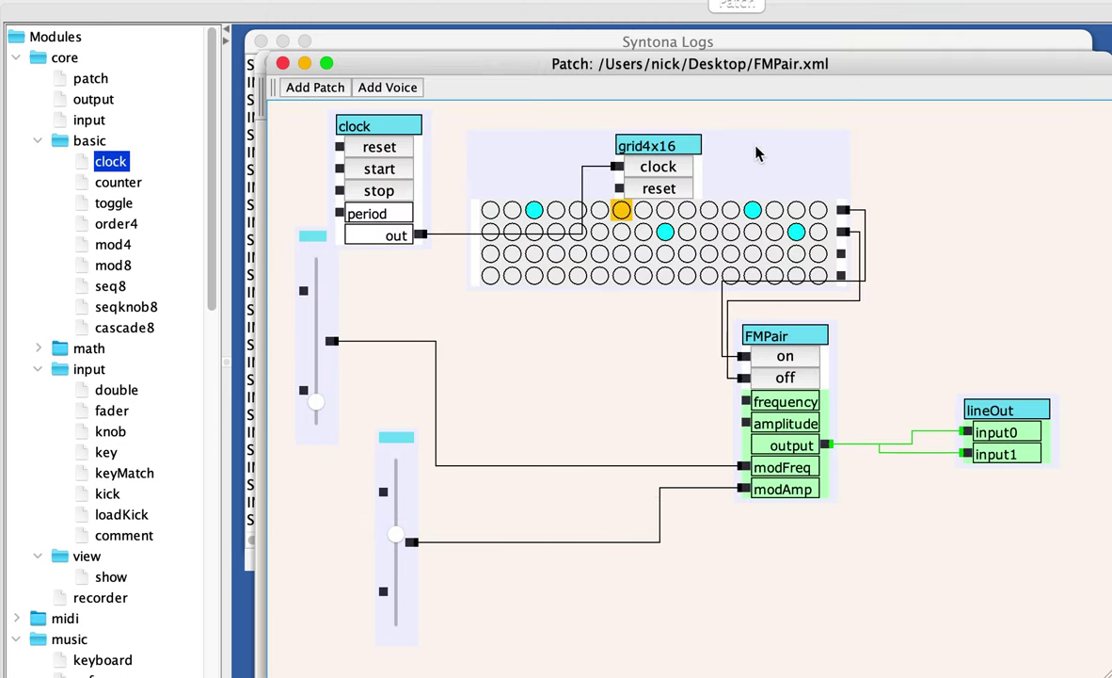
Open the FMPair voice's inner patch.
left_click(793, 336)
left_click(800, 340)
double_click(801, 342)
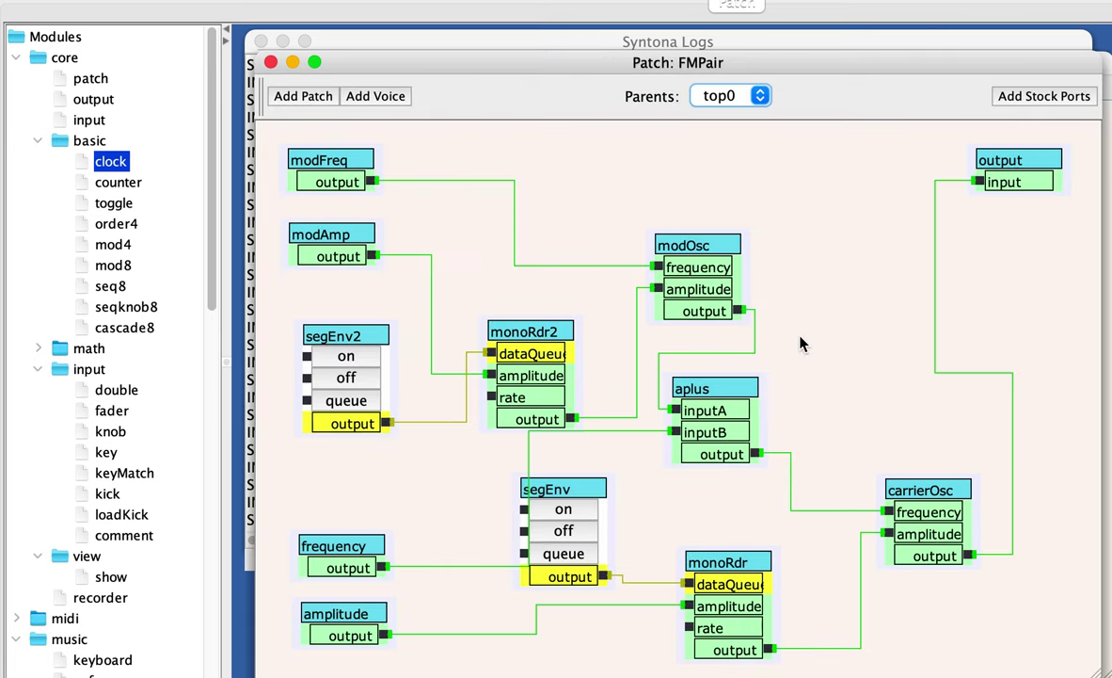
Export the inner patch as Java source named FMPair.java on the Desktop.
left_click(19, 0)
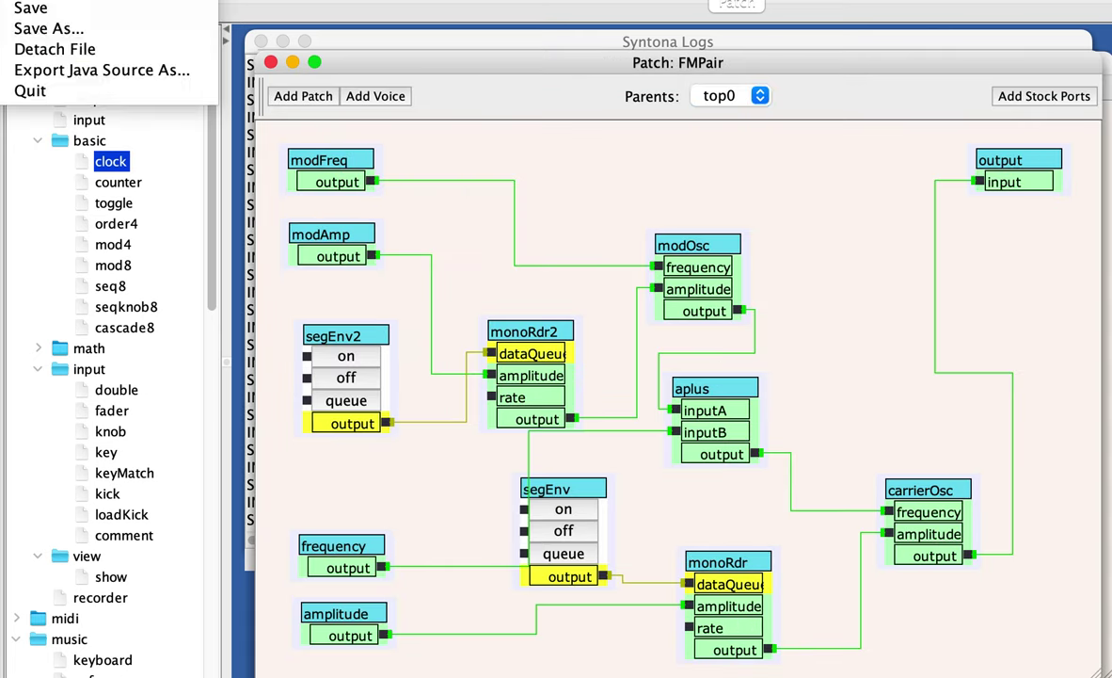
left_click(62, 59)
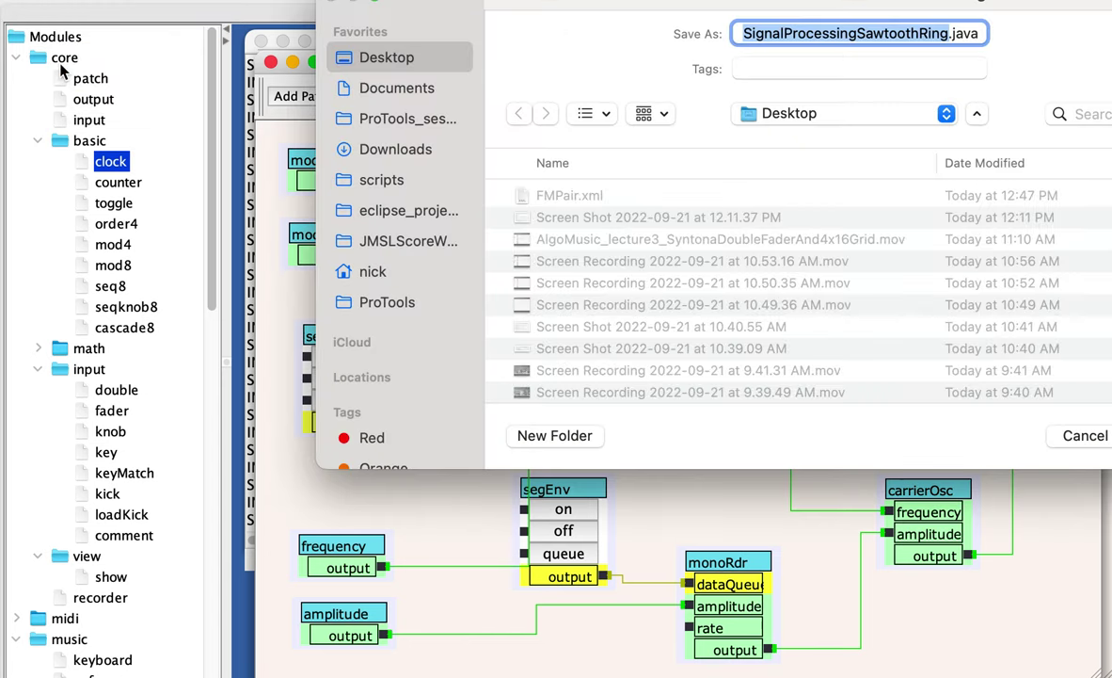
type("FMPair")
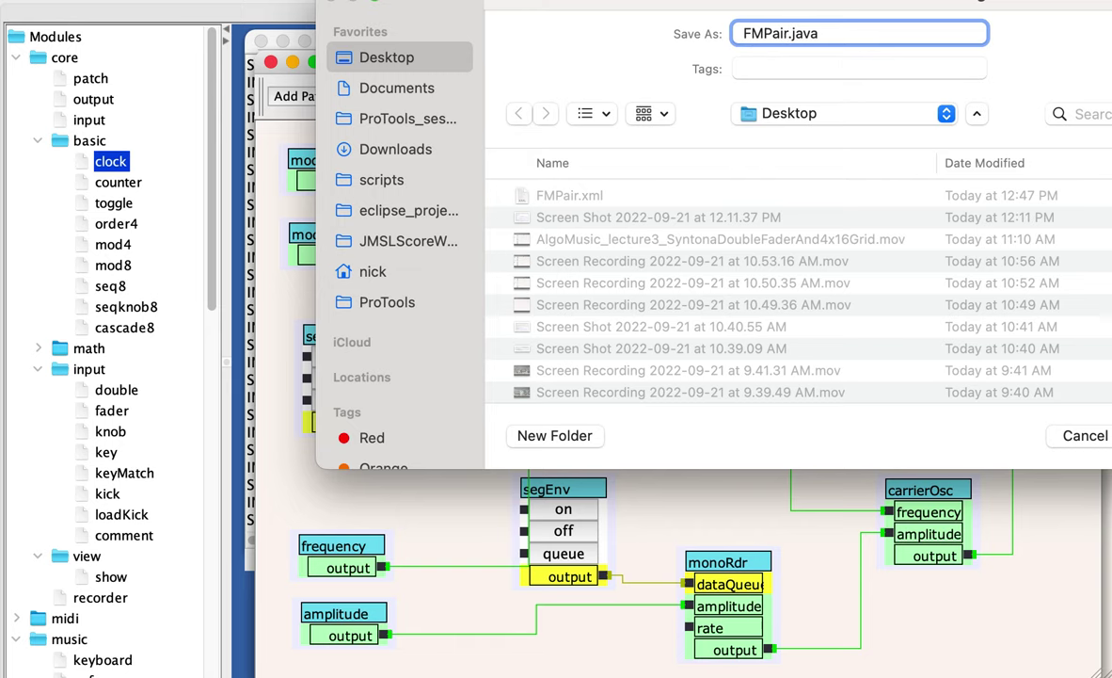
key("Return")
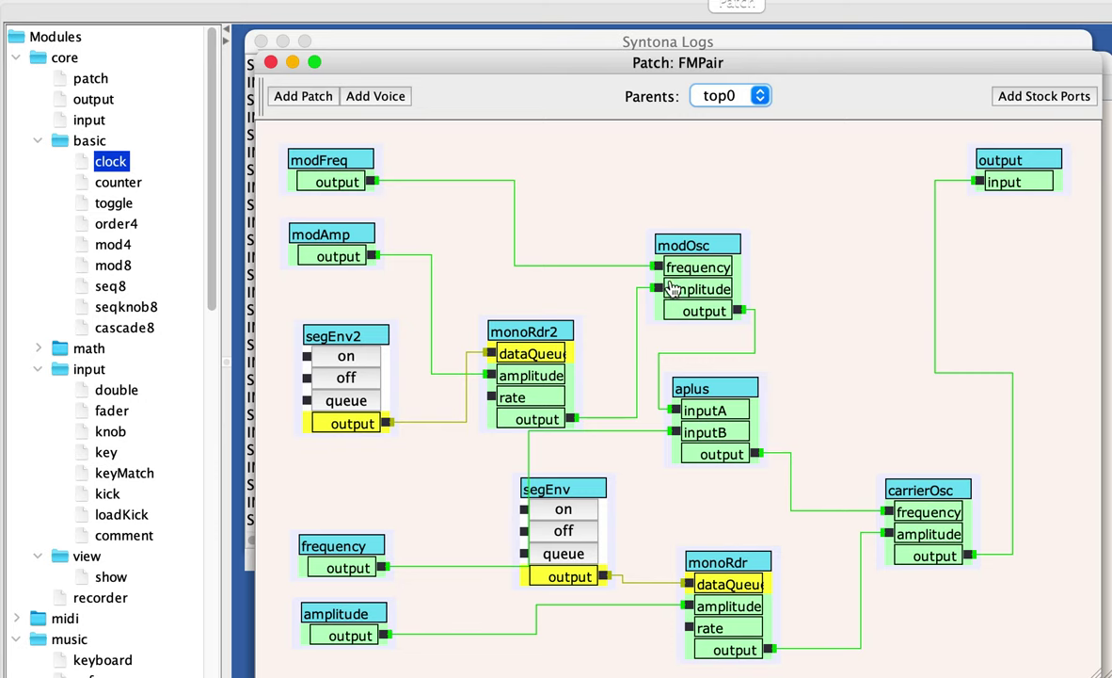
Return to the parent top0 patch (FMPair.xml) and deselect the FMPair module.
left_click(754, 331)
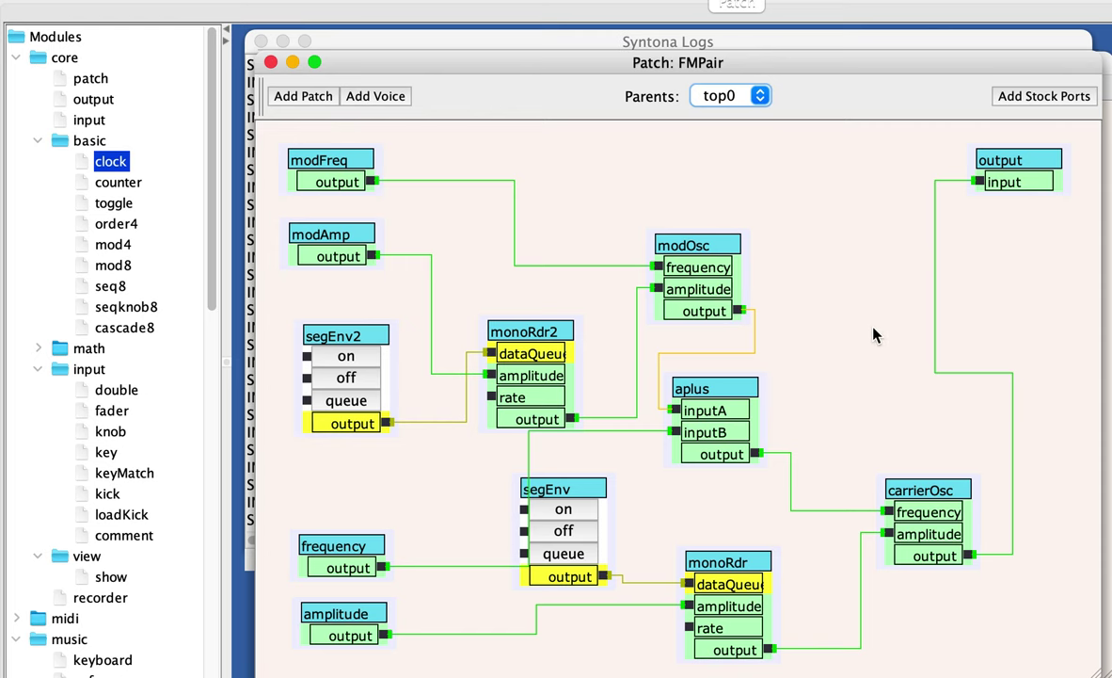
left_click(715, 98)
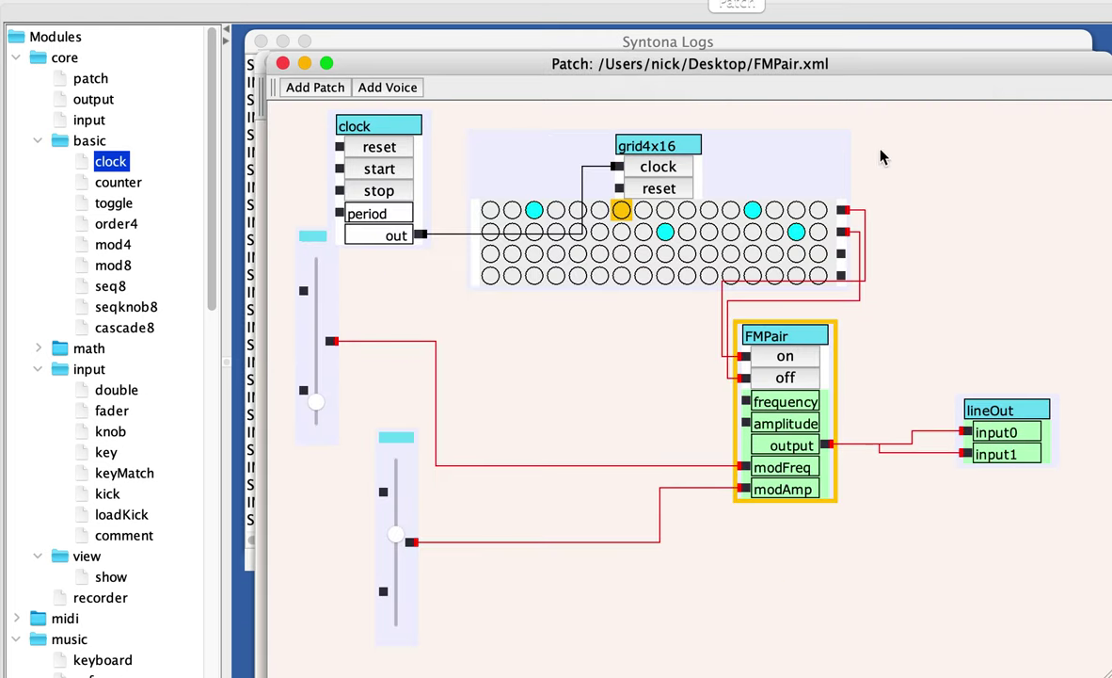
left_click(973, 266)
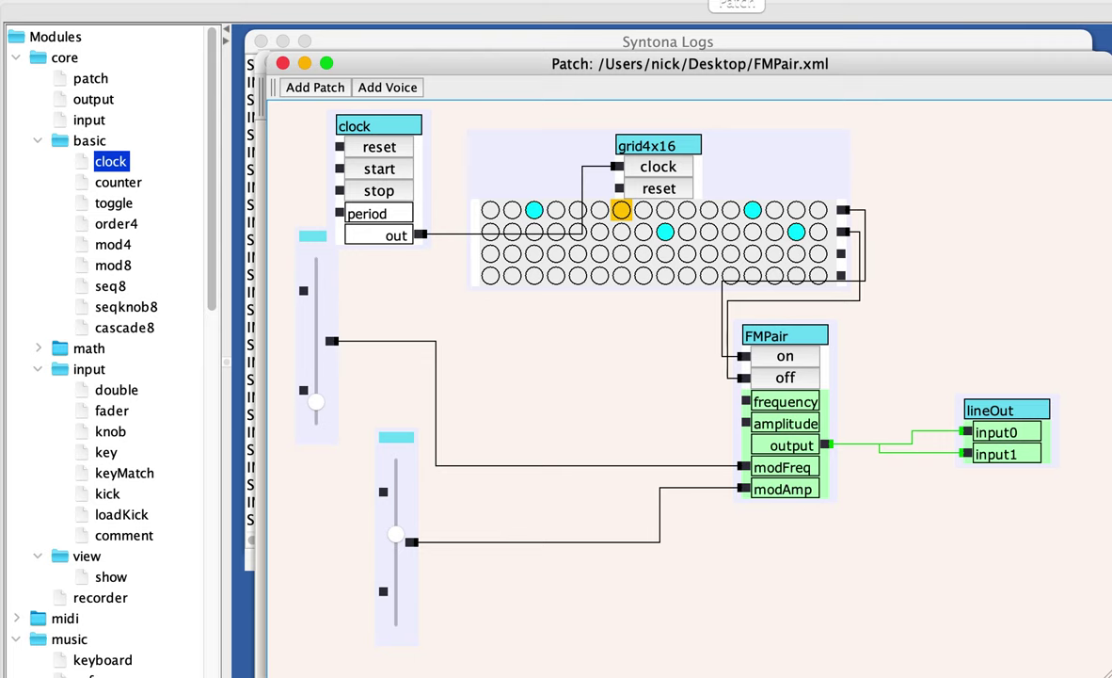